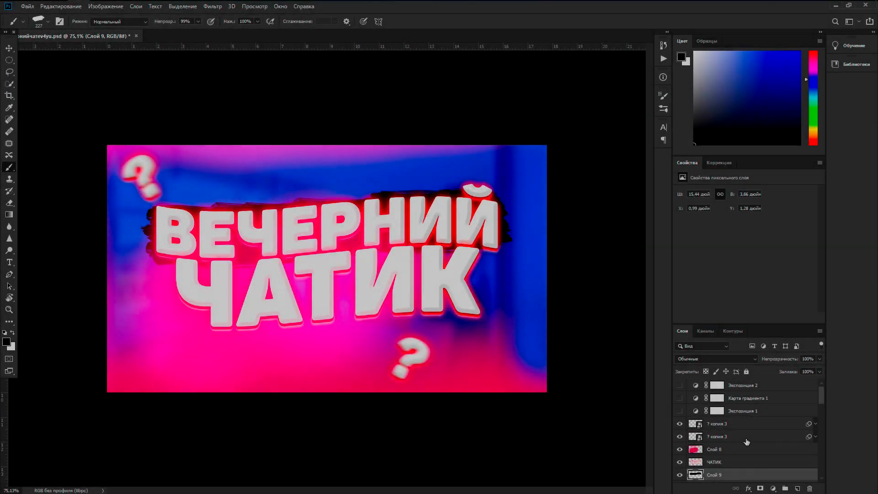
Open the design file вечернийчатеv4yu.psd from the Загрузки folder
{"action": "left_click", "coordinate": [732, 424]}
{"action": "left_click", "coordinate": [28, 6]}
{"action": "key", "text": "Escape"}
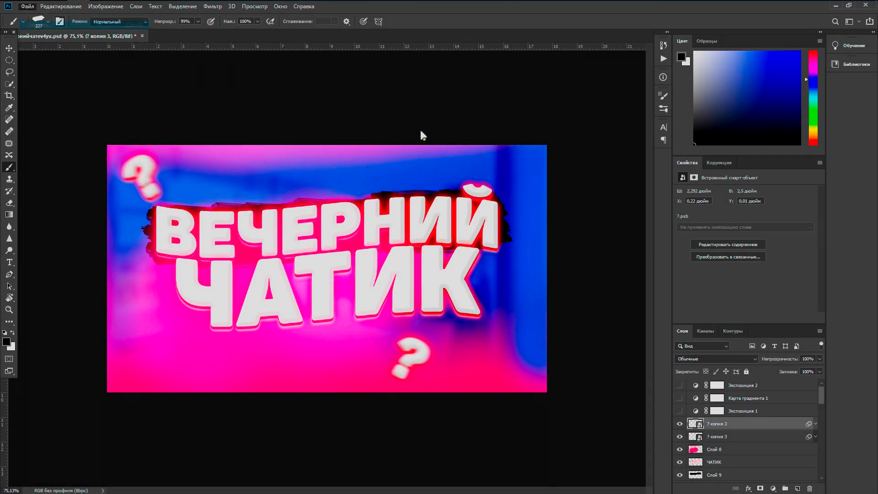
{"action": "key", "text": "ctrl+o"}
{"action": "scroll", "coordinate": [247, 135], "scroll_direction": "down", "scroll_amount": 5}
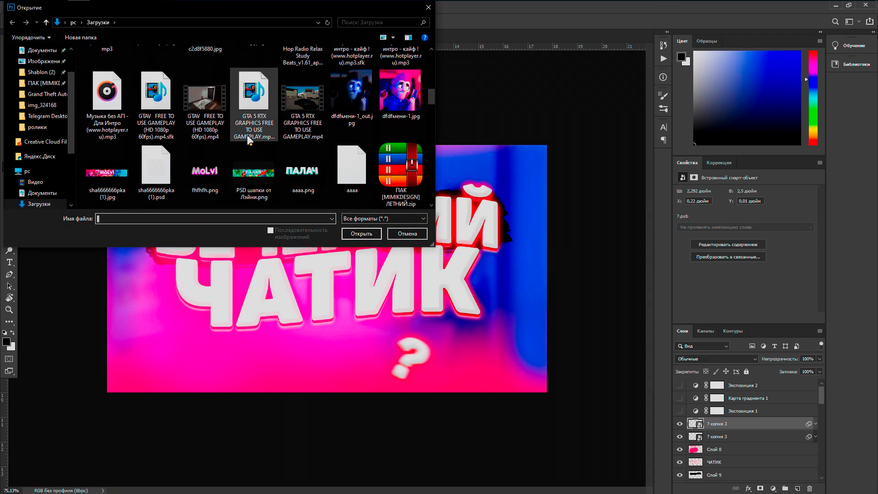
{"action": "scroll", "coordinate": [249, 140], "scroll_direction": "down", "scroll_amount": 2}
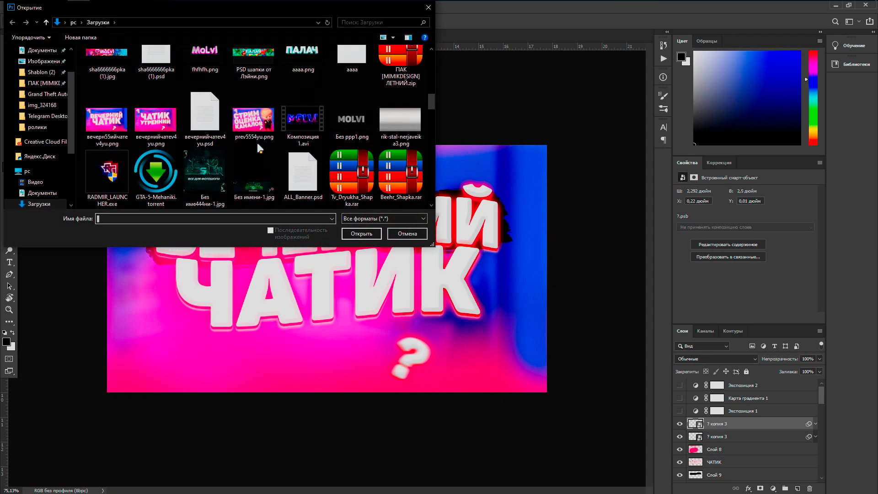
{"action": "double_click", "coordinate": [194, 121]}
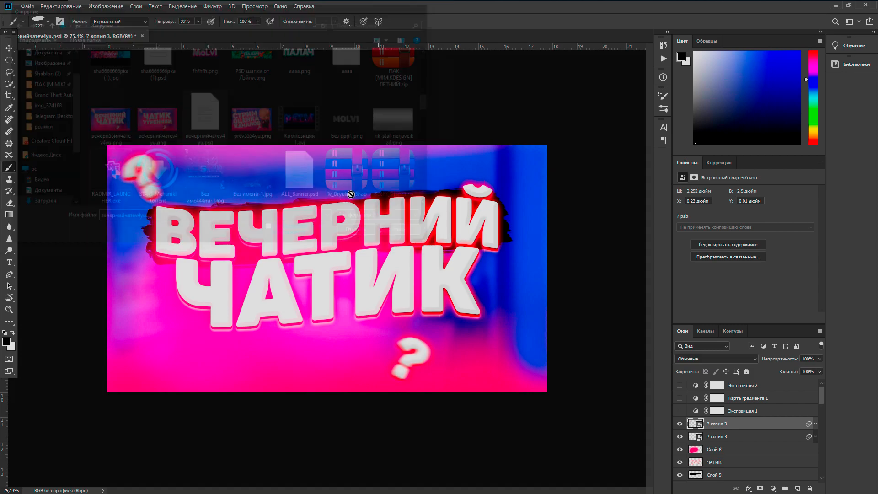
Delete the rasterized ЧАТИК title layer that sits above Слой 9
{"action": "scroll", "coordinate": [716, 412], "scroll_direction": "down", "scroll_amount": 2}
{"action": "scroll", "coordinate": [716, 412], "scroll_direction": "down", "scroll_amount": 1}
{"action": "scroll", "coordinate": [716, 412], "scroll_direction": "up", "scroll_amount": 1}
{"action": "left_click", "coordinate": [716, 411]}
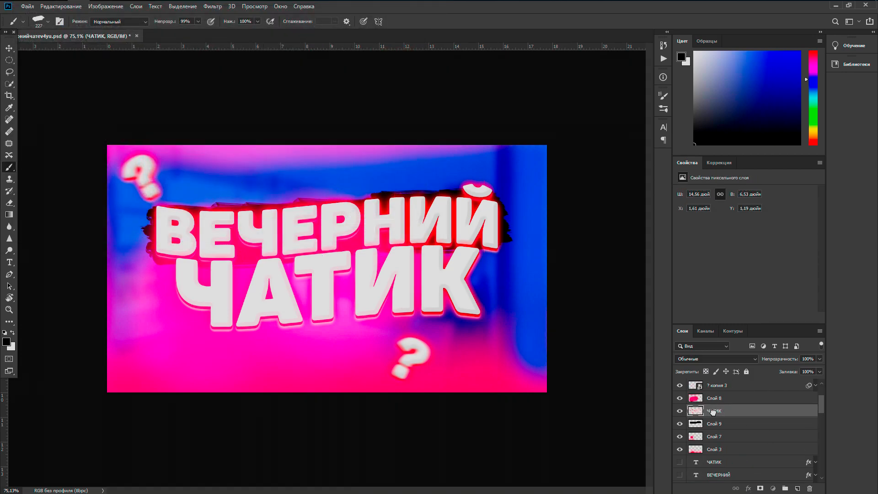
{"action": "double_click", "coordinate": [723, 413]}
{"action": "left_click", "coordinate": [752, 414]}
{"action": "key", "text": "Delete"}
Show the hidden ЧАТИК and ВЕЧЕРНИЙ text layers and delete the black brush-stroke layer Слой 9
{"action": "left_click_drag", "start_coordinate": [680, 449], "coordinate": [680, 462]}
{"action": "left_click", "coordinate": [713, 462]}
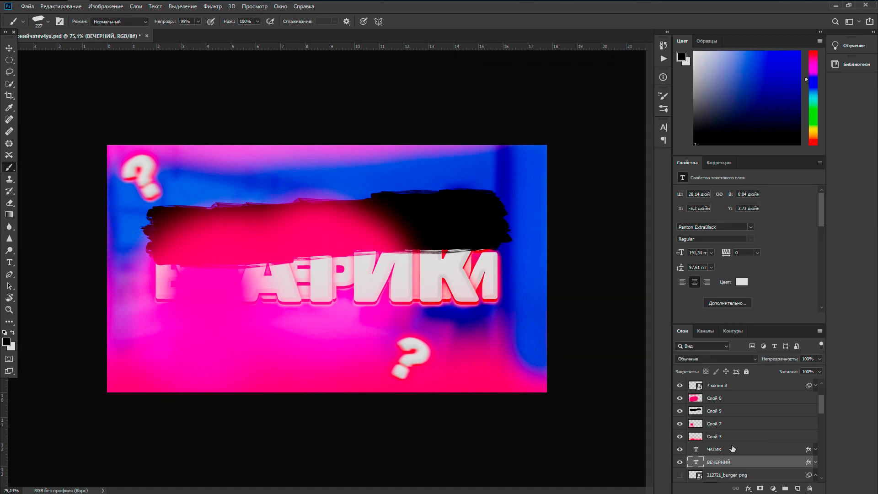
{"action": "left_click", "coordinate": [717, 413]}
{"action": "key", "text": "Delete"}
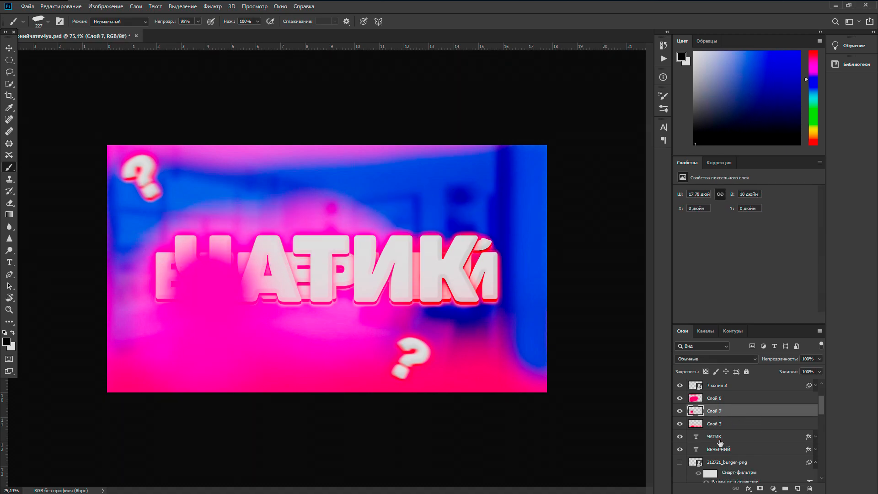
Replace the wording of the ЧАТИК text layer with КАК
{"action": "left_click", "coordinate": [721, 438]}
{"action": "double_click", "coordinate": [695, 437]}
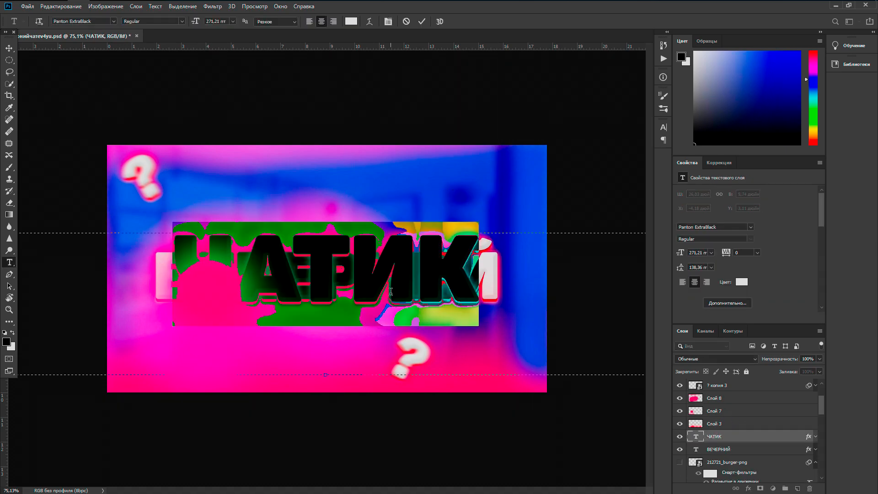
{"action": "key", "text": "BackSpace"}
{"action": "type", "text": "КАК"}
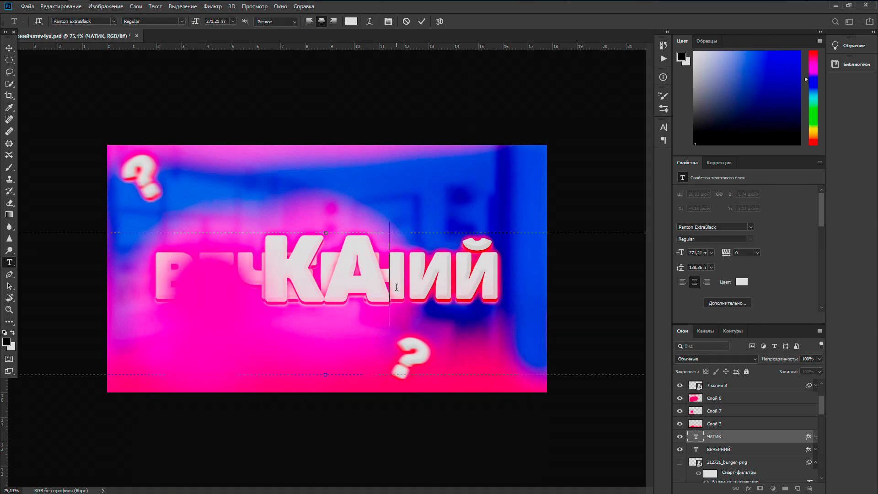
{"action": "left_click", "coordinate": [422, 21]}
{"action": "key", "text": "b"}
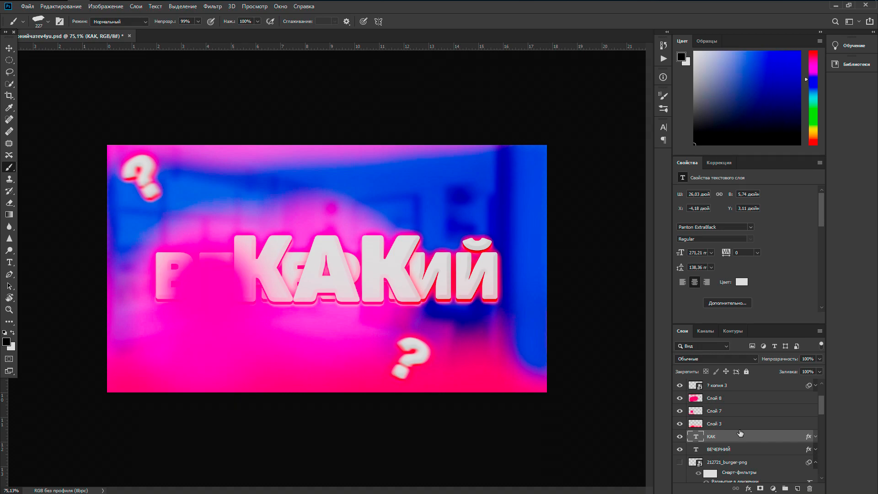
Duplicate the КАК text layer and change the copy's wording to СДЕЛАТЬ
{"action": "left_click_drag", "start_coordinate": [734, 432], "coordinate": [731, 440]}
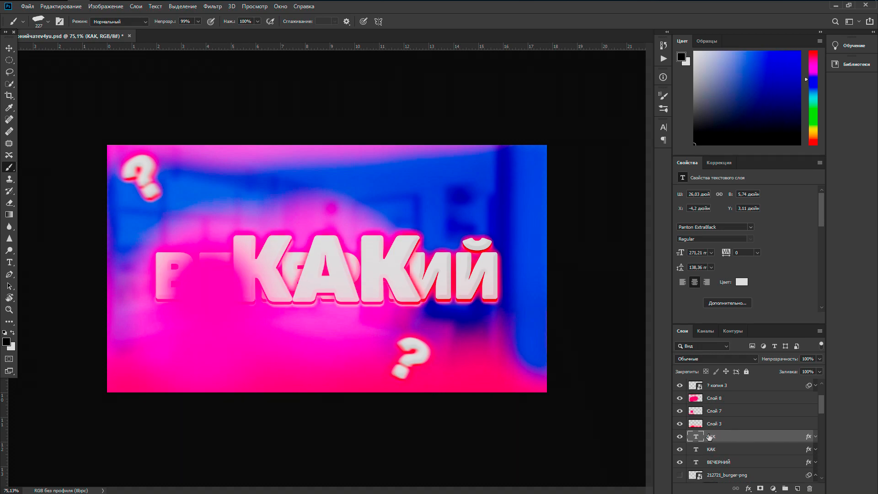
{"action": "double_click", "coordinate": [694, 438]}
{"action": "key", "text": "BackSpace"}
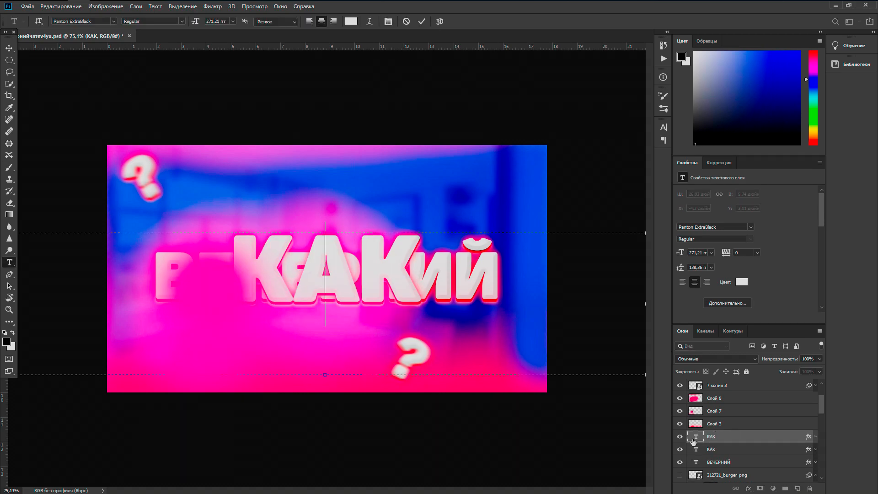
{"action": "type", "text": "СДЕЛАЙ"}
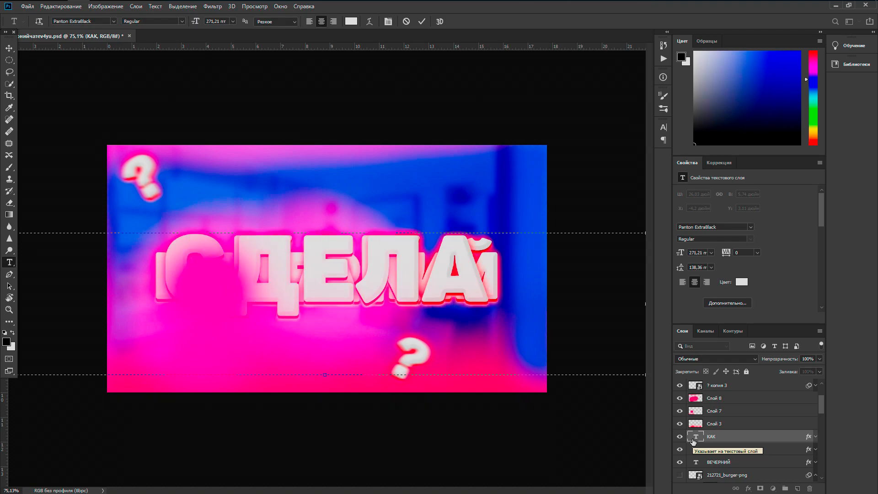
{"action": "key", "text": "BackSpace"}
{"action": "type", "text": "ТЬ"}
{"action": "left_click", "coordinate": [422, 22]}
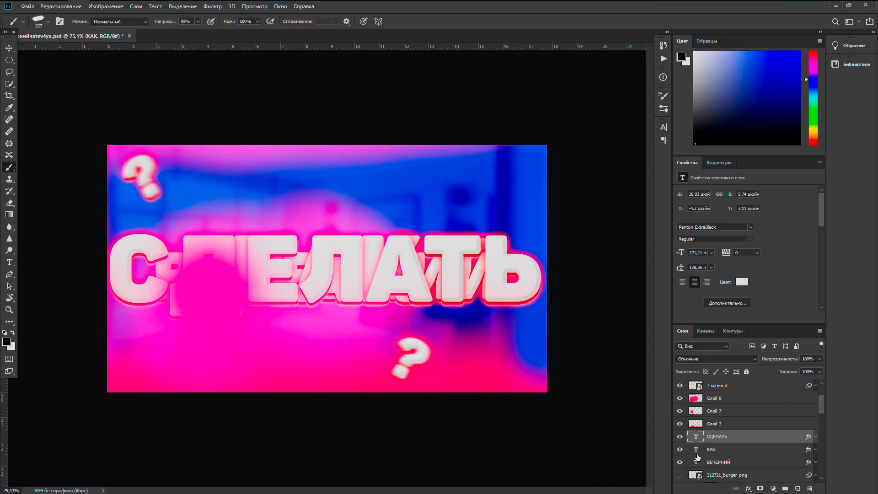
Replace the wording of the ВЕЧЕРНИЙ text layer with У EXILE
{"action": "left_click", "coordinate": [696, 462]}
{"action": "double_click", "coordinate": [695, 462]}
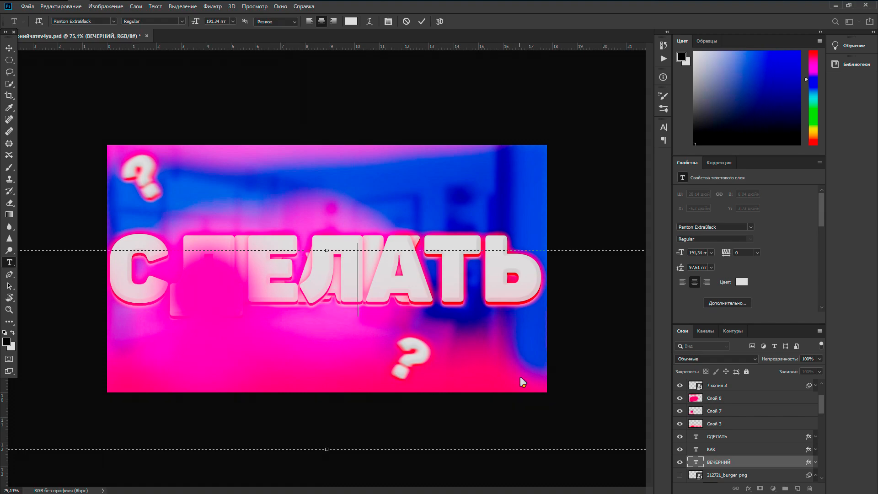
{"action": "type", "text": "гУГЛЕ"}
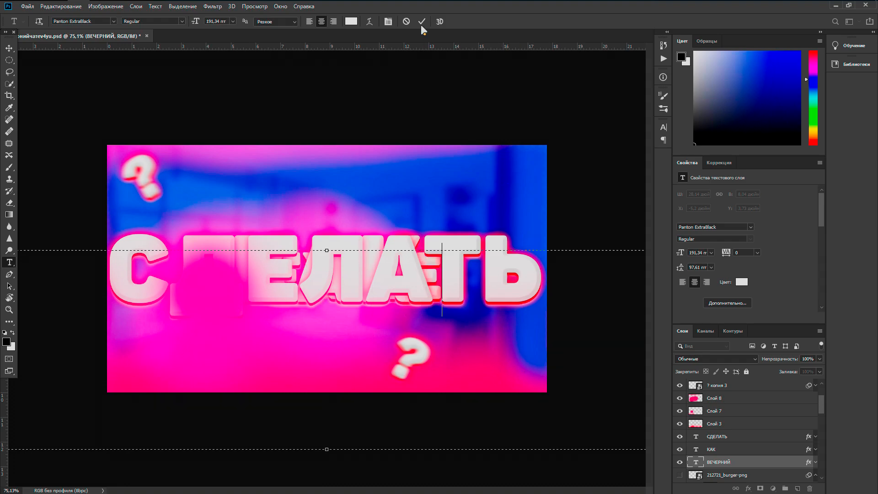
{"action": "left_click", "coordinate": [421, 21]}
{"action": "key", "text": "b"}
Replace the wording of the СДЕЛАТЬ text layer with ПРЕВЬЮ
{"action": "double_click", "coordinate": [696, 436]}
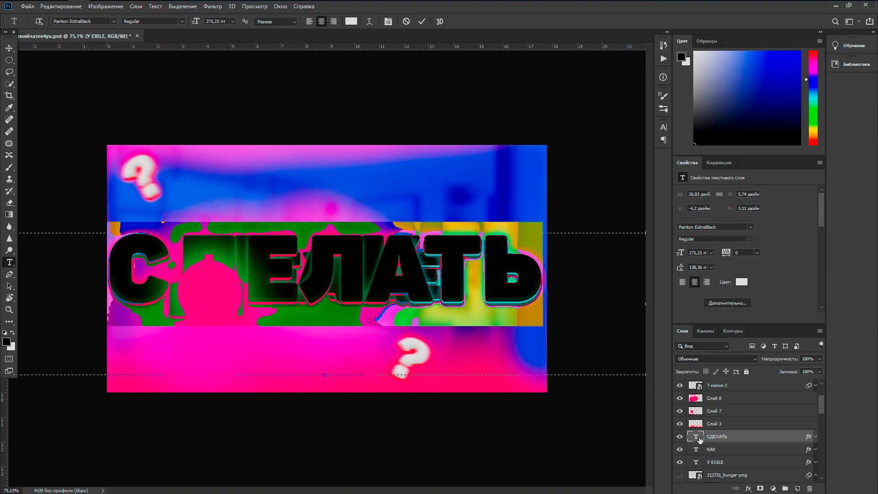
{"action": "key", "text": "BackSpace"}
{"action": "type", "text": "GHTE"}
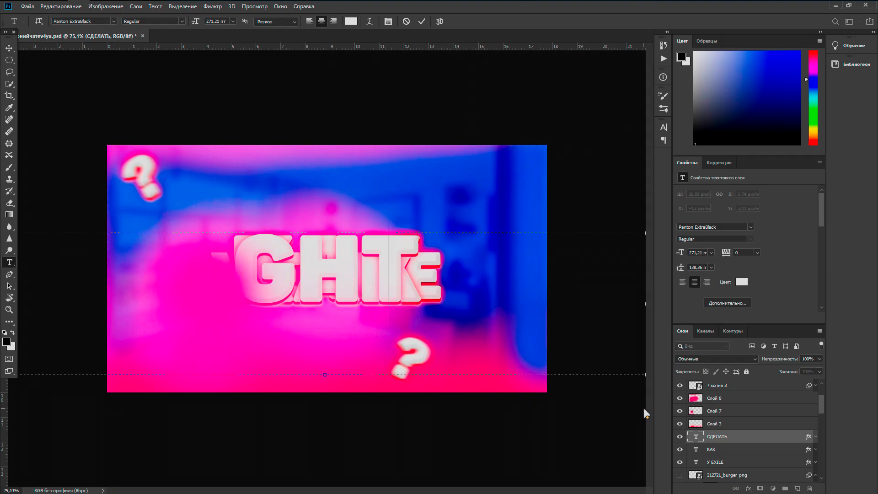
{"action": "key", "text": "BackSpace"}
{"action": "key", "text": "BackSpace"}
{"action": "key", "text": "BackSpace"}
{"action": "type", "text": "РЕВЬЮ"}
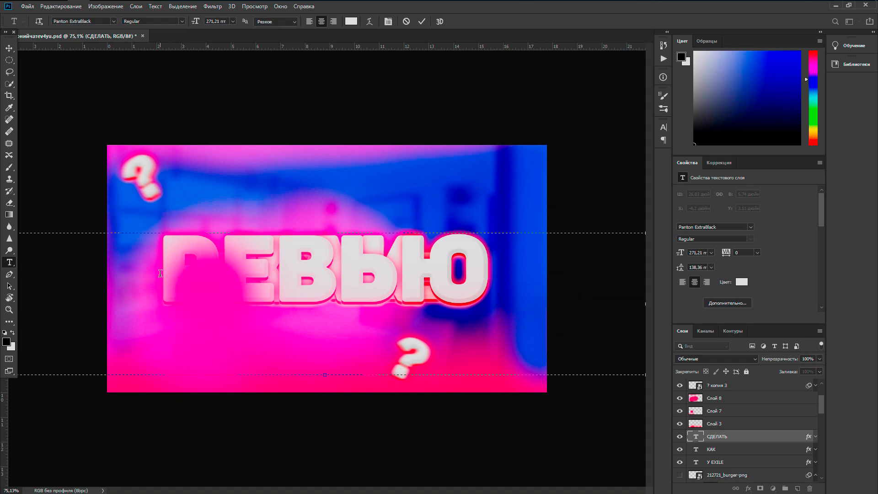
{"action": "left_click", "coordinate": [160, 273]}
{"action": "type", "text": "П"}
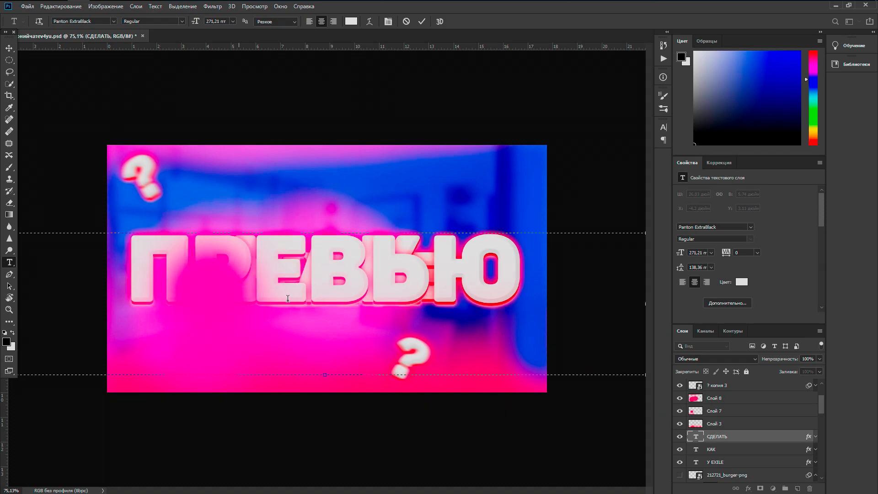
{"action": "left_click", "coordinate": [421, 22]}
{"action": "key", "text": "b"}
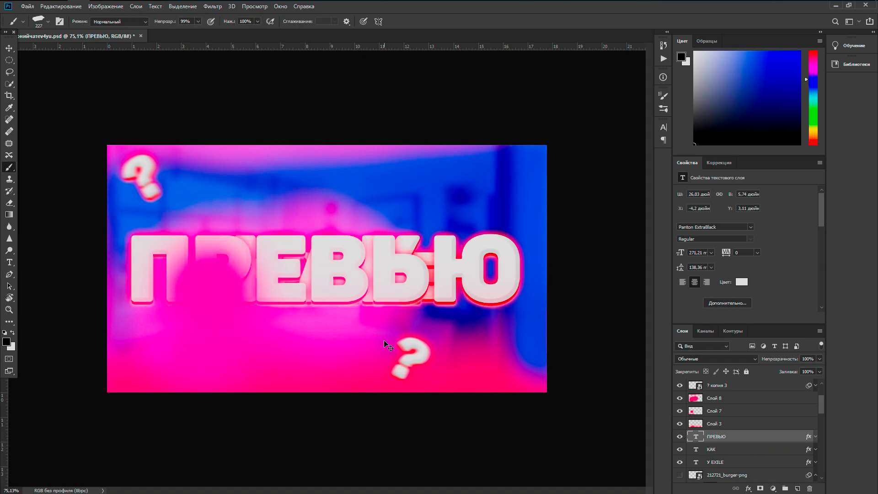
Scale down the ПРЕВЬЮ text with Free Transform and place it in the upper left part of the canvas
{"action": "key", "text": "ctrl+t"}
{"action": "left_click_drag", "start_coordinate": [363, 246], "coordinate": [354, 170]}
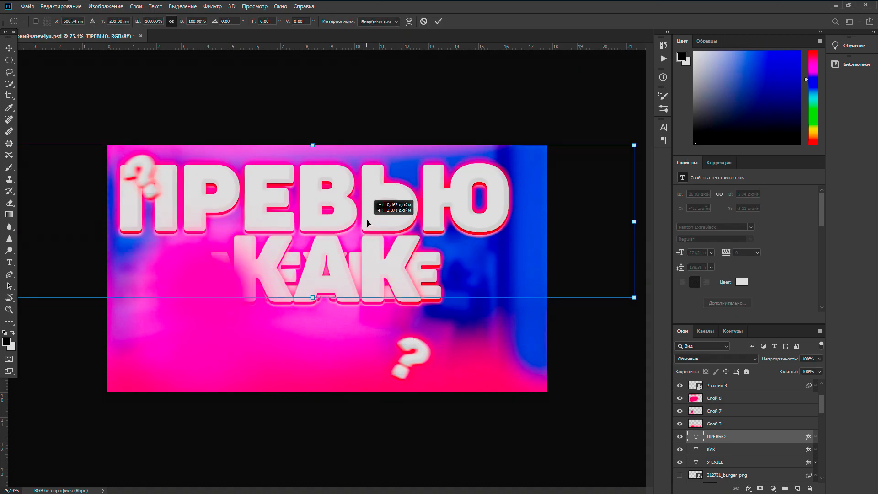
{"action": "left_click_drag", "start_coordinate": [644, 146], "coordinate": [476, 196]}
{"action": "left_click_drag", "start_coordinate": [218, 270], "coordinate": [252, 238]}
{"action": "left_click_drag", "start_coordinate": [524, 152], "coordinate": [499, 163]}
{"action": "left_click_drag", "start_coordinate": [280, 241], "coordinate": [287, 235]}
{"action": "left_click", "coordinate": [438, 21]}
{"action": "key", "text": "b"}
Move the КАК text directly under ПРЕВЬЮ and enlarge it to about 103%
{"action": "left_click", "coordinate": [713, 450]}
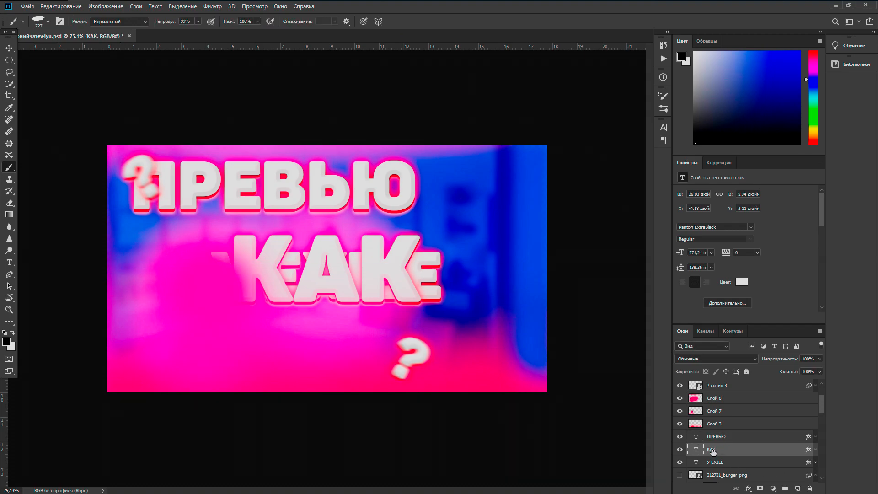
{"action": "key", "text": "ctrl+t"}
{"action": "left_click_drag", "start_coordinate": [339, 290], "coordinate": [271, 260]}
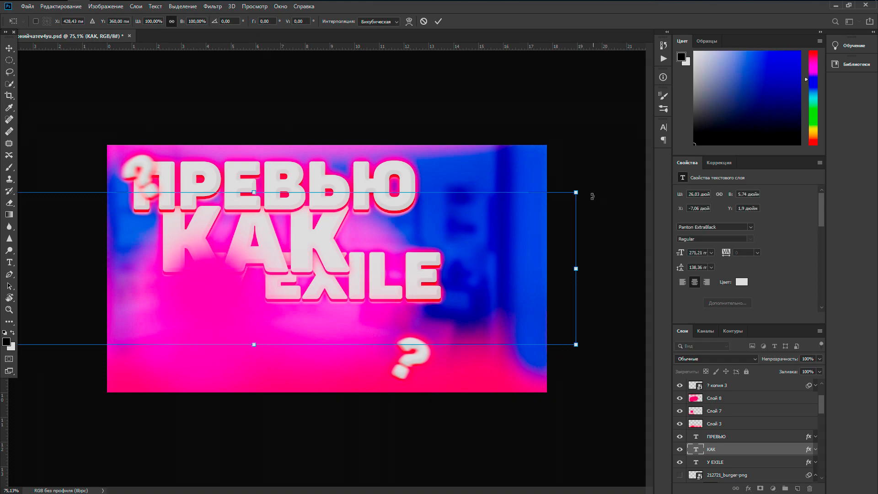
{"action": "left_click_drag", "start_coordinate": [576, 192], "coordinate": [594, 187]}
{"action": "left_click_drag", "start_coordinate": [395, 292], "coordinate": [382, 296]}
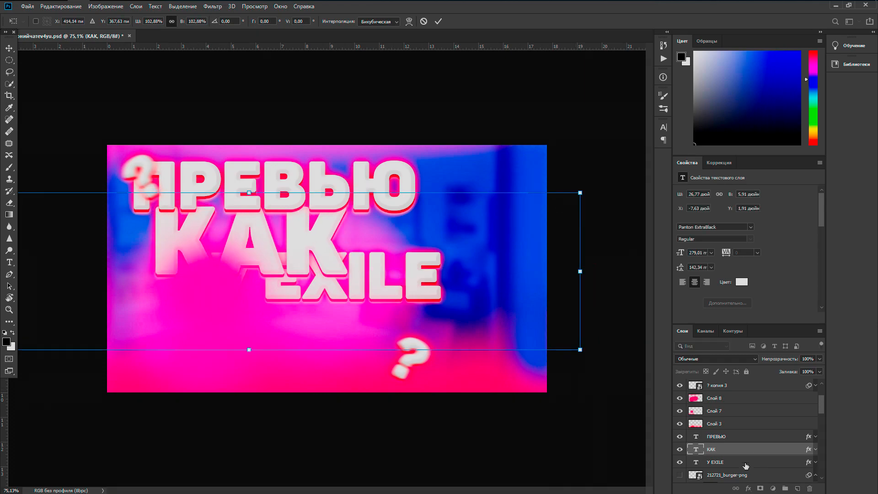
{"action": "key", "text": "Return"}
Raise the КАК layer above ПРЕВЬЮ in the stacking order and shift its text slightly right and up
{"action": "key", "text": "ctrl+bracketright"}
{"action": "key", "text": "b"}
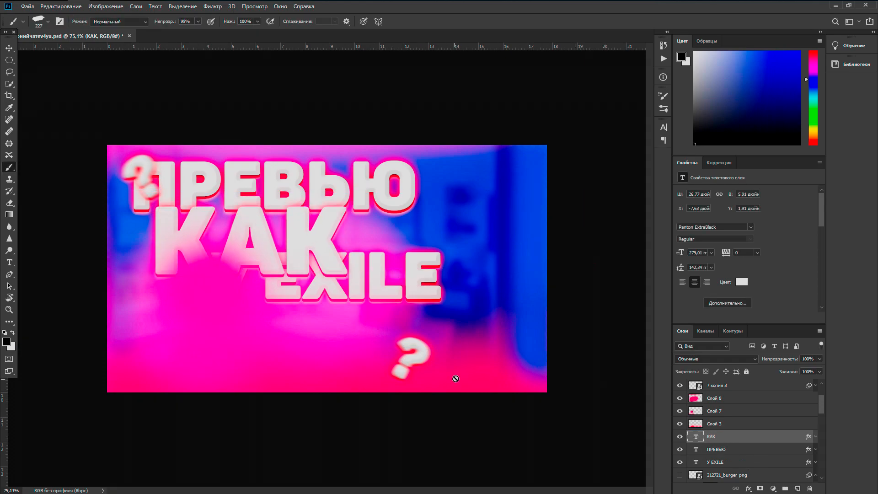
{"action": "key", "text": "ctrl+t"}
{"action": "left_click_drag", "start_coordinate": [269, 246], "coordinate": [278, 250]}
{"action": "left_click", "coordinate": [438, 21]}
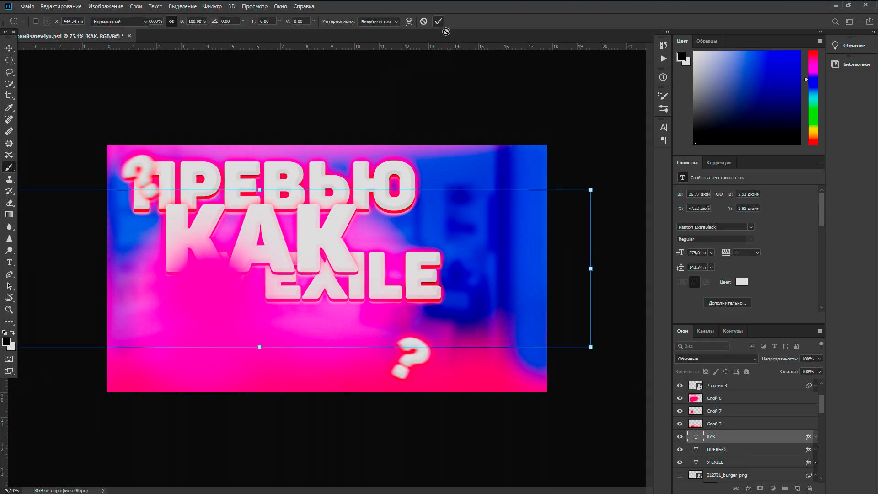
Move the КАК, ПРЕВЬЮ and У EXILE text layers together to just beneath Слой 8
{"action": "mouse_move", "coordinate": [711, 462]}
{"action": "left_mouse_down"}
{"action": "mouse_move", "coordinate": [713, 449]}
{"action": "mouse_move", "coordinate": [712, 463]}
{"action": "left_mouse_up"}
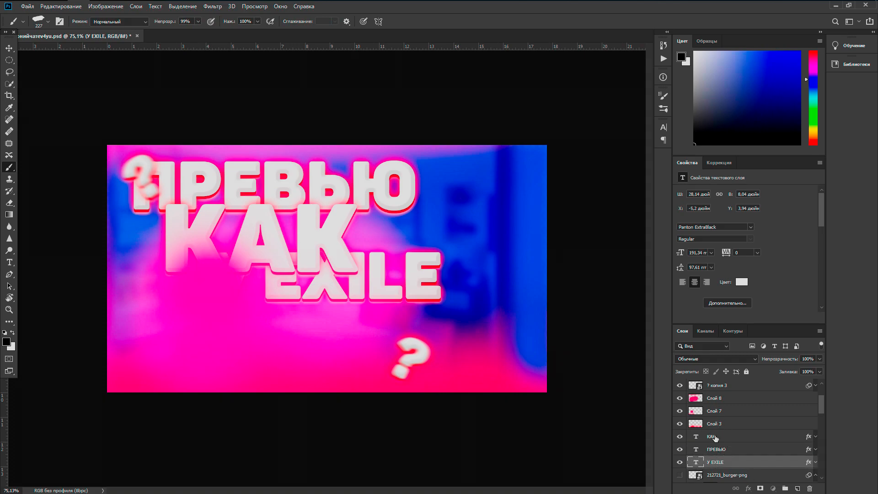
{"action": "left_click", "coordinate": [719, 442], "text": "shift"}
{"action": "left_click_drag", "start_coordinate": [719, 441], "coordinate": [707, 403]}
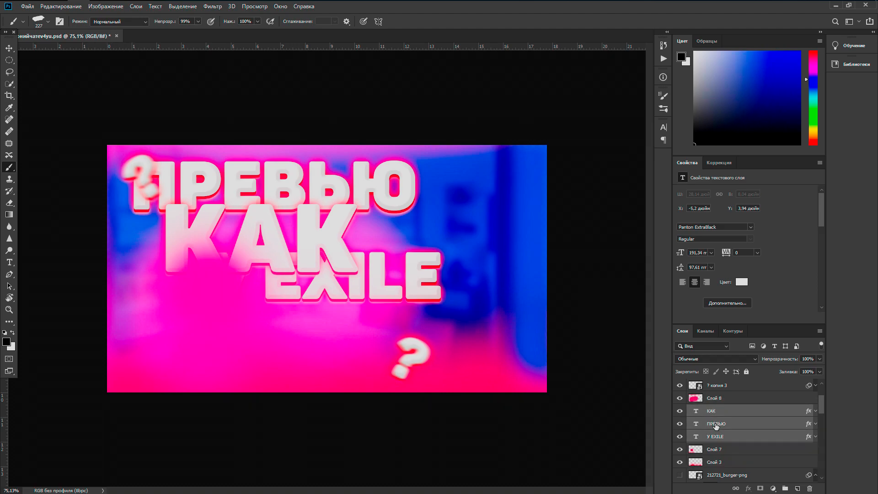
Place the У EXILE text beneath КАК on the canvas and enlarge it to about 115%
{"action": "left_click", "coordinate": [717, 439]}
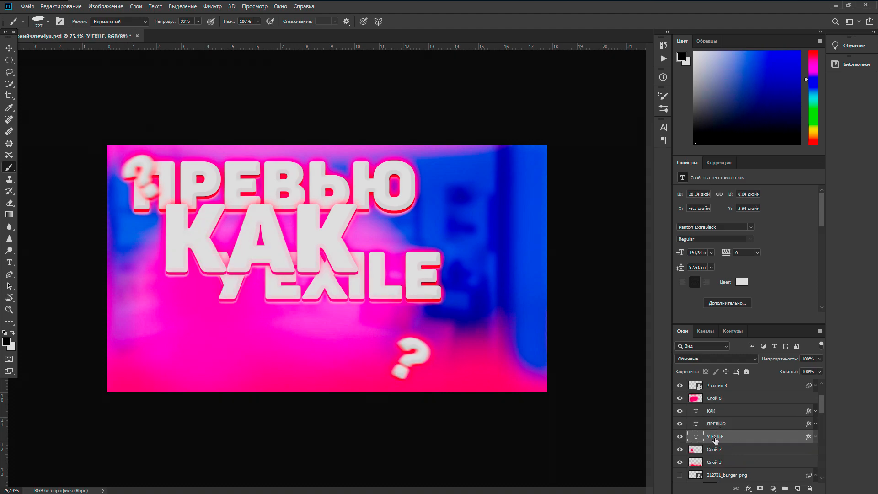
{"action": "key", "text": "ctrl+t"}
{"action": "left_click_drag", "start_coordinate": [347, 328], "coordinate": [277, 347]}
{"action": "left_click_drag", "start_coordinate": [607, 268], "coordinate": [709, 238]}
{"action": "left_click_drag", "start_coordinate": [355, 328], "coordinate": [311, 341]}
Hide the pink glow layer Слой 8 and move the У EXILE layer above КАК in the stacking order
{"action": "left_click", "coordinate": [676, 398]}
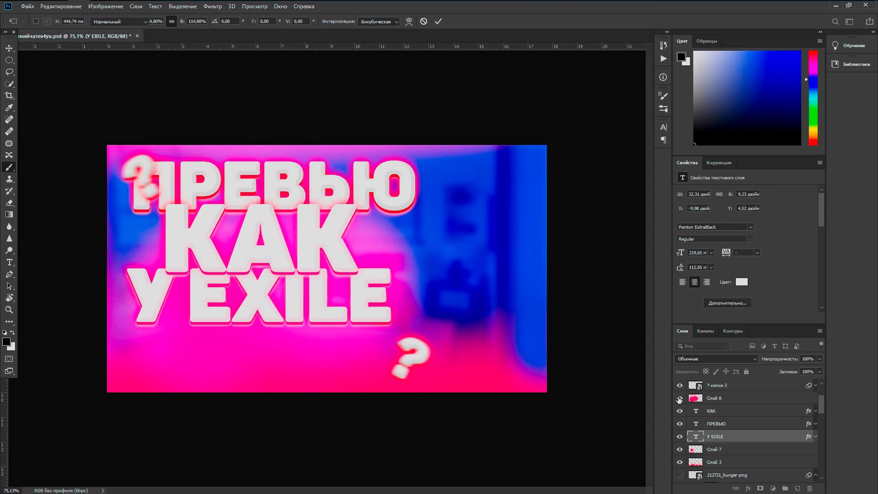
{"action": "key", "text": "b"}
{"action": "left_click_drag", "start_coordinate": [712, 438], "coordinate": [717, 410]}
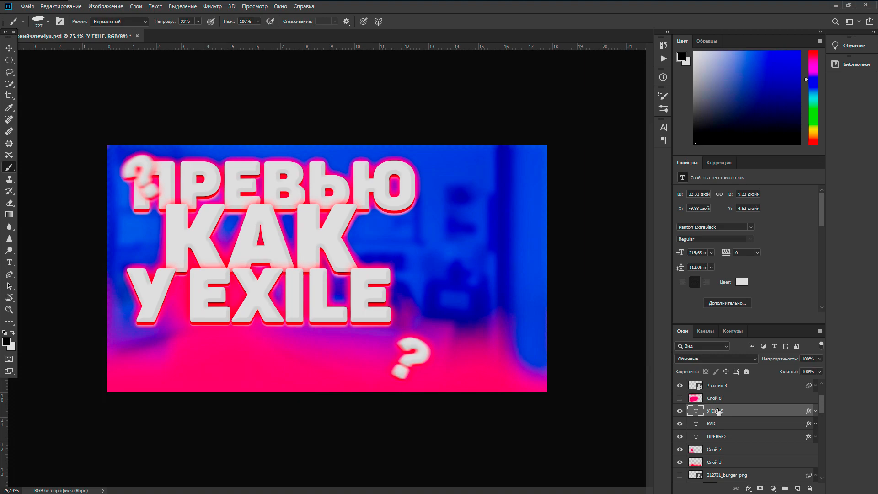
{"action": "mouse_move", "coordinate": [716, 414]}
{"action": "left_mouse_down"}
{"action": "mouse_move", "coordinate": [715, 438]}
{"action": "mouse_move", "coordinate": [716, 408]}
{"action": "left_mouse_up"}
Nudge the КАК text about 22 px lower on the canvas so it sits between ПРЕВЬЮ and У EXILE
{"action": "left_click", "coordinate": [722, 425]}
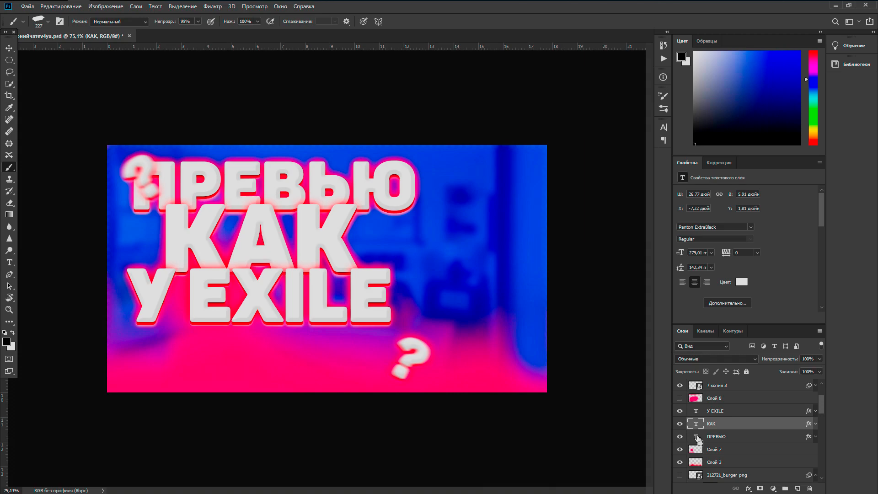
{"action": "key", "text": "ctrl+t"}
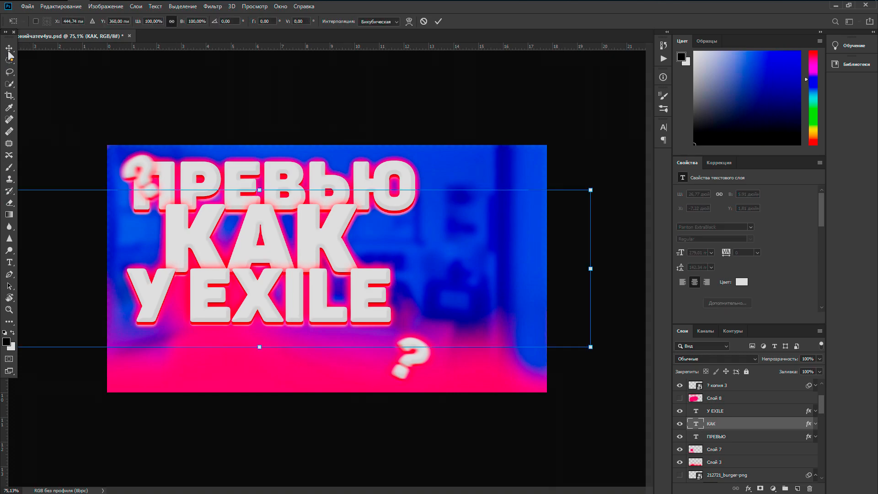
{"action": "key", "text": "Down"}
{"action": "key", "text": "Down"}
{"action": "key", "text": "Down"}
{"action": "key", "text": "Down"}
{"action": "key", "text": "Down"}
{"action": "key", "text": "Down"}
{"action": "key", "text": "Down"}
{"action": "key", "text": "Down"}
{"action": "key", "text": "Down"}
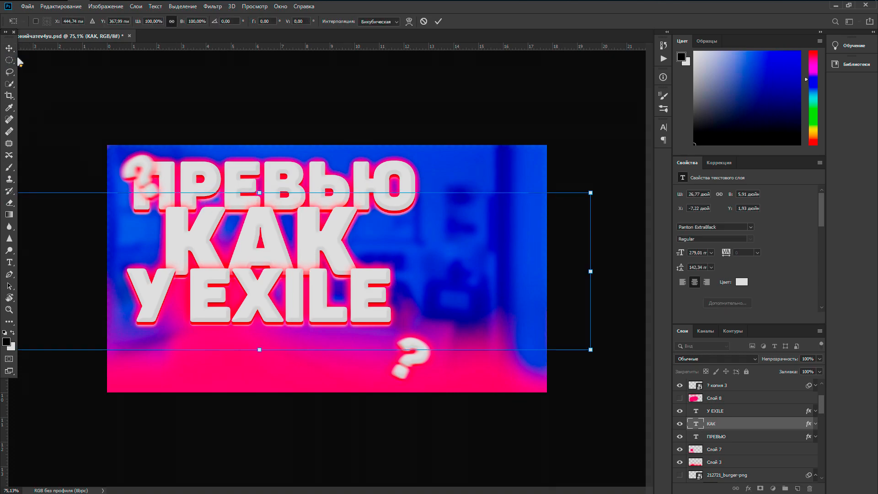
{"action": "key", "text": "Down"}
{"action": "key", "text": "Down"}
{"action": "key", "text": "Down"}
{"action": "key", "text": "Down"}
{"action": "key", "text": "Down"}
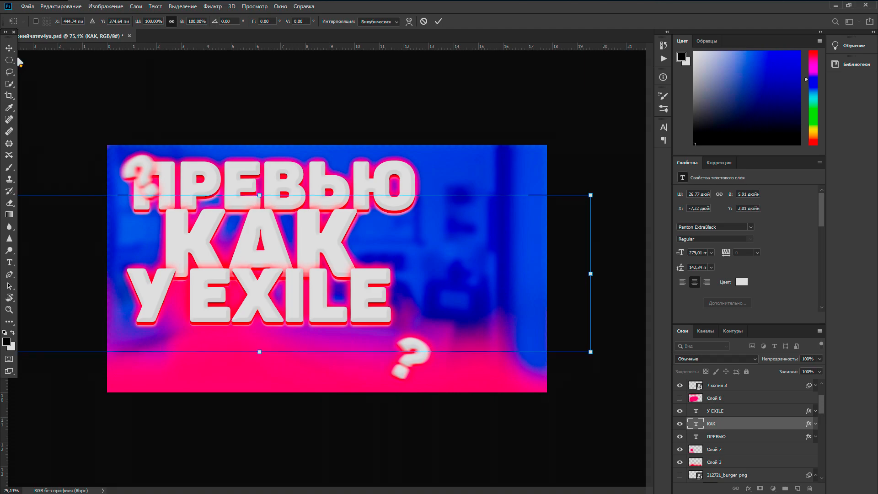
{"action": "key", "text": "Down"}
{"action": "key", "text": "Down"}
{"action": "key", "text": "Down"}
{"action": "key", "text": "Down"}
{"action": "key", "text": "Down"}
{"action": "key", "text": "Down"}
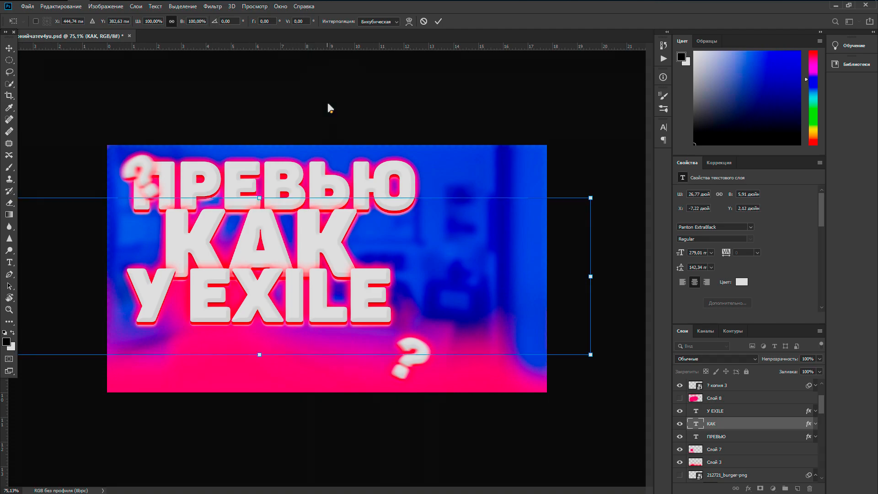
{"action": "left_click", "coordinate": [438, 21]}
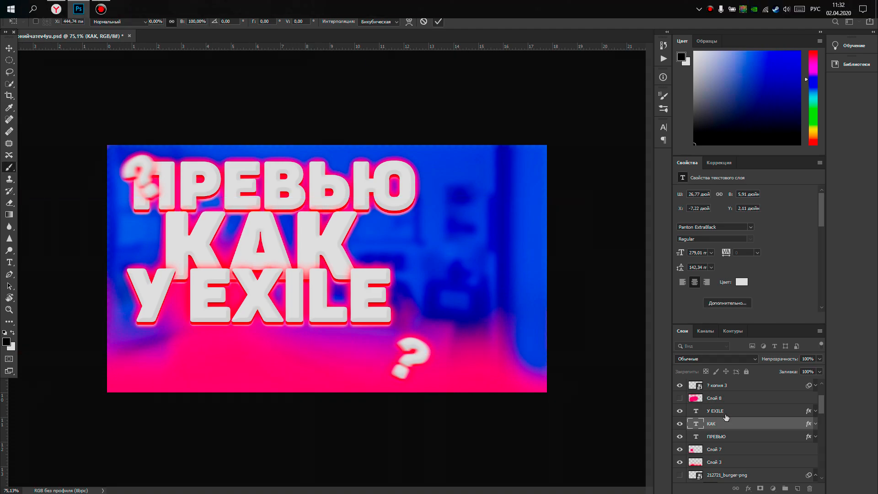
Move the У EXILE text down beneath КАК and enlarge it to about 109%
{"action": "left_click", "coordinate": [714, 411]}
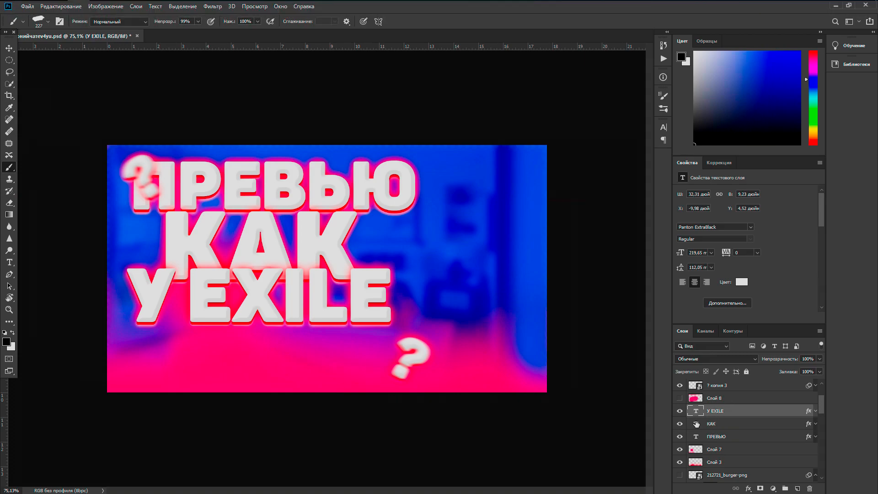
{"action": "key", "text": "ctrl+t"}
{"action": "left_click_drag", "start_coordinate": [332, 310], "coordinate": [332, 321]}
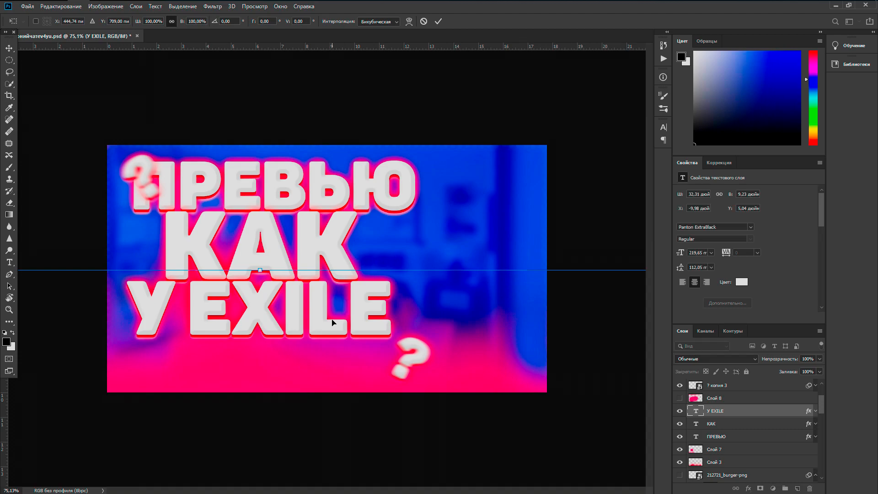
{"action": "scroll", "coordinate": [539, 269], "scroll_direction": "down", "scroll_amount": 2}
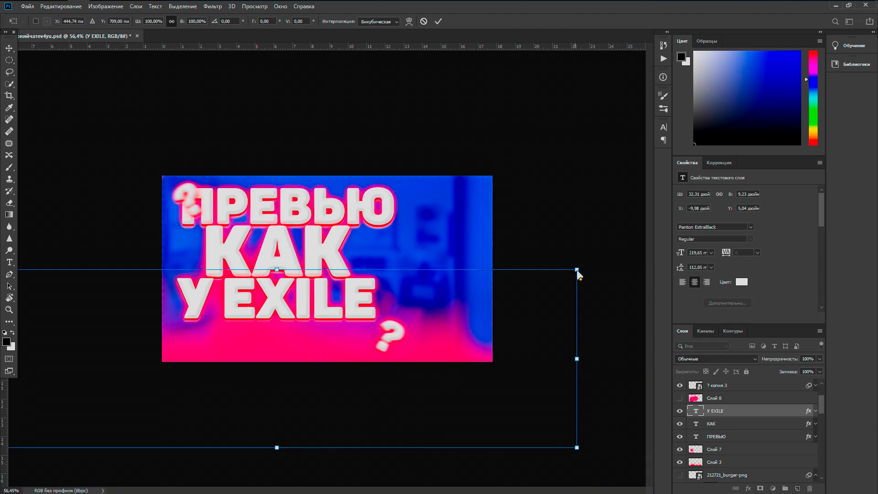
{"action": "left_click_drag", "start_coordinate": [588, 265], "coordinate": [614, 257]}
{"action": "left_click_drag", "start_coordinate": [421, 336], "coordinate": [413, 341]}
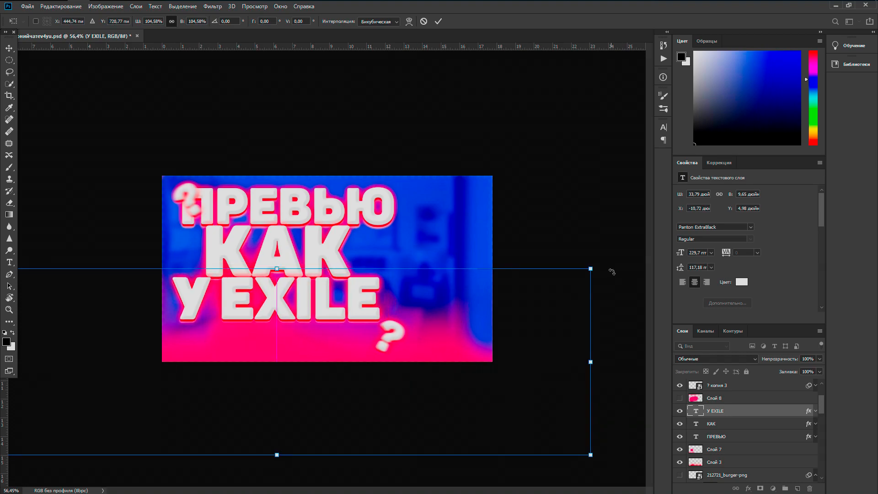
{"action": "left_click_drag", "start_coordinate": [596, 265], "coordinate": [617, 261]}
{"action": "left_click_drag", "start_coordinate": [391, 362], "coordinate": [387, 365]}
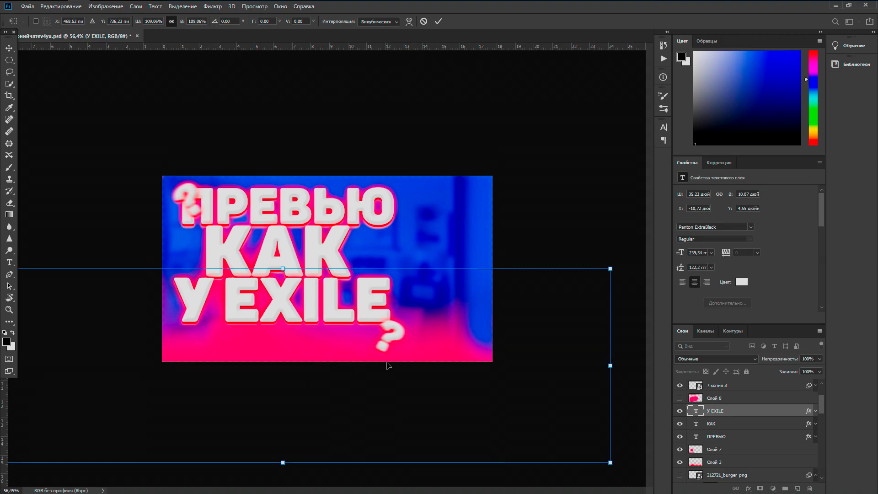
{"action": "key", "text": "Up"}
{"action": "left_click", "coordinate": [438, 21]}
{"action": "key", "text": "b"}
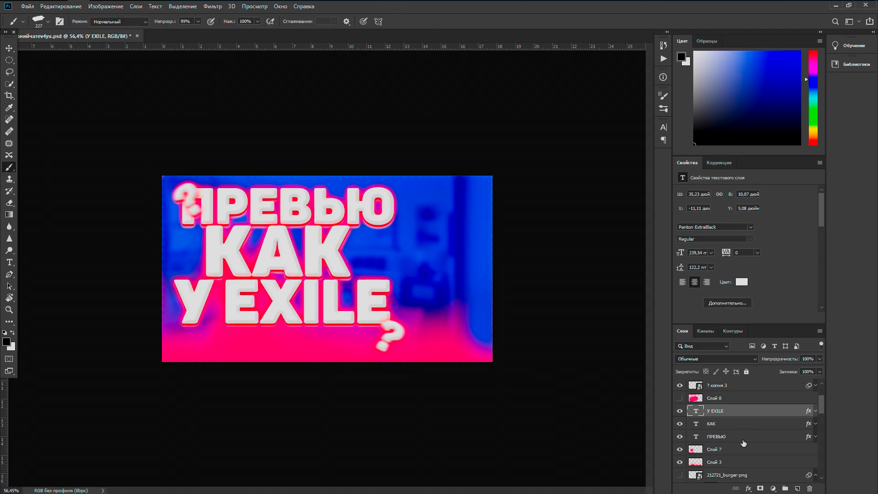
Shrink the ПРЕВЬЮ, КАК and У EXILE texts together slightly, shift them a little lower, and merge them into one layer
{"action": "left_click", "coordinate": [732, 437], "text": "shift"}
{"action": "key", "text": "ctrl+t"}
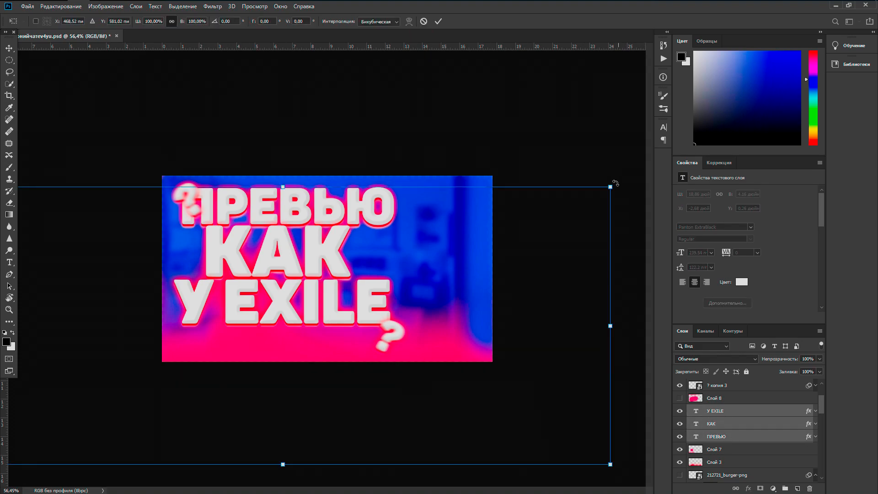
{"action": "left_click_drag", "start_coordinate": [613, 183], "coordinate": [592, 193]}
{"action": "left_click_drag", "start_coordinate": [229, 367], "coordinate": [240, 368]}
{"action": "left_click_drag", "start_coordinate": [615, 199], "coordinate": [621, 186]}
{"action": "left_click_drag", "start_coordinate": [387, 332], "coordinate": [389, 329]}
{"action": "left_click", "coordinate": [438, 21]}
{"action": "key", "text": "b"}
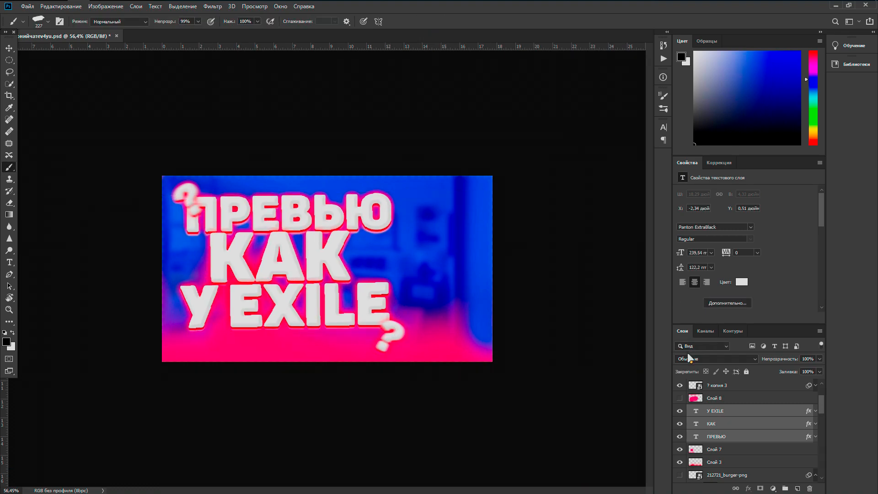
{"action": "key", "text": "ctrl+e"}
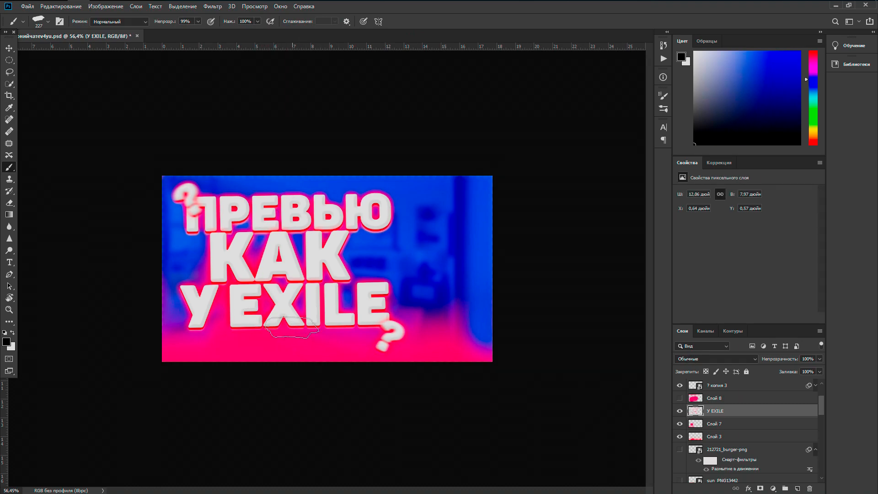
Try a black 326 px ink brush stroke over the start of ПРЕВЬЮ on the merged title layer, and undo it
{"action": "left_click_drag", "start_coordinate": [205, 218], "coordinate": [217, 211]}
{"action": "right_click", "coordinate": [212, 215]}
{"action": "key", "text": "Escape"}
{"action": "right_click", "coordinate": [215, 216]}
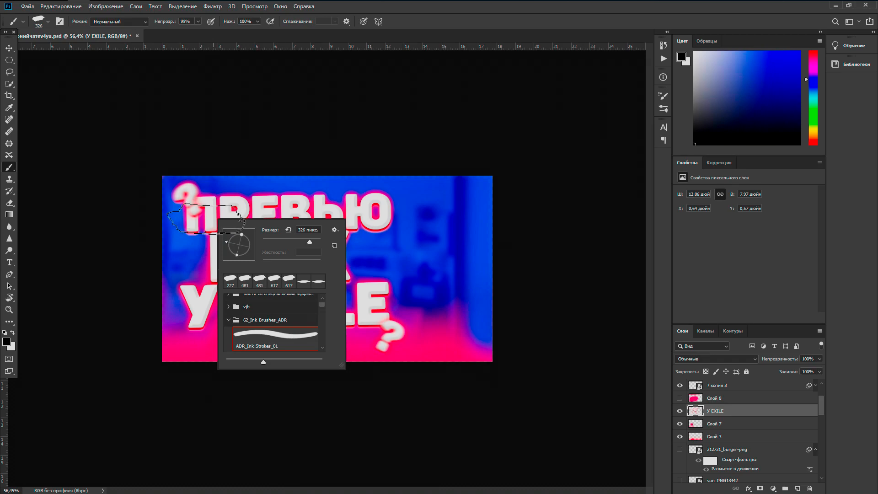
{"action": "left_click", "coordinate": [213, 215]}
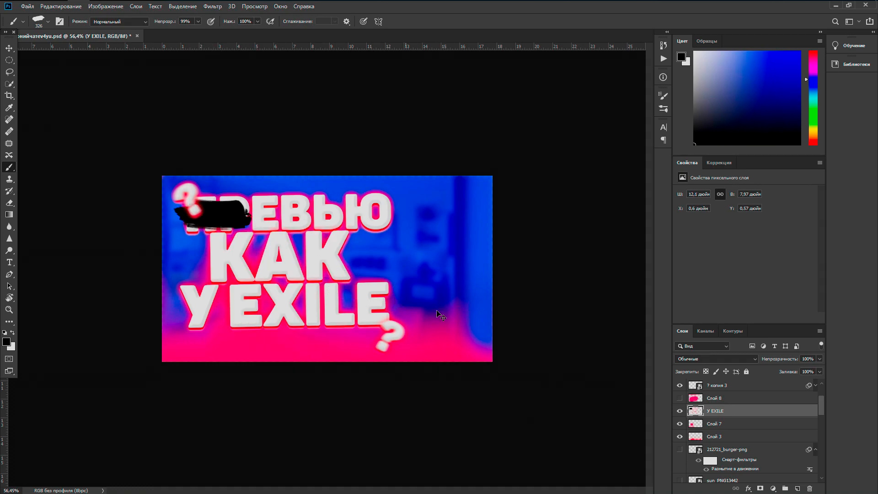
{"action": "key", "text": "ctrl+z"}
Create a new layer above Слой 7 and paint black ink strokes behind ПРЕВЬЮ with a 408 px brush
{"action": "left_click", "coordinate": [731, 439]}
{"action": "left_click", "coordinate": [722, 425]}
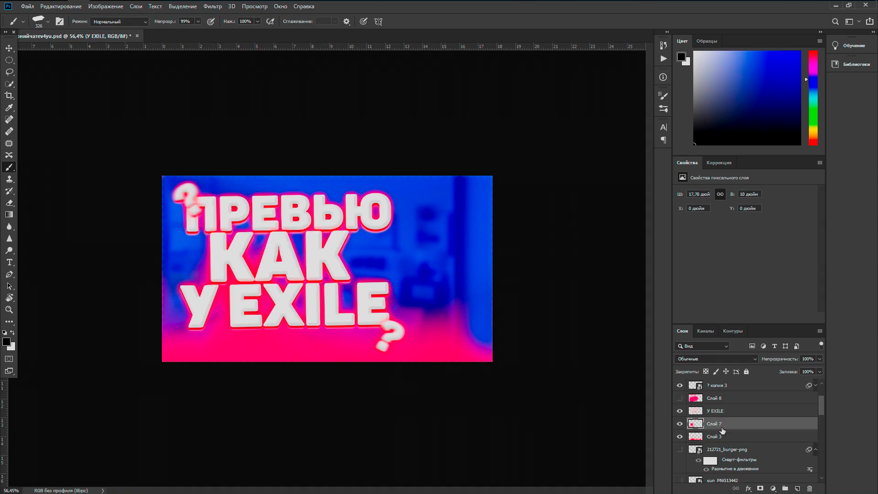
{"action": "left_click", "coordinate": [798, 489]}
{"action": "key", "text": "]"}
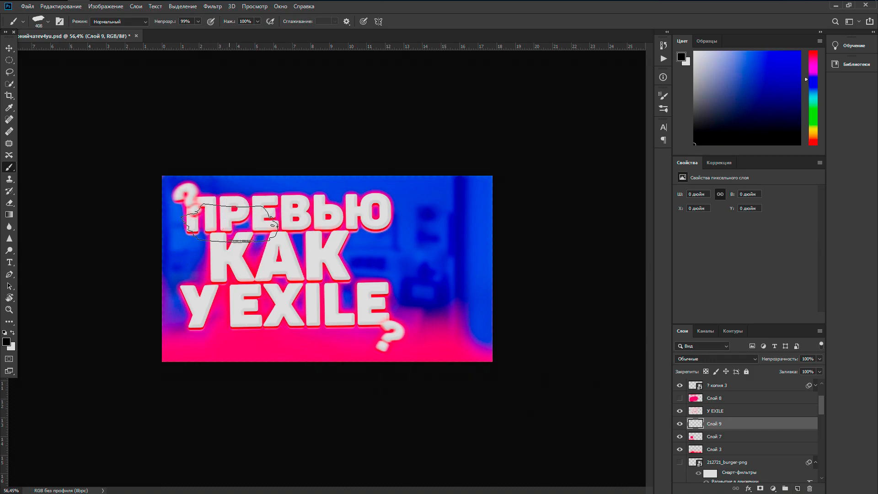
{"action": "left_click", "coordinate": [221, 220]}
{"action": "mouse_move", "coordinate": [244, 217]}
{"action": "left_mouse_down"}
{"action": "mouse_move", "coordinate": [361, 212]}
{"action": "mouse_move", "coordinate": [346, 204]}
{"action": "mouse_move", "coordinate": [352, 209]}
{"action": "mouse_move", "coordinate": [222, 212]}
{"action": "left_mouse_up"}
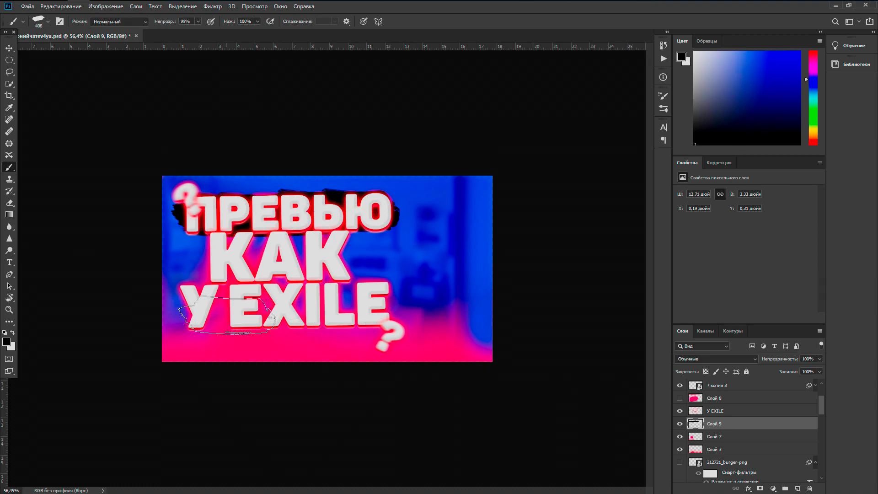
Set the foreground colour to bright blue #007eff
{"action": "left_click", "coordinate": [6, 342]}
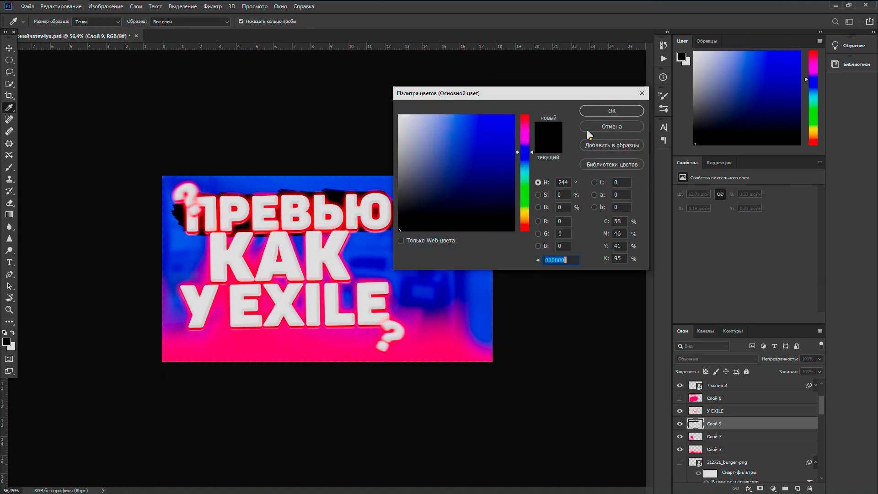
{"action": "mouse_move", "coordinate": [497, 131]}
{"action": "left_mouse_down"}
{"action": "mouse_move", "coordinate": [465, 117]}
{"action": "mouse_move", "coordinate": [531, 111]}
{"action": "left_mouse_up"}
{"action": "left_click", "coordinate": [528, 167]}
{"action": "left_click_drag", "start_coordinate": [526, 165], "coordinate": [525, 163]}
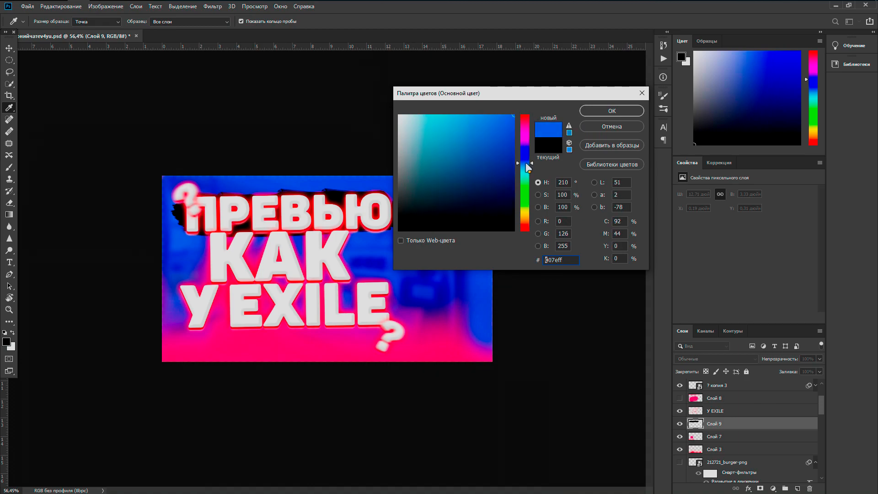
{"action": "left_click", "coordinate": [611, 113]}
Paint blue ink strokes across the whole width behind the У EXILE line
{"action": "left_click", "coordinate": [220, 314]}
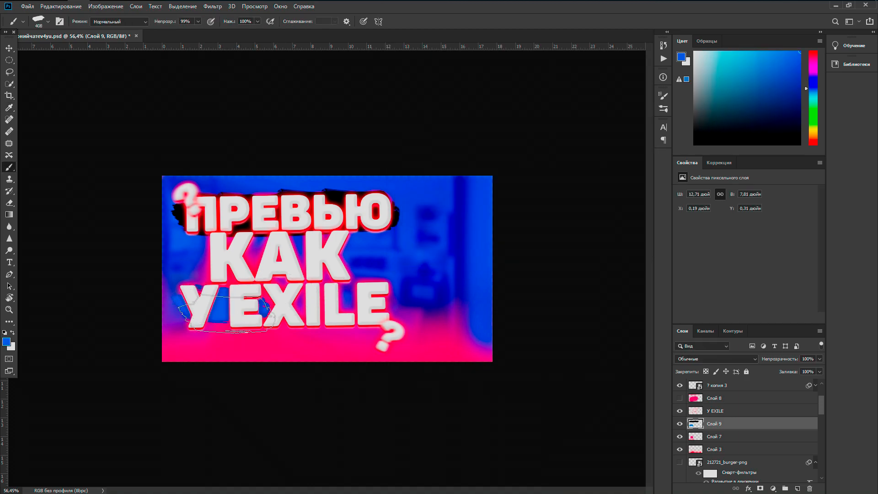
{"action": "left_click", "coordinate": [289, 313]}
{"action": "left_click", "coordinate": [336, 312]}
{"action": "left_click", "coordinate": [353, 299]}
{"action": "left_click", "coordinate": [228, 296]}
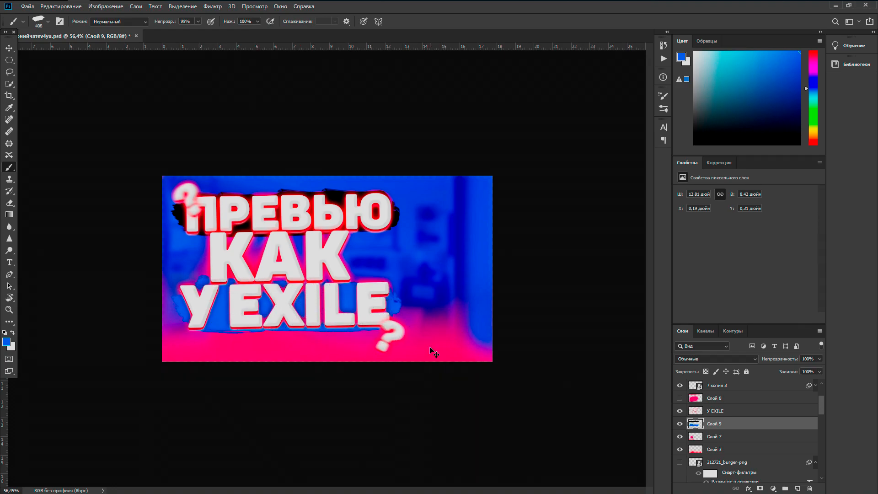
Undo the blue strokes behind У EXILE and set the foreground colour back to black
{"action": "key", "text": "ctrl+z"}
{"action": "key", "text": "ctrl+z"}
{"action": "key", "text": "ctrl+z"}
{"action": "key", "text": "ctrl+z"}
{"action": "key", "text": "ctrl+z"}
{"action": "key", "text": "ctrl+z"}
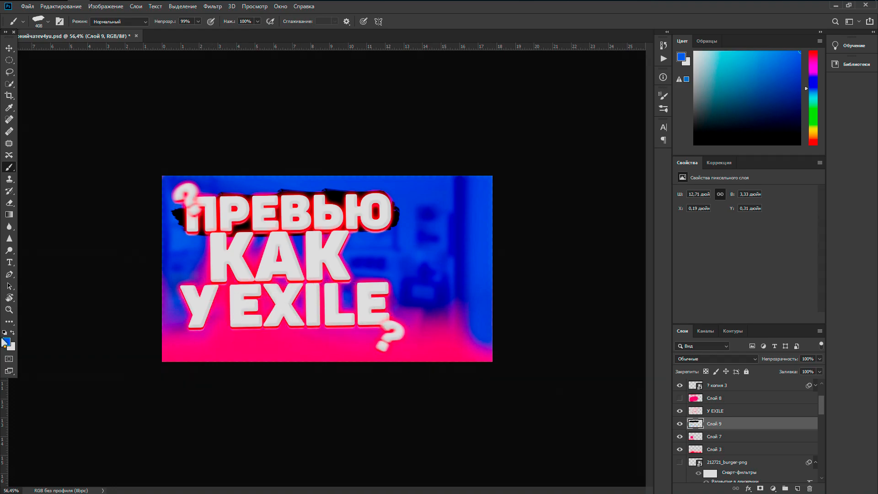
{"action": "left_click", "coordinate": [5, 341]}
{"action": "left_click_drag", "start_coordinate": [464, 168], "coordinate": [305, 276]}
{"action": "left_click", "coordinate": [605, 113]}
{"action": "key", "text": "b"}
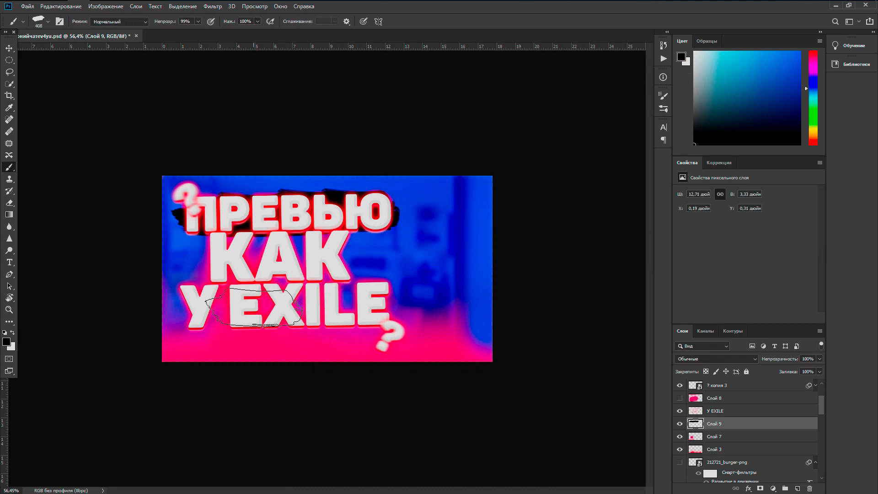
Paint black 415 px ink strokes behind У EXILE, undo the last one, and delete the layer holding the strokes
{"action": "mouse_move", "coordinate": [221, 307]}
{"action": "left_mouse_down"}
{"action": "mouse_move", "coordinate": [347, 311]}
{"action": "mouse_move", "coordinate": [350, 297]}
{"action": "mouse_move", "coordinate": [223, 302]}
{"action": "left_mouse_up"}
{"action": "left_click", "coordinate": [220, 322]}
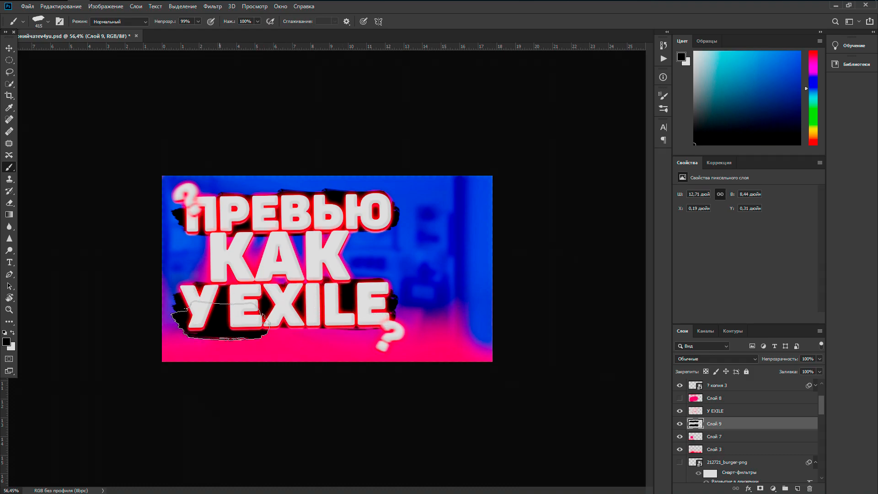
{"action": "key", "text": "ctrl+z"}
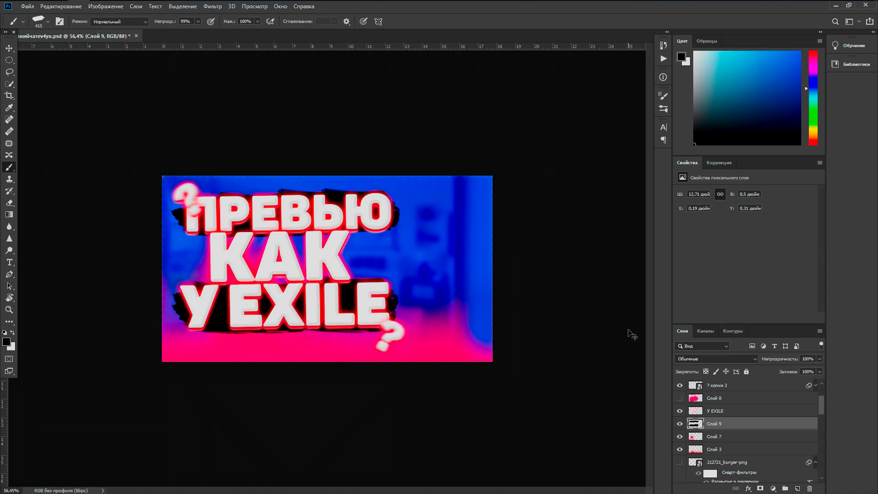
{"action": "left_click", "coordinate": [808, 488]}
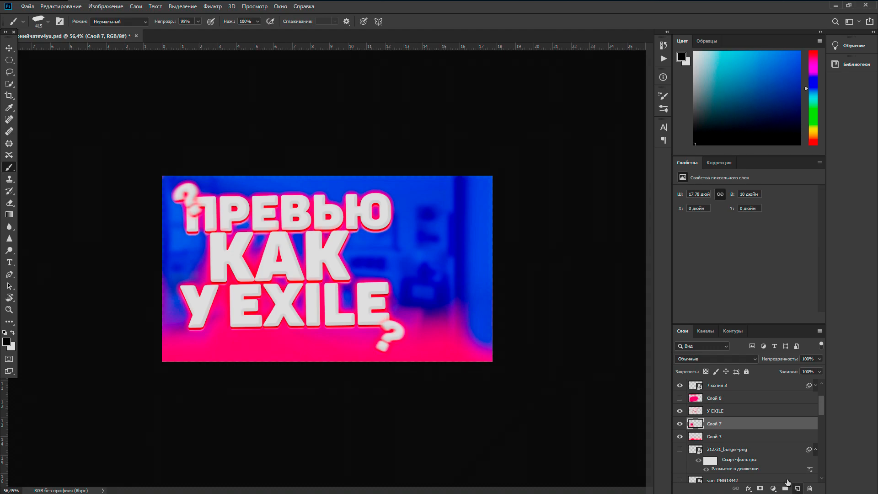
Create a new layer beneath the merged title and paint black ink strokes behind КАК with a 510 px brush
{"action": "left_click", "coordinate": [797, 488]}
{"action": "mouse_move", "coordinate": [241, 248]}
{"action": "left_mouse_down"}
{"action": "mouse_move", "coordinate": [257, 255]}
{"action": "mouse_move", "coordinate": [247, 265]}
{"action": "mouse_move", "coordinate": [255, 249]}
{"action": "mouse_move", "coordinate": [359, 261]}
{"action": "left_mouse_up"}
{"action": "left_click", "coordinate": [257, 254]}
{"action": "scroll", "coordinate": [260, 311], "scroll_direction": "down", "scroll_amount": 1}
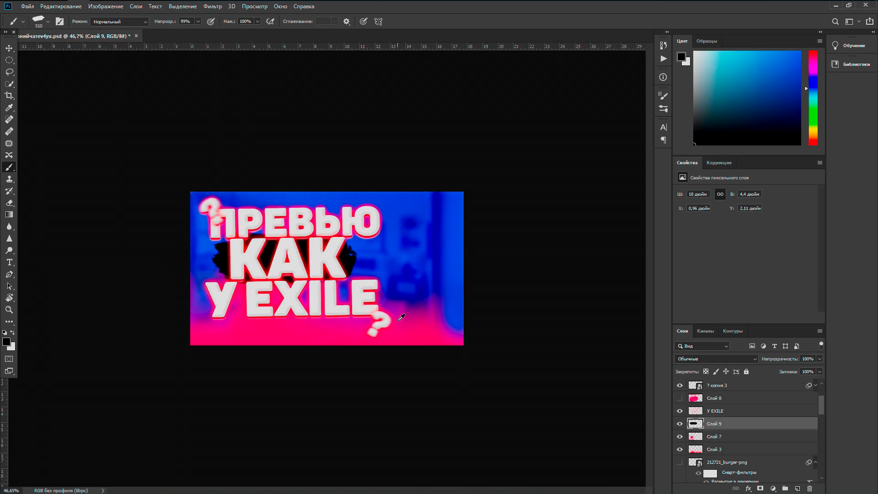
{"action": "scroll", "coordinate": [326, 266], "scroll_direction": "up", "scroll_amount": 1}
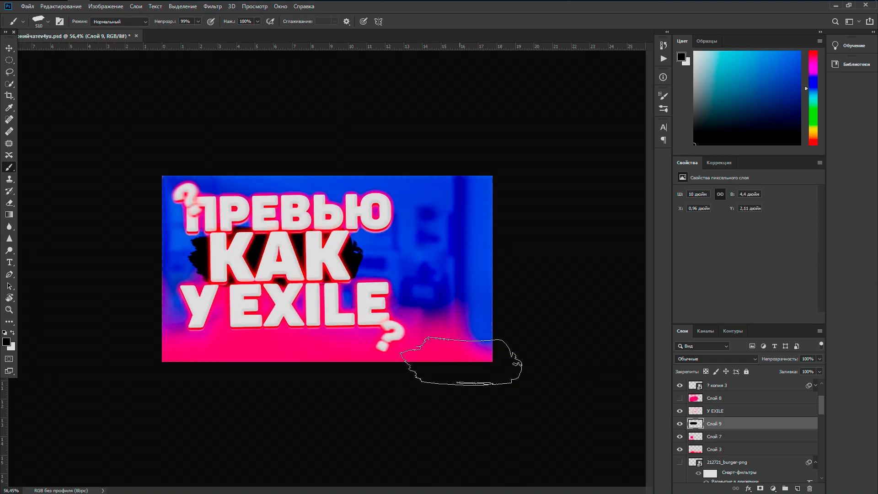
{"action": "right_click", "coordinate": [297, 268]}
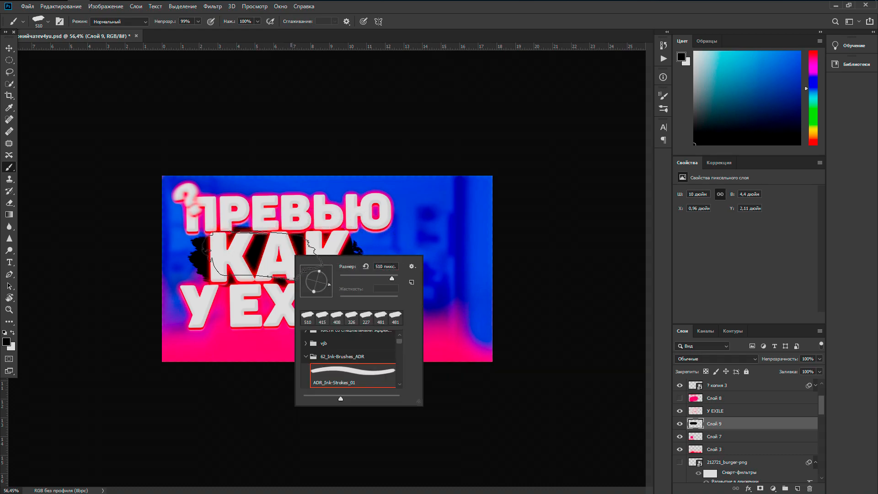
{"action": "left_click", "coordinate": [307, 245]}
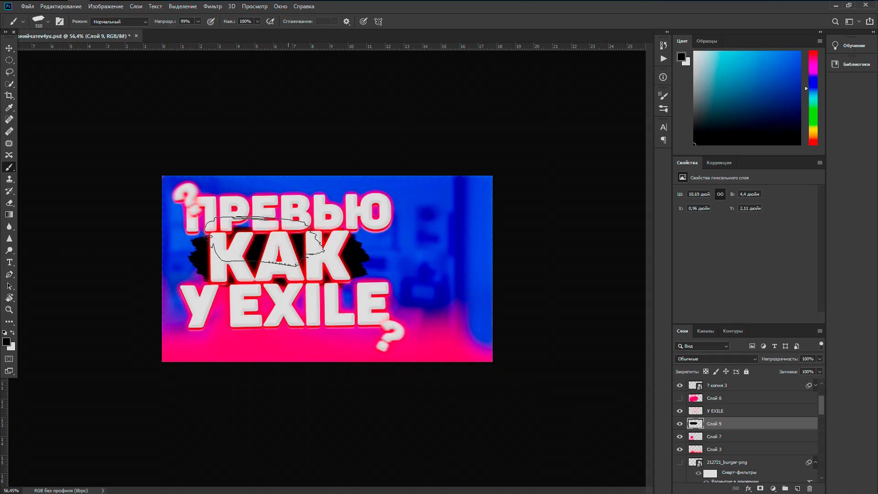
{"action": "scroll", "coordinate": [343, 348], "scroll_direction": "down", "scroll_amount": 1}
{"action": "scroll", "coordinate": [320, 270], "scroll_direction": "up", "scroll_amount": 1}
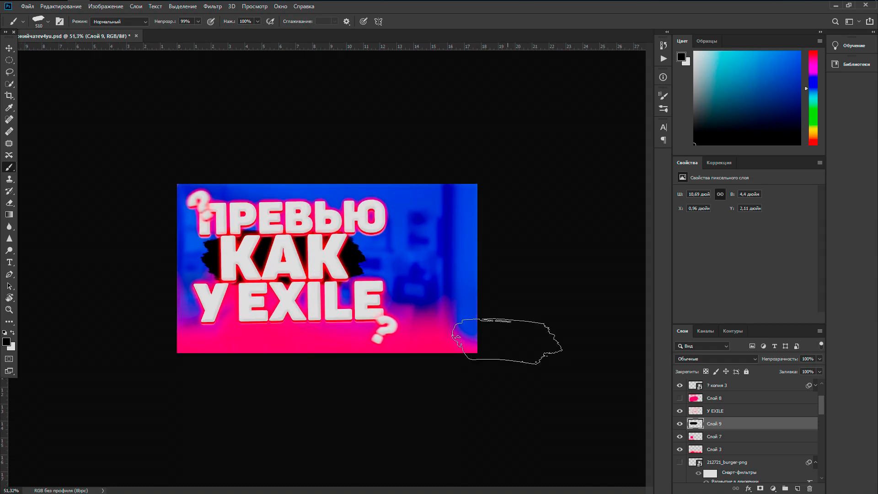
{"action": "scroll", "coordinate": [732, 448], "scroll_direction": "down", "scroll_amount": 2}
{"action": "scroll", "coordinate": [732, 445], "scroll_direction": "up", "scroll_amount": 3}
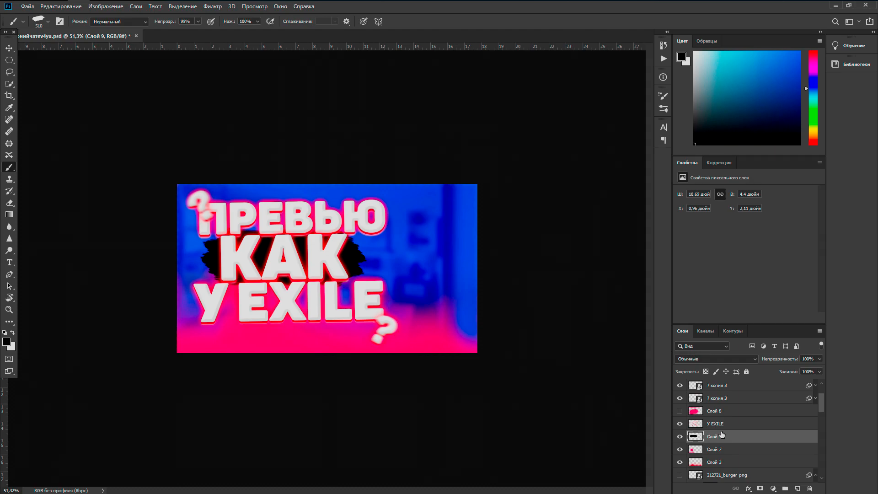
Merge the black stroke layer with the У EXILE title layer and show the pink glow layer Слой 8
{"action": "left_click", "coordinate": [716, 424], "text": "shift"}
{"action": "key", "text": "ctrl+e"}
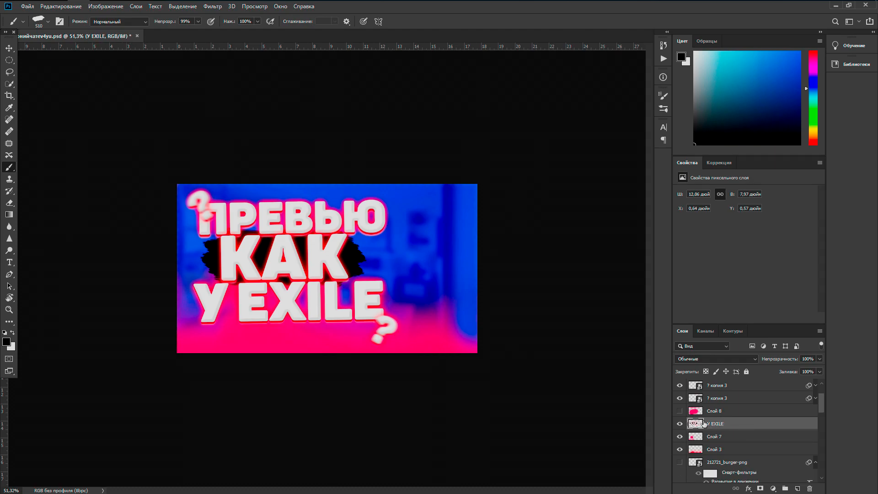
{"action": "left_click", "coordinate": [679, 411]}
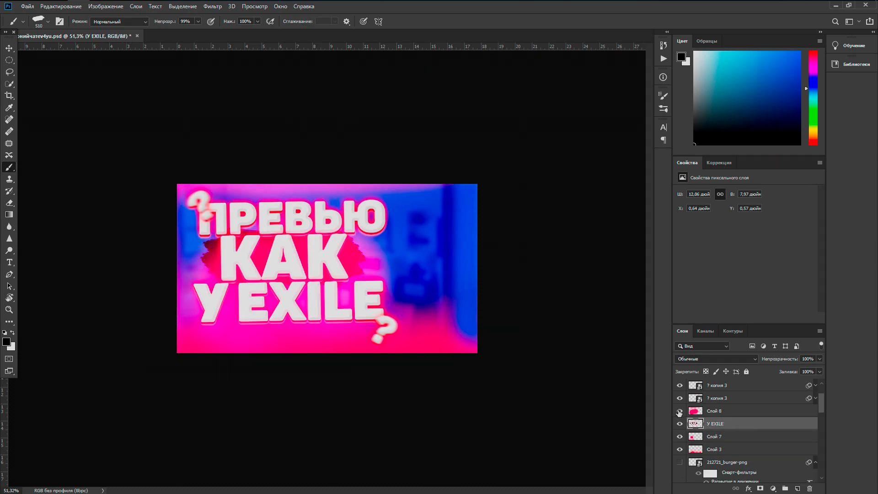
Enlarge the Слой 8 pink glow to about 29.13 × 17.45 inches and reposition it so it spreads over the title
{"action": "left_click", "coordinate": [724, 411]}
{"action": "key", "text": "ctrl+t"}
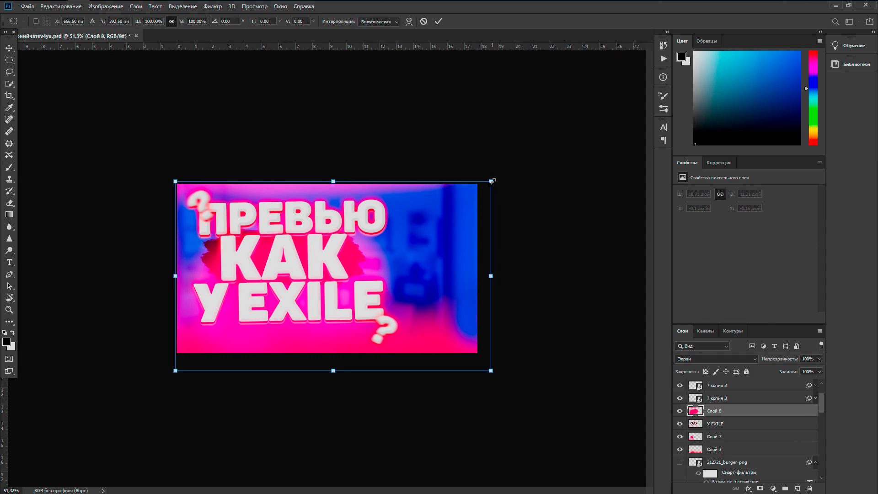
{"action": "left_click_drag", "start_coordinate": [484, 178], "coordinate": [479, 184]}
{"action": "left_click_drag", "start_coordinate": [262, 374], "coordinate": [262, 482]}
{"action": "left_click_drag", "start_coordinate": [334, 389], "coordinate": [360, 301]}
{"action": "left_click", "coordinate": [437, 22]}
Lower the Слой 8 glow's opacity to 51% and compare the thumbnail with the glow hidden and shown
{"action": "left_click_drag", "start_coordinate": [807, 373], "coordinate": [794, 369]}
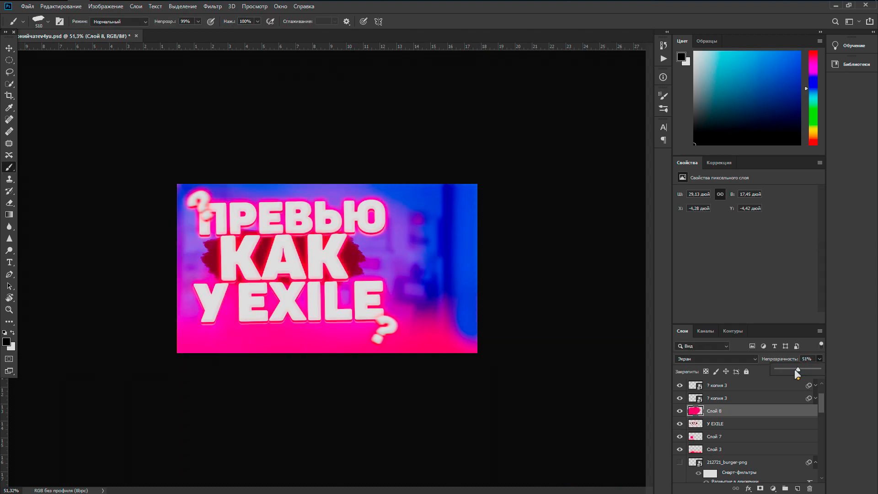
{"action": "left_click", "coordinate": [680, 410]}
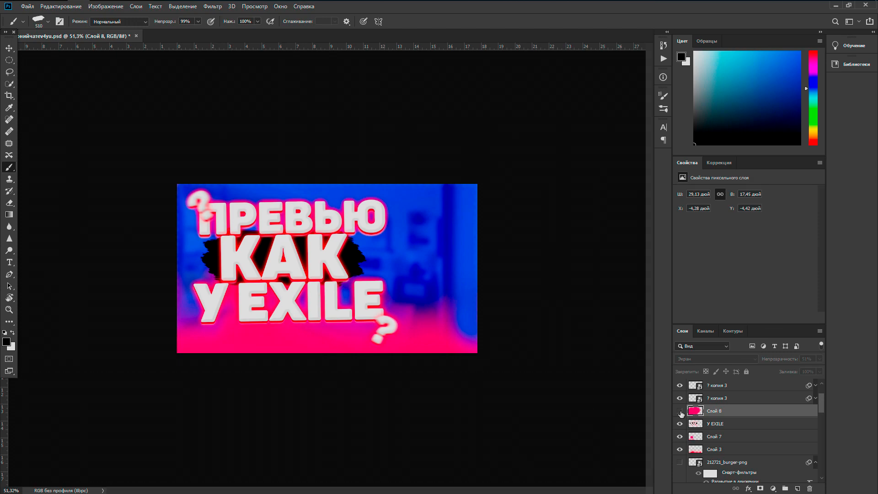
{"action": "left_click", "coordinate": [680, 410]}
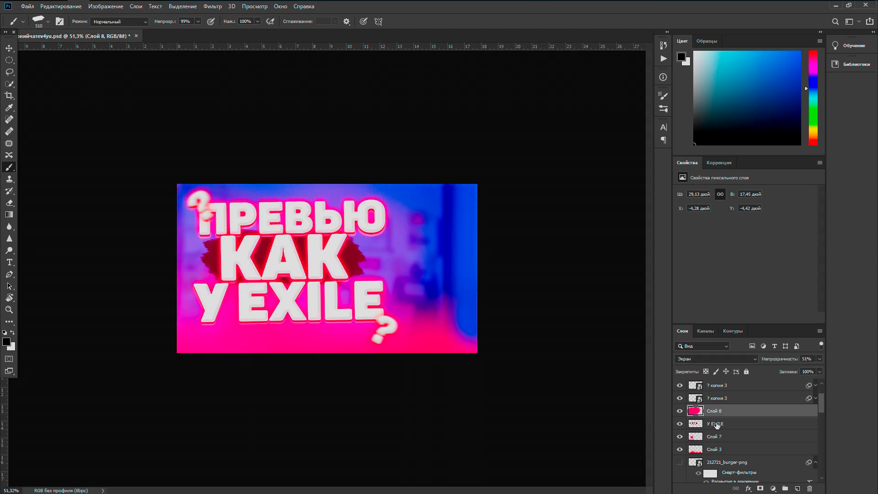
{"action": "scroll", "coordinate": [755, 437], "scroll_direction": "up", "scroll_amount": 2}
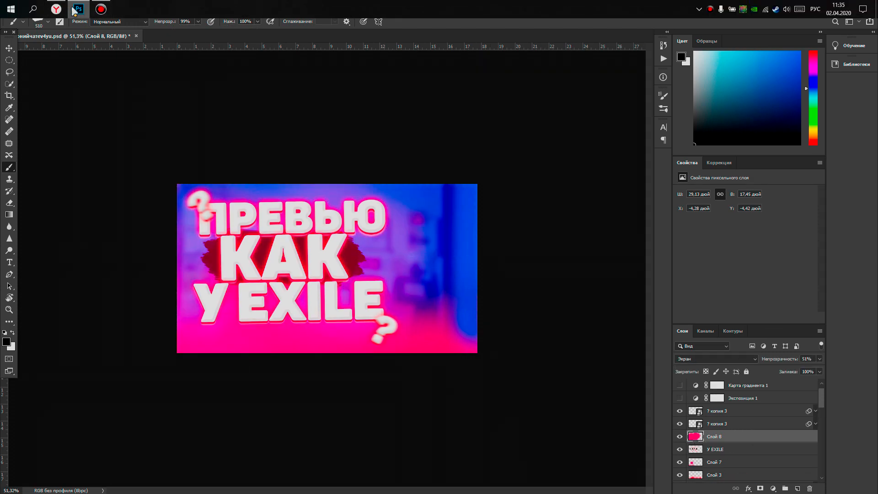
Switch to Yandex Browser and search the web for "exile png"
{"action": "left_click", "coordinate": [56, 8]}
{"action": "left_click", "coordinate": [284, 9]}
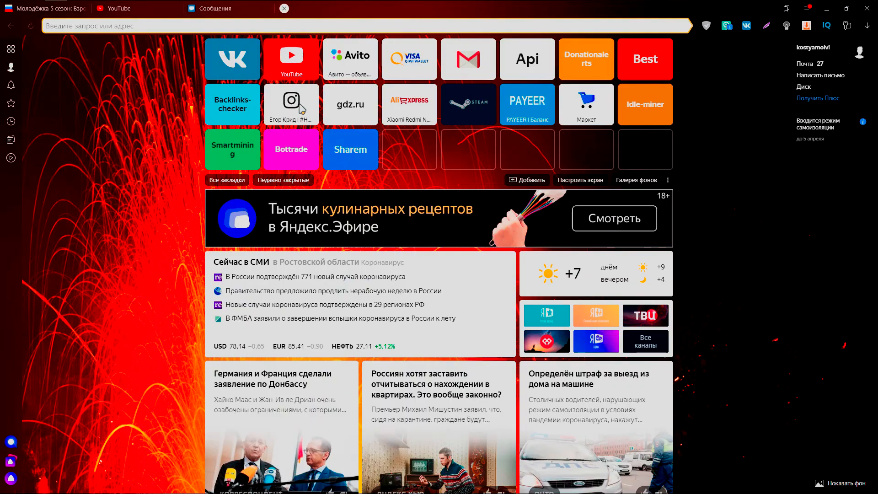
{"action": "left_click", "coordinate": [248, 29]}
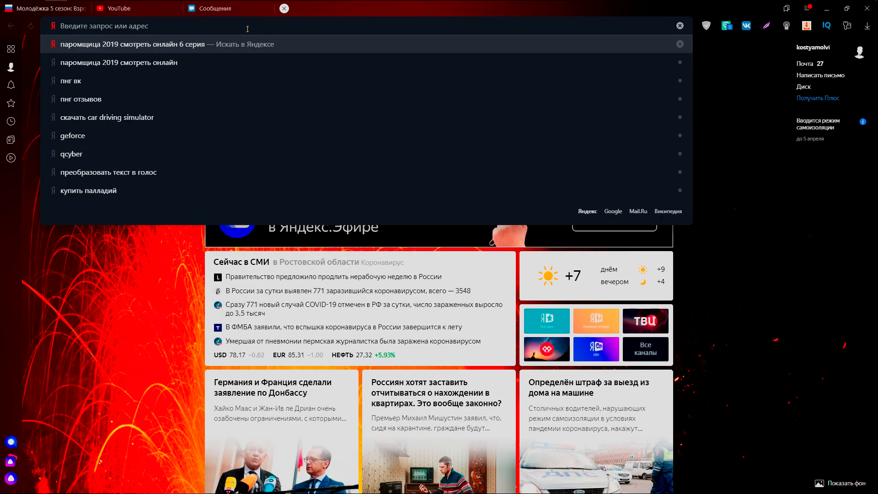
{"action": "type", "text": "у"}
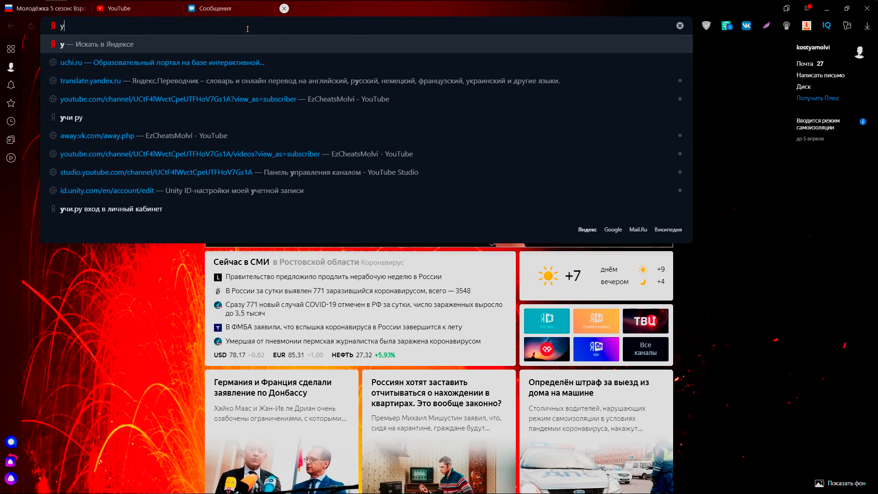
{"action": "key", "text": "BackSpace"}
{"action": "type", "text": "exile"}
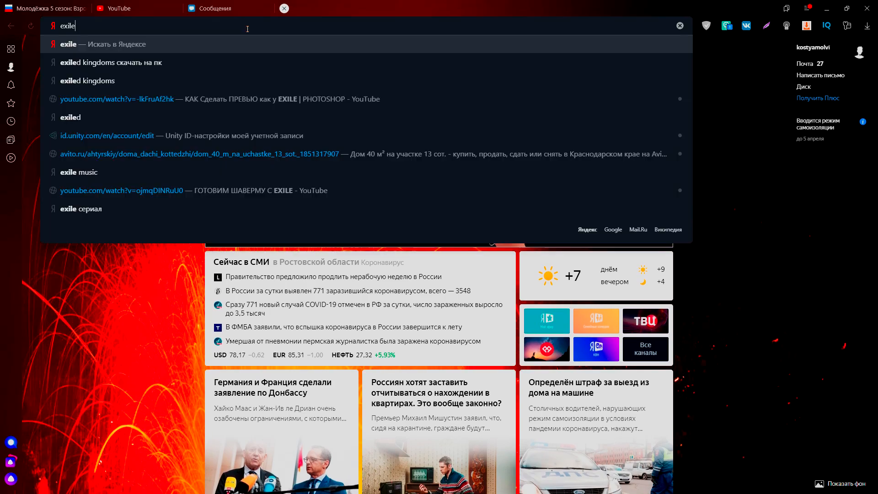
{"action": "type", "text": " p"}
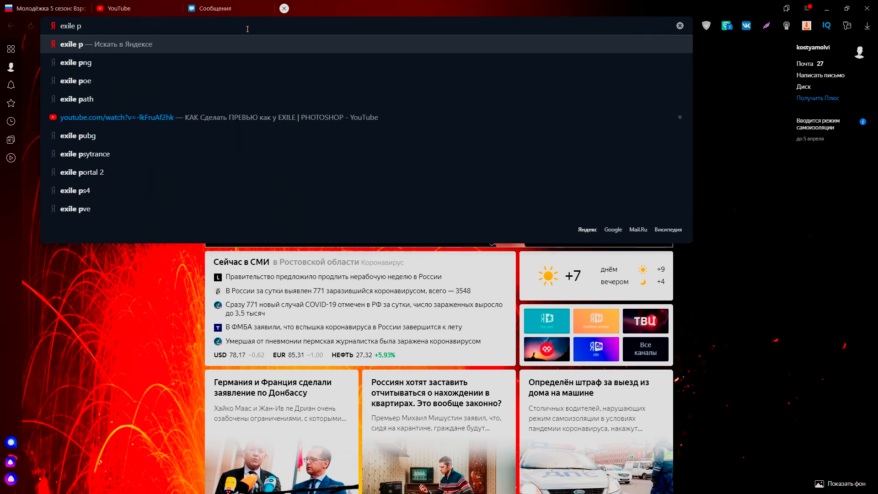
{"action": "type", "text": "ng"}
{"action": "key", "text": "Return"}
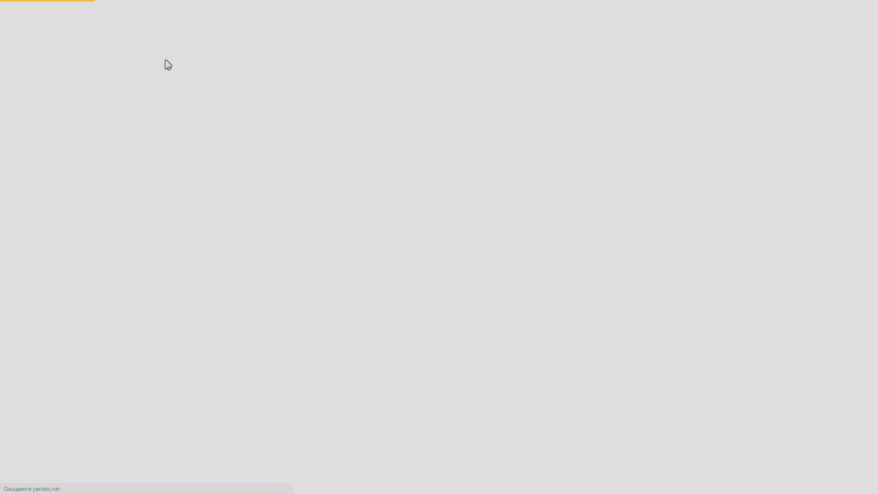
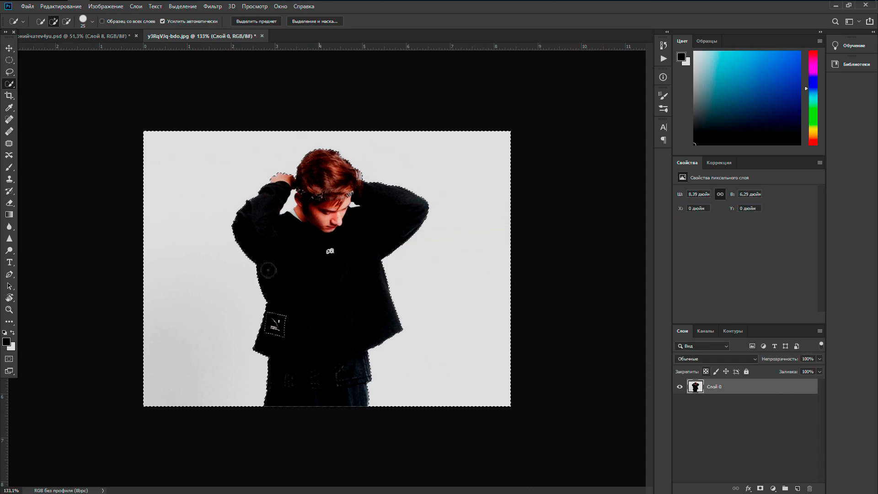
Refine the background selection with a smaller Quick Selection brush, adding the white gaps between arms and head and excluding the shirt collar
{"action": "scroll", "coordinate": [326, 275], "scroll_direction": "up", "scroll_amount": 1}
{"action": "scroll", "coordinate": [273, 199], "scroll_direction": "up", "scroll_amount": 5}
{"action": "right_click", "coordinate": [306, 173], "text": "alt"}
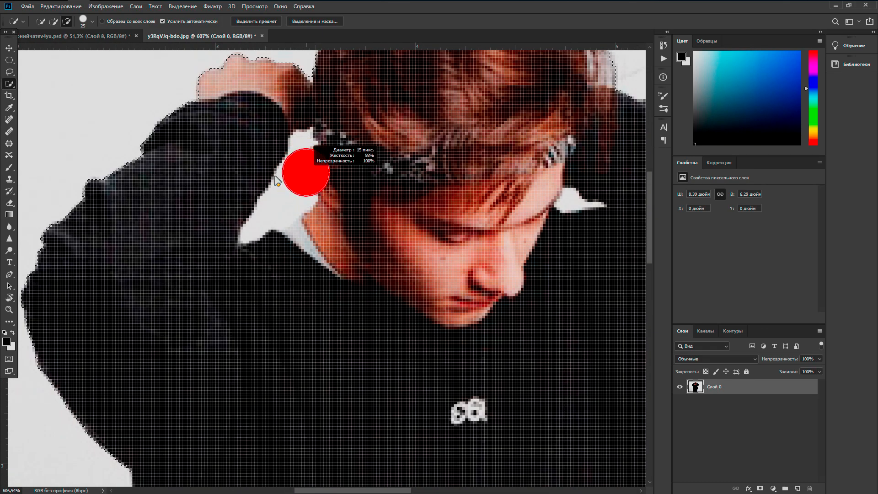
{"action": "left_click_drag", "start_coordinate": [280, 180], "coordinate": [270, 204], "text": "alt"}
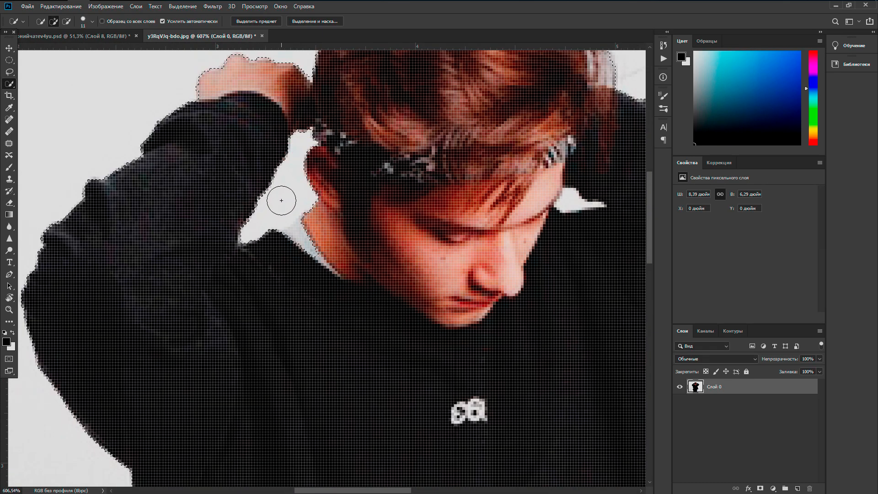
{"action": "scroll", "coordinate": [289, 225], "scroll_direction": "up", "scroll_amount": 5}
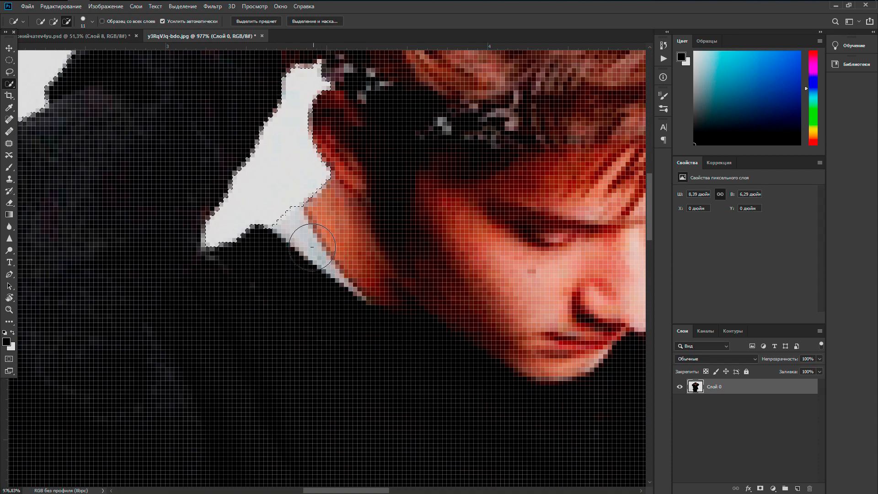
{"action": "left_click_drag", "start_coordinate": [302, 235], "coordinate": [276, 253]}
{"action": "scroll", "coordinate": [276, 253], "scroll_direction": "down", "scroll_amount": 6}
{"action": "scroll", "coordinate": [606, 211], "scroll_direction": "up", "scroll_amount": 7}
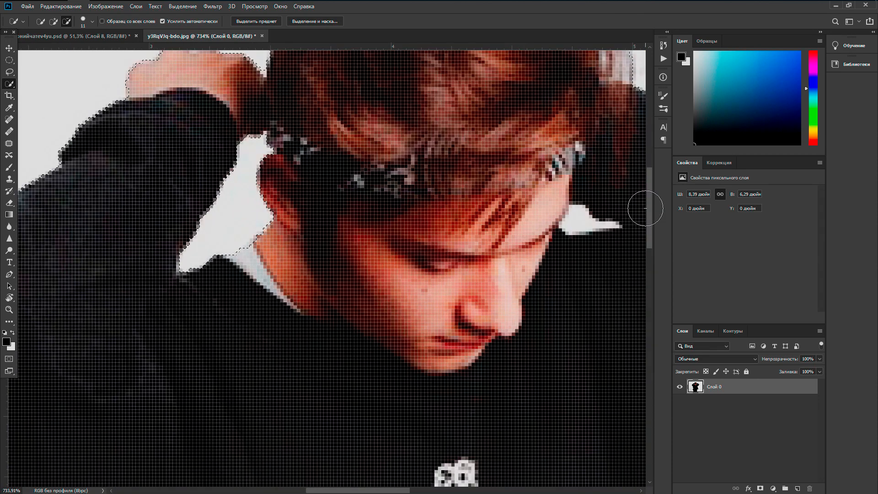
{"action": "scroll", "coordinate": [535, 233], "scroll_direction": "down", "scroll_amount": 3}
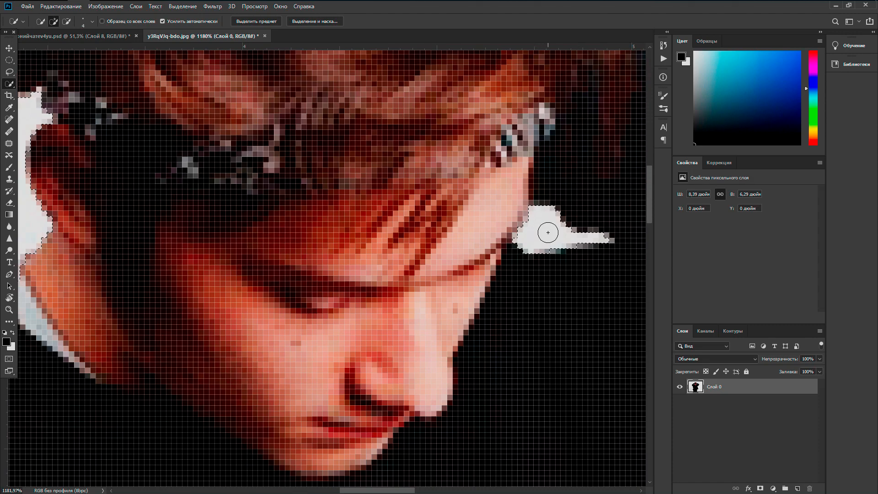
{"action": "scroll", "coordinate": [545, 229], "scroll_direction": "down", "scroll_amount": 9}
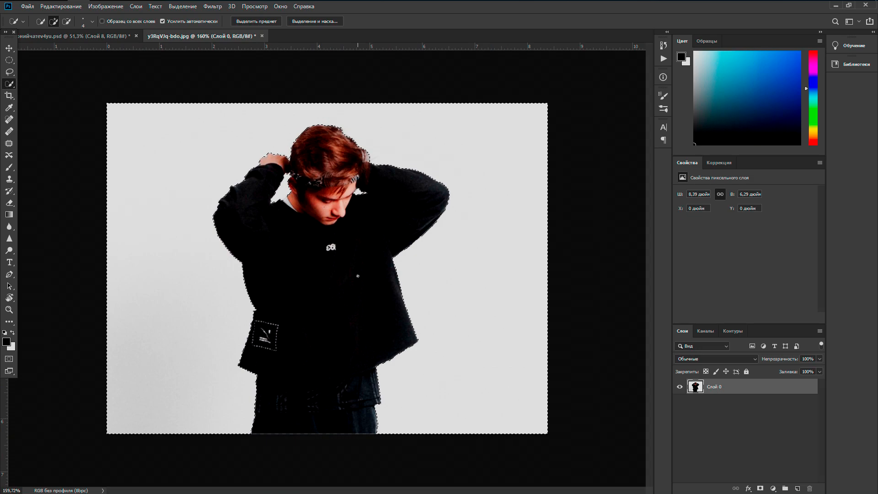
Delete the selected white background around the figure, deselect, and check the cut-out edges
{"action": "key", "text": "Delete"}
{"action": "right_click", "coordinate": [299, 273]}
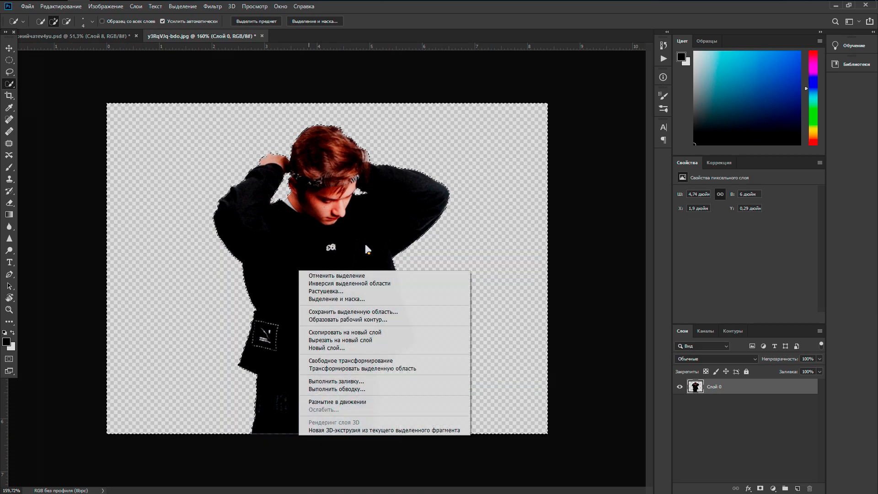
{"action": "left_click", "coordinate": [351, 276]}
{"action": "scroll", "coordinate": [187, 133], "scroll_direction": "up", "scroll_amount": 5}
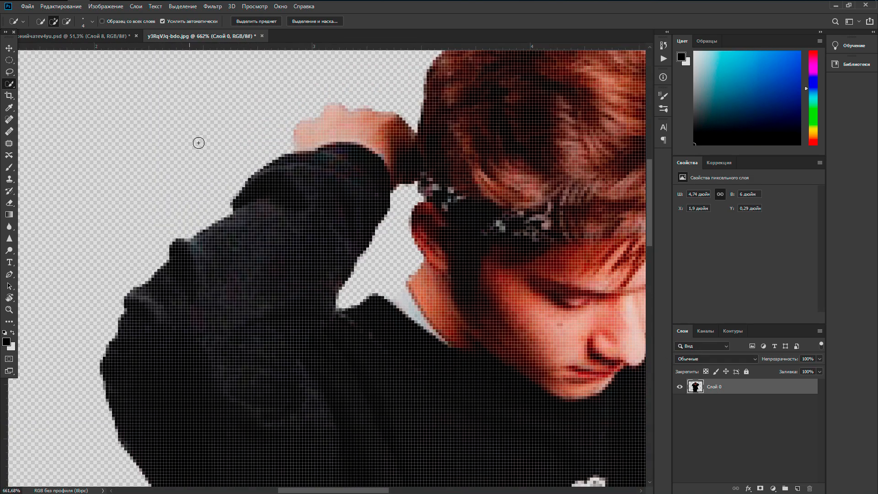
{"action": "scroll", "coordinate": [226, 154], "scroll_direction": "down", "scroll_amount": 1}
{"action": "scroll", "coordinate": [226, 155], "scroll_direction": "down", "scroll_amount": 5}
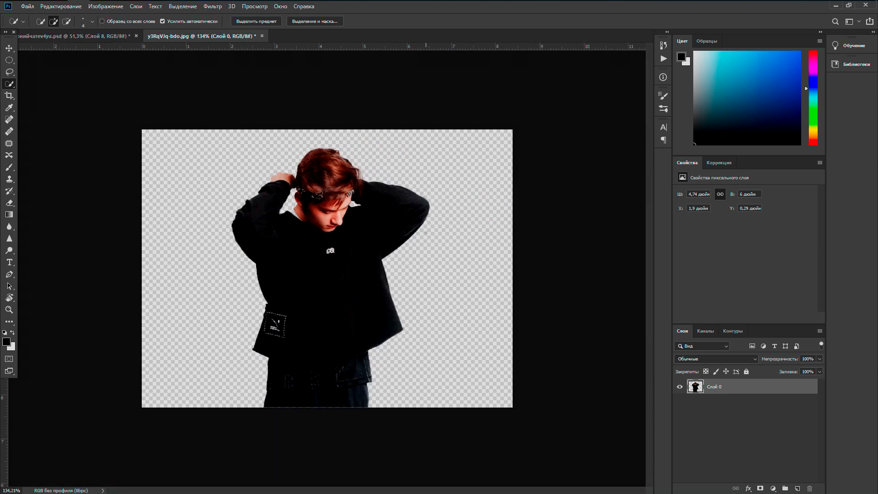
Bring the cut-out figure into the thumbnail document beside the title and flip it horizontally
{"action": "left_click", "coordinate": [9, 48]}
{"action": "left_click_drag", "start_coordinate": [234, 211], "coordinate": [419, 275]}
{"action": "key", "text": "ctrl+t"}
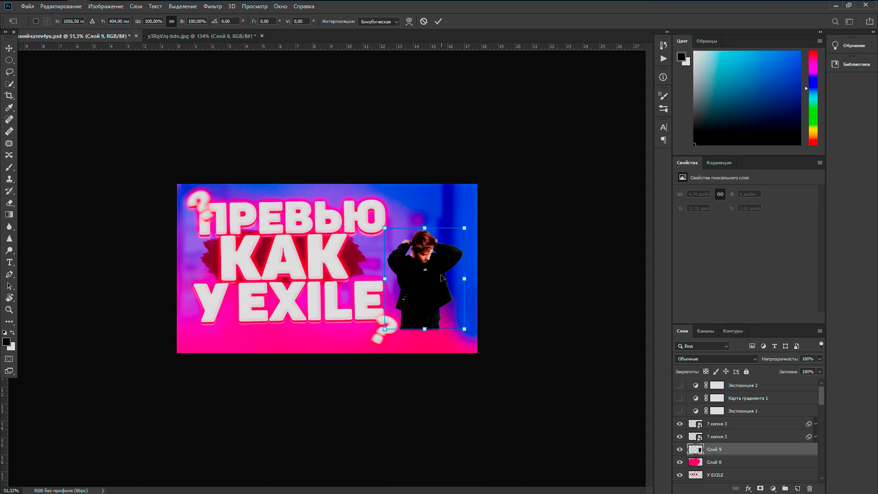
{"action": "right_click", "coordinate": [440, 273]}
{"action": "left_click", "coordinate": [505, 390]}
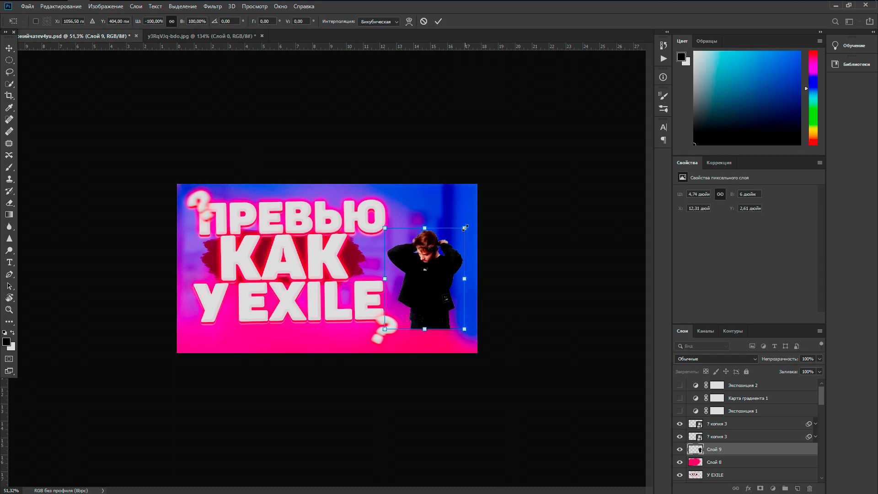
Enlarge the figure to about 179%, tilt it about 7° counter-clockwise, and place it at the thumbnail's edge beside the title
{"action": "left_click_drag", "start_coordinate": [465, 228], "coordinate": [523, 151]}
{"action": "left_click_drag", "start_coordinate": [449, 245], "coordinate": [429, 273]}
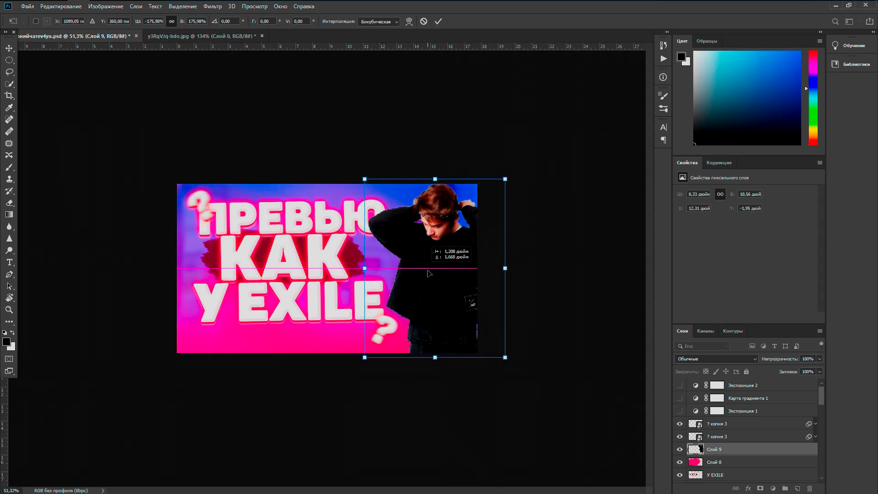
{"action": "left_click_drag", "start_coordinate": [434, 179], "coordinate": [434, 194]}
{"action": "mouse_move", "coordinate": [422, 277]}
{"action": "left_mouse_down"}
{"action": "mouse_move", "coordinate": [427, 254]}
{"action": "mouse_move", "coordinate": [426, 267]}
{"action": "left_mouse_up"}
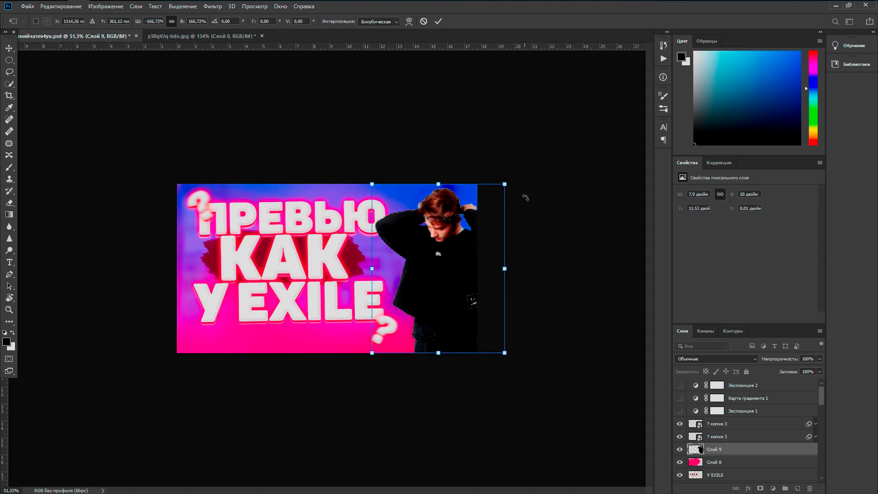
{"action": "left_click_drag", "start_coordinate": [525, 198], "coordinate": [536, 172]}
{"action": "left_click_drag", "start_coordinate": [430, 183], "coordinate": [428, 176]}
{"action": "left_click_drag", "start_coordinate": [417, 275], "coordinate": [427, 299]}
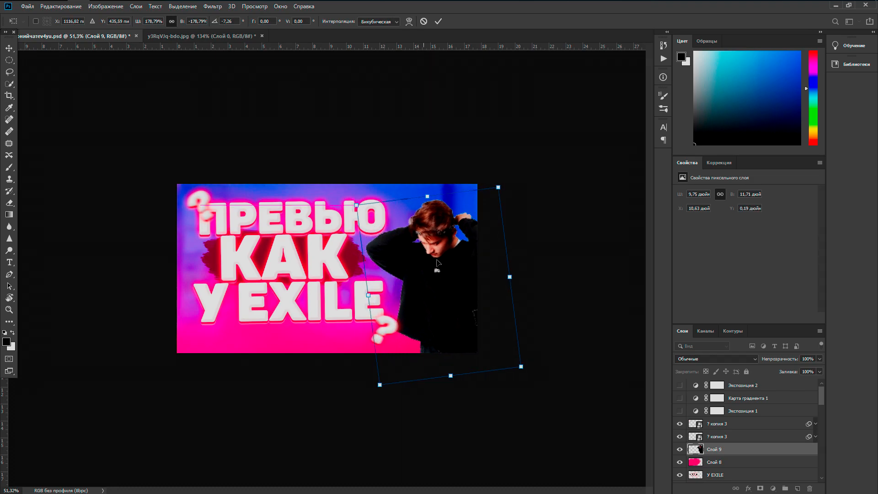
{"action": "left_click", "coordinate": [438, 22]}
Try the red glow style preset on the figure's layer, clear it, and apply the preset with a stroke and three shadows
{"action": "double_click", "coordinate": [767, 450]}
{"action": "left_click", "coordinate": [474, 284]}
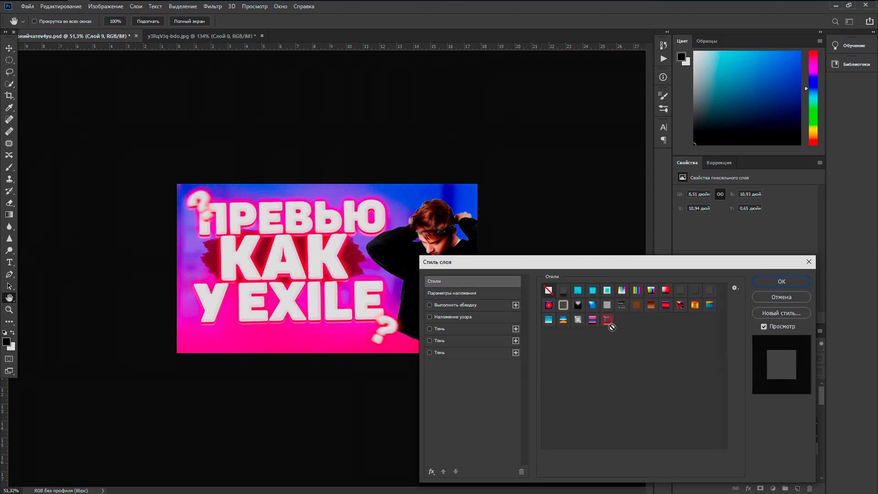
{"action": "left_click", "coordinate": [608, 324]}
{"action": "left_click_drag", "start_coordinate": [545, 264], "coordinate": [651, 240]}
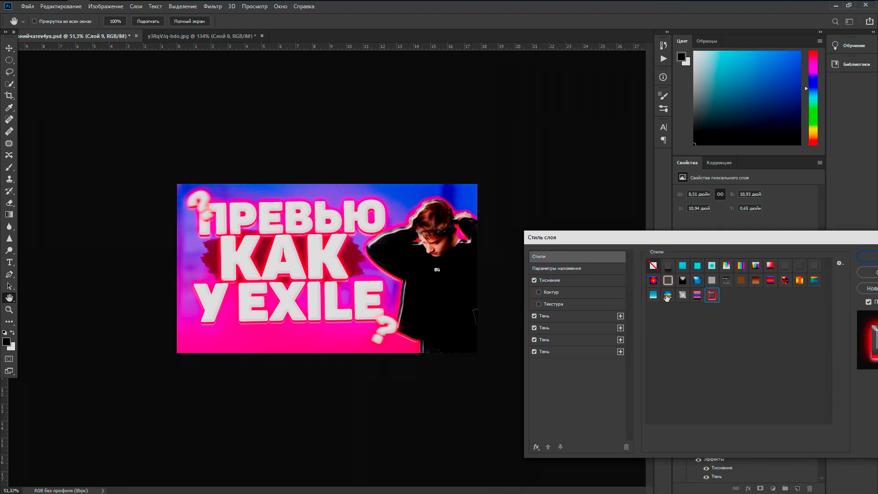
{"action": "left_click", "coordinate": [655, 266]}
{"action": "left_click", "coordinate": [668, 266]}
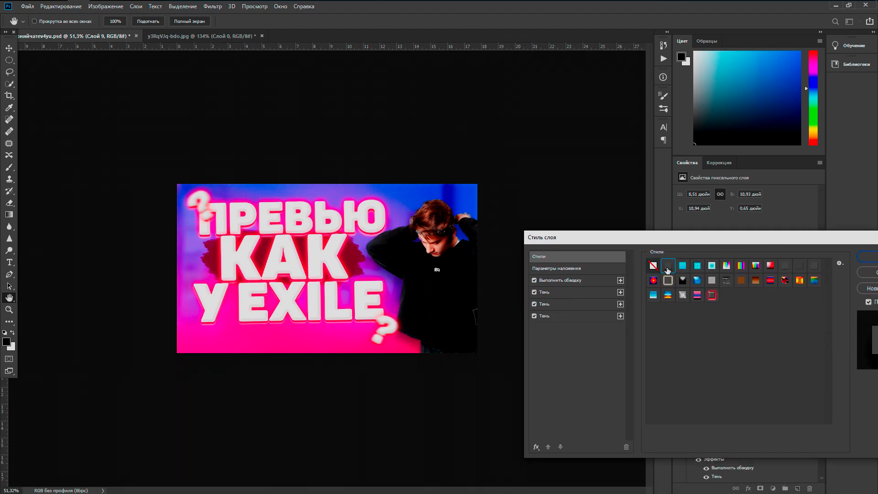
Review the blending options and the list of available effects, and accept the figure's layer style
{"action": "left_click", "coordinate": [558, 270]}
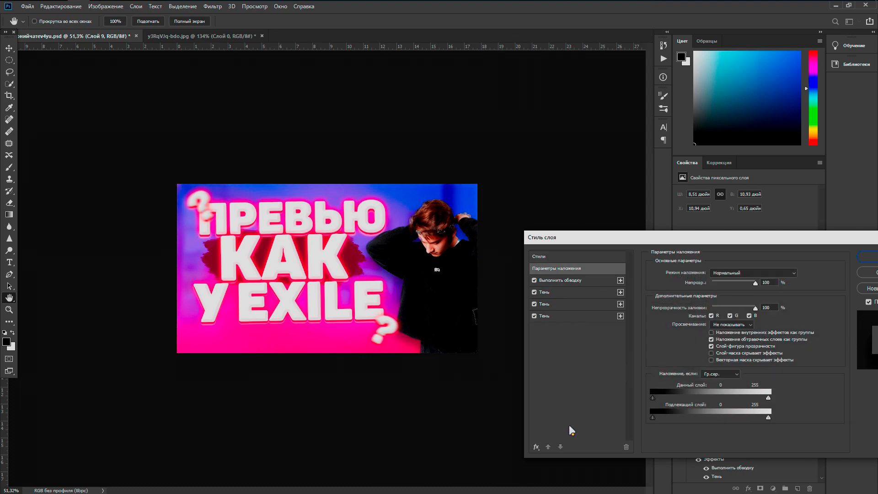
{"action": "left_click", "coordinate": [536, 446]}
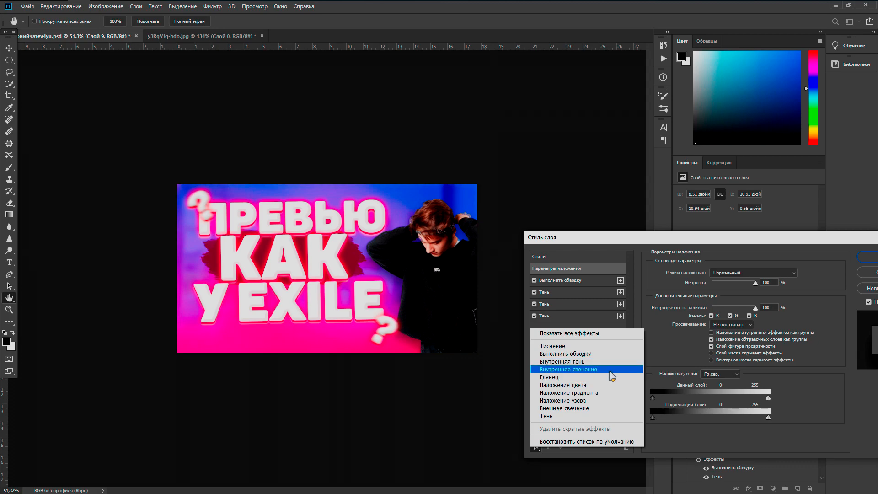
{"action": "left_click", "coordinate": [564, 326]}
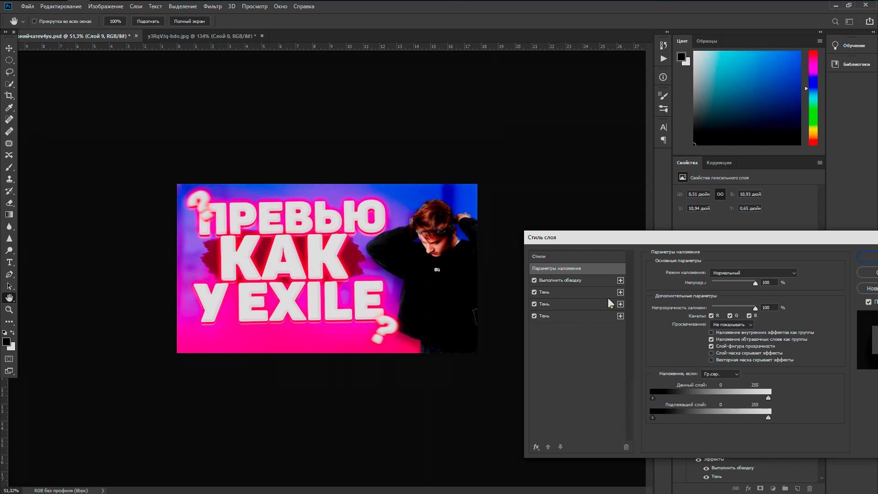
{"action": "left_click_drag", "start_coordinate": [629, 238], "coordinate": [581, 277]}
{"action": "left_click", "coordinate": [620, 296]}
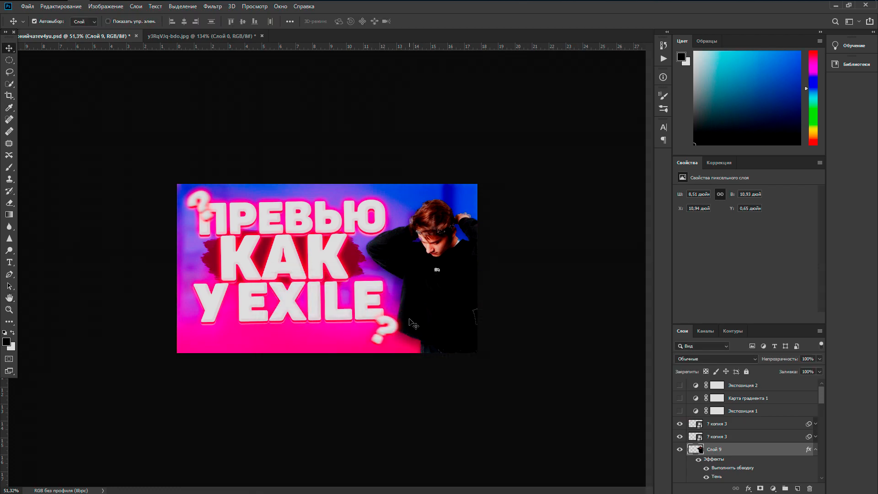
Add a new layer above the figure, fill it with bright pink sampled from the artwork, and clip it to the figure's layer
{"action": "left_click", "coordinate": [797, 489]}
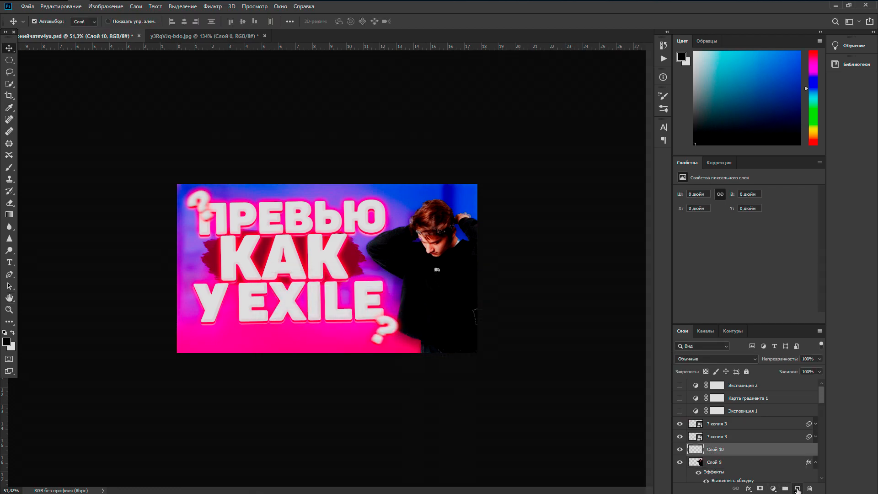
{"action": "left_click", "coordinate": [9, 343]}
{"action": "left_click", "coordinate": [277, 333]}
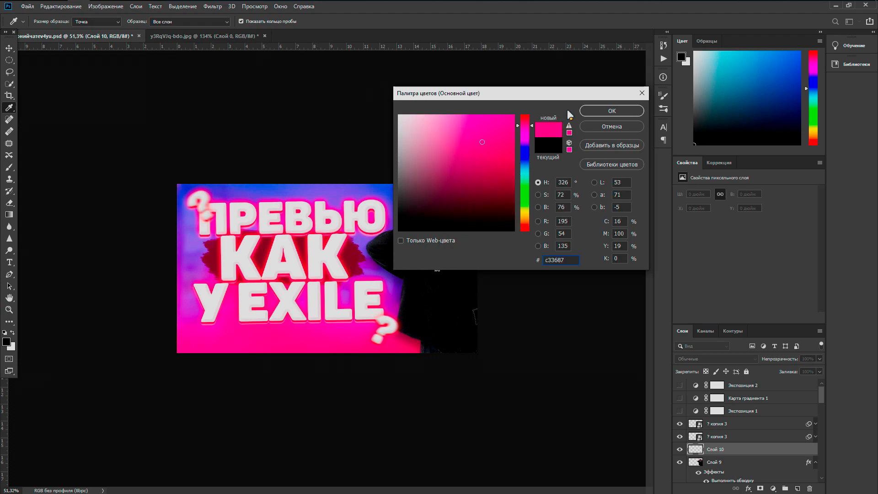
{"action": "left_click", "coordinate": [623, 111]}
{"action": "key", "text": "g"}
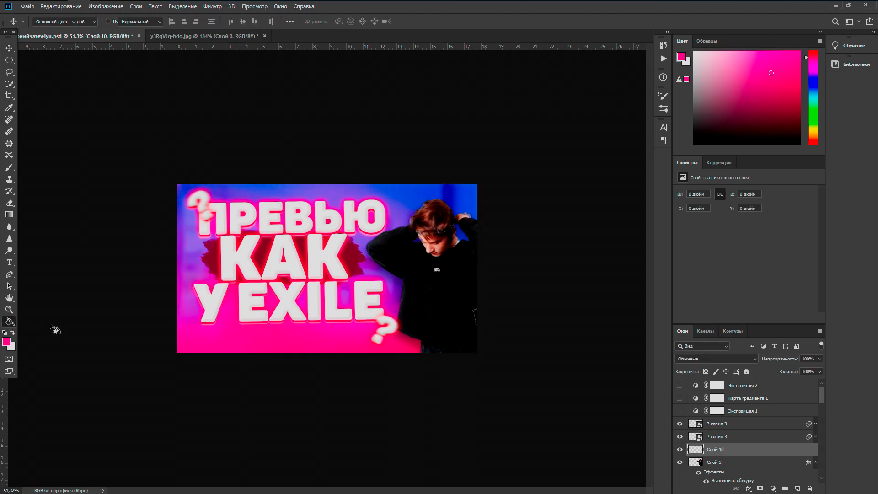
{"action": "left_click", "coordinate": [456, 317]}
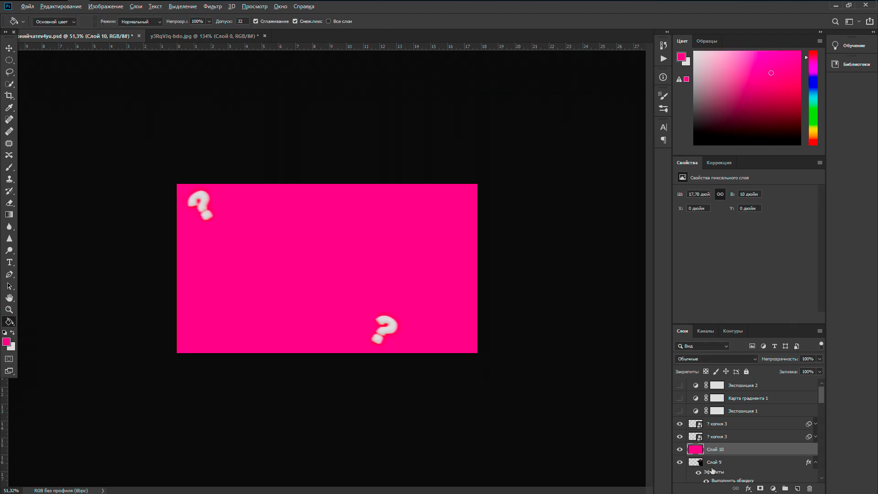
{"action": "left_click", "coordinate": [695, 455], "text": "alt"}
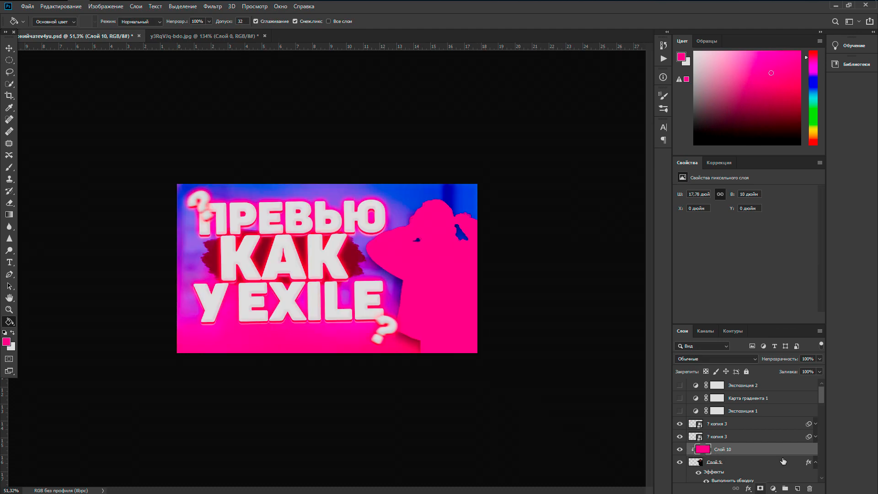
Try the Осветление основы blend mode with about 53% opacity on the clipped pink layer
{"action": "left_click_drag", "start_coordinate": [818, 359], "coordinate": [843, 371]}
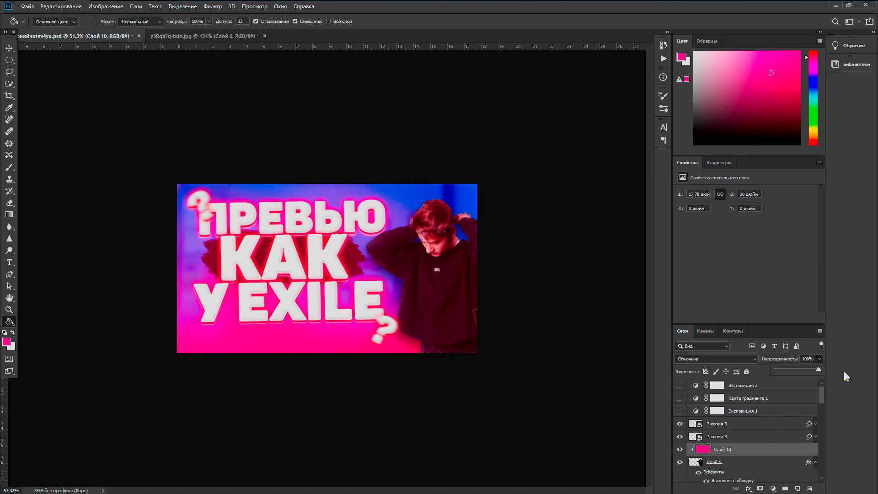
{"action": "left_click", "coordinate": [712, 359]}
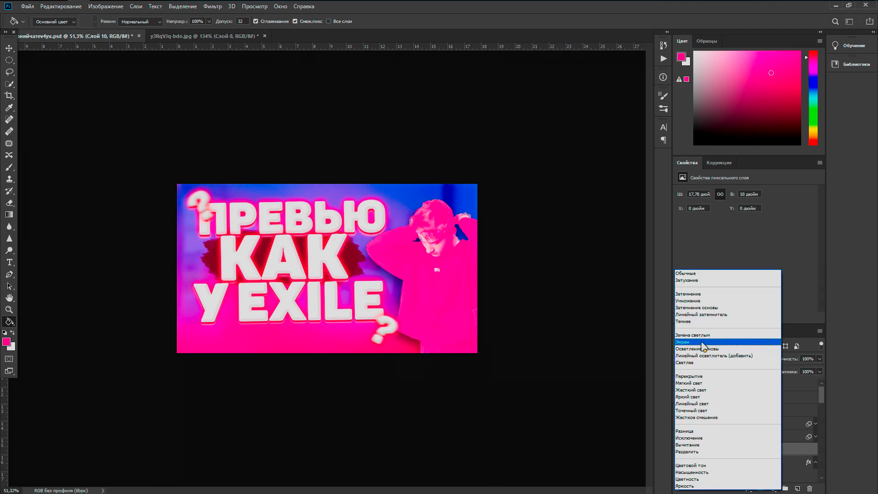
{"action": "left_click", "coordinate": [703, 349]}
{"action": "left_click", "coordinate": [820, 359]}
{"action": "left_click_drag", "start_coordinate": [794, 372], "coordinate": [796, 371]}
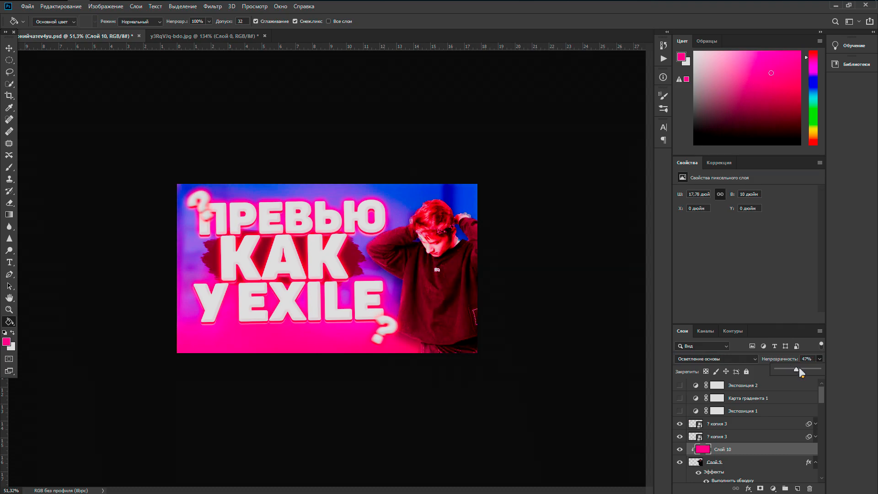
Try merging the clipped pink layer with the figure's layer, and undo the merge
{"action": "left_click", "coordinate": [730, 463], "text": "shift"}
{"action": "key", "text": "ctrl+e"}
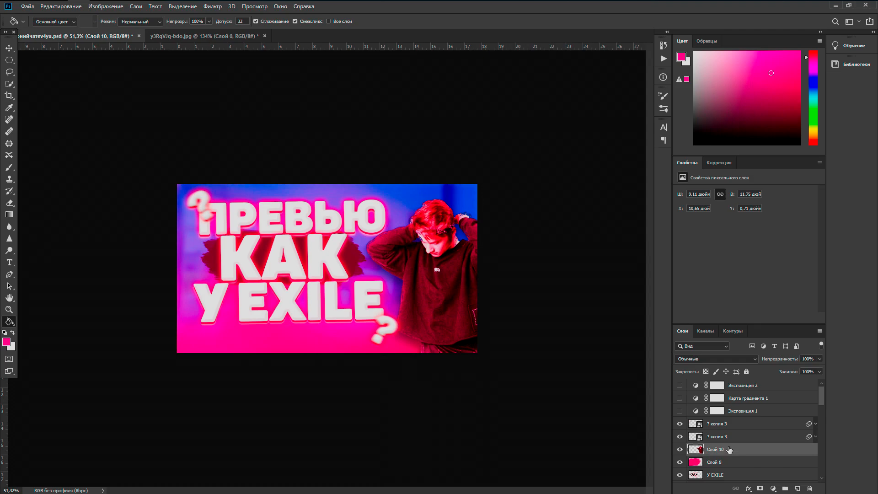
{"action": "key", "text": "ctrl+z"}
Try erasing the pink overlay over the figure's hair and along the sleeve, and undo the eraser strokes
{"action": "scroll", "coordinate": [421, 226], "scroll_direction": "up", "scroll_amount": 5}
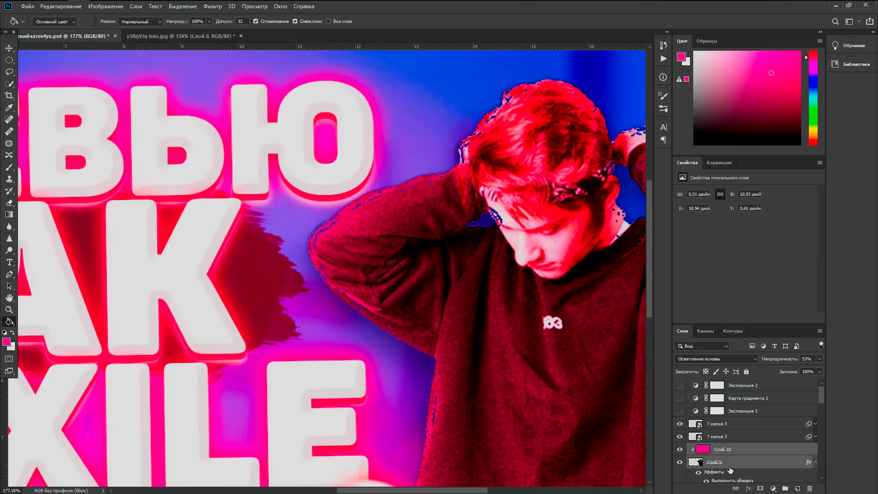
{"action": "left_click", "coordinate": [735, 451]}
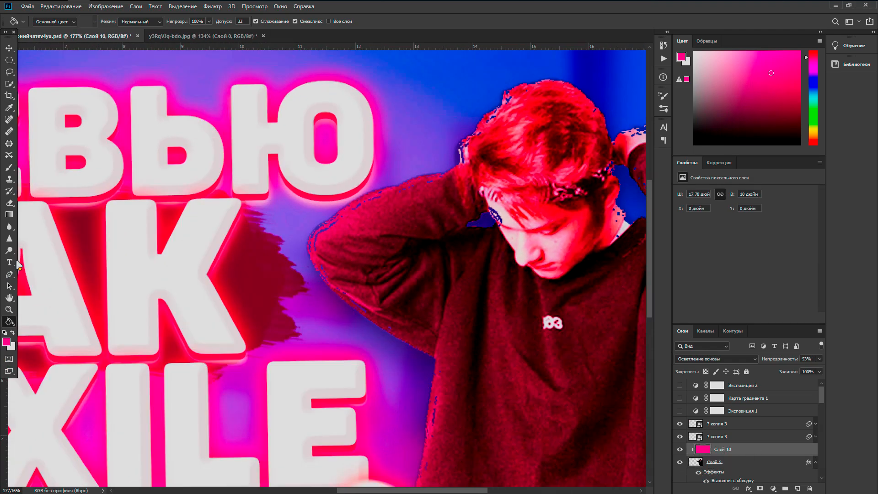
{"action": "left_click", "coordinate": [9, 202]}
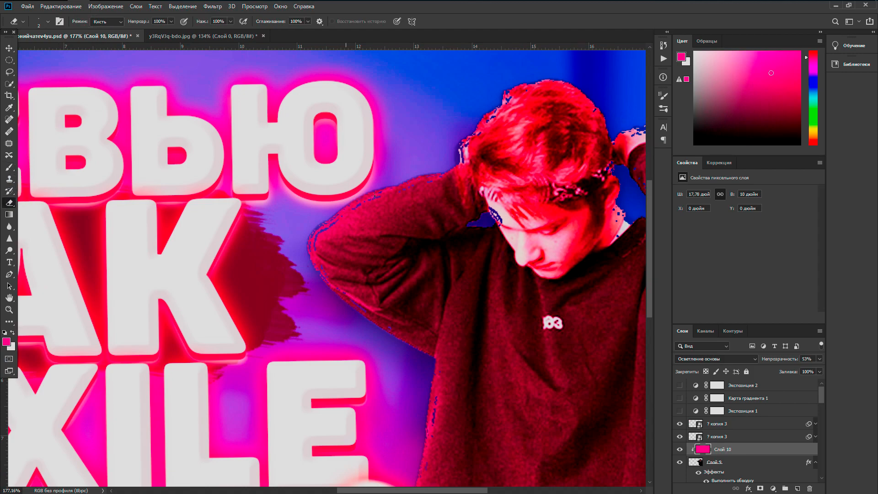
{"action": "left_click", "coordinate": [484, 154]}
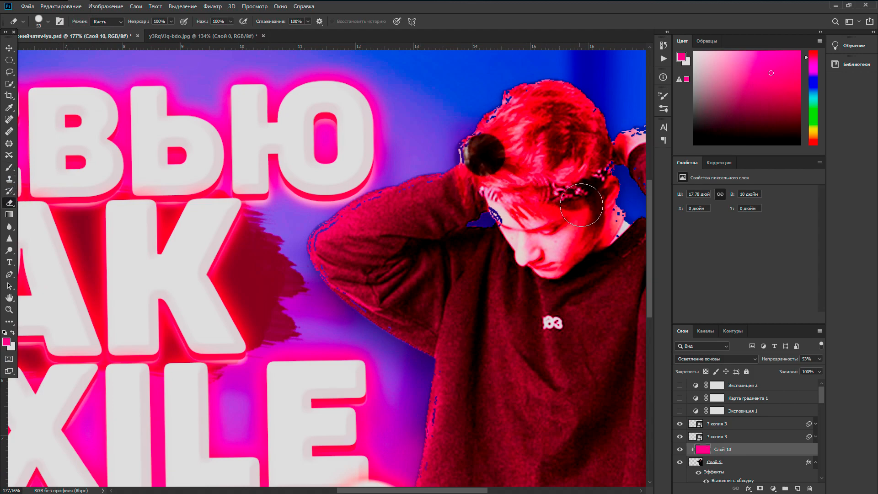
{"action": "left_click_drag", "start_coordinate": [413, 169], "coordinate": [399, 169]}
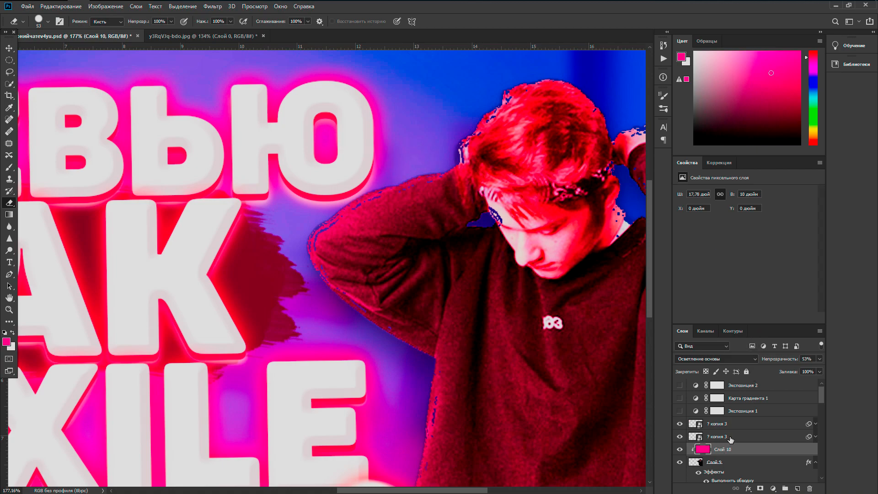
{"action": "key", "text": "ctrl+0"}
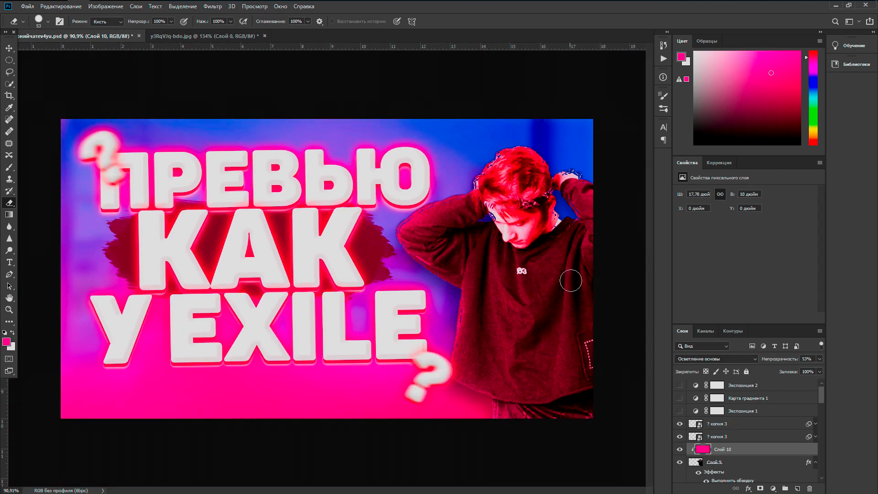
Try the eraser on the figure's own layer, and undo back to the fully opaque pink overlay in normal blending
{"action": "left_click", "coordinate": [723, 462]}
{"action": "scroll", "coordinate": [498, 179], "scroll_direction": "up", "scroll_amount": 4}
{"action": "left_click", "coordinate": [498, 196]}
{"action": "key", "text": "ctrl+z"}
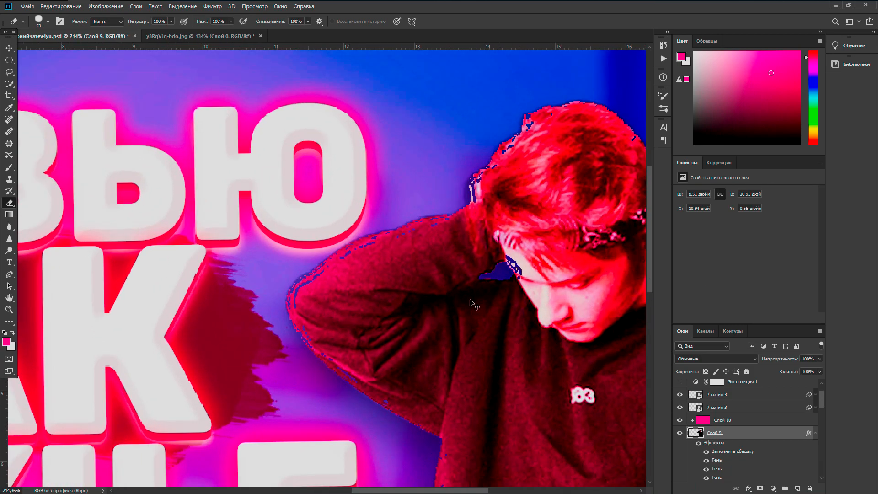
{"action": "key", "text": "ctrl+z"}
{"action": "key", "text": "ctrl+z"}
{"action": "key", "text": "ctrl+z"}
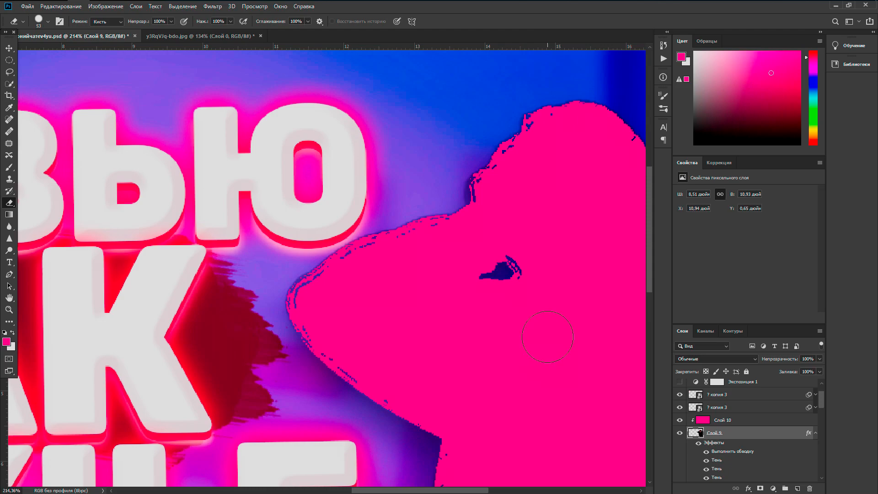
{"action": "scroll", "coordinate": [548, 337], "scroll_direction": "down", "scroll_amount": 5}
{"action": "scroll", "coordinate": [418, 220], "scroll_direction": "up", "scroll_amount": 2}
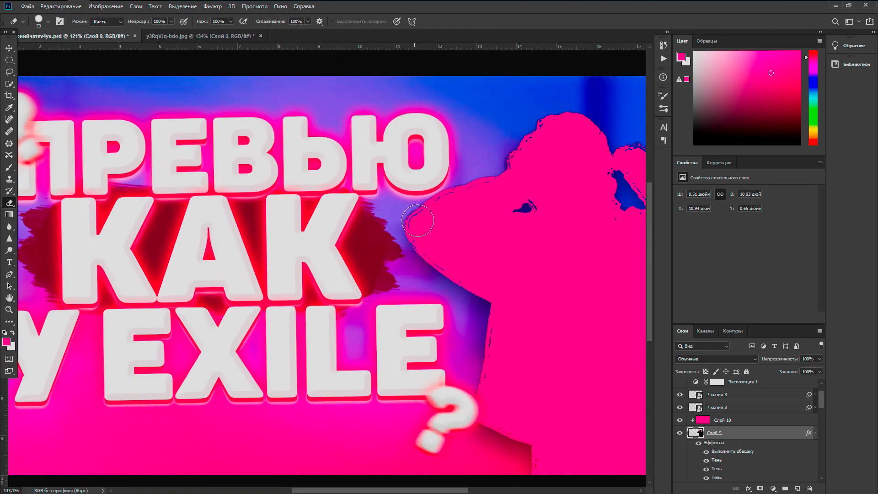
{"action": "scroll", "coordinate": [418, 221], "scroll_direction": "up", "scroll_amount": 3}
Try erasing spots of the clipped pink layer over the figure's arm with a round tip, and undo the erasing
{"action": "left_click", "coordinate": [727, 417]}
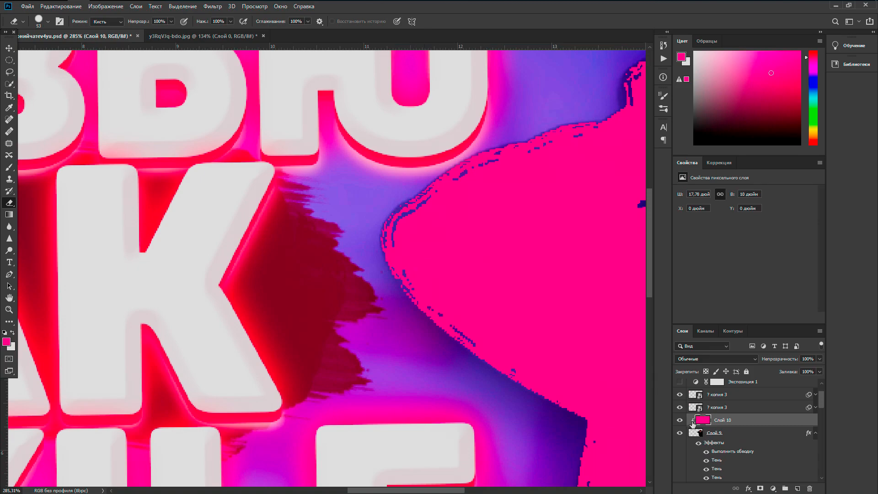
{"action": "right_click", "coordinate": [693, 424]}
{"action": "left_click", "coordinate": [736, 423]}
{"action": "left_click", "coordinate": [9, 168]}
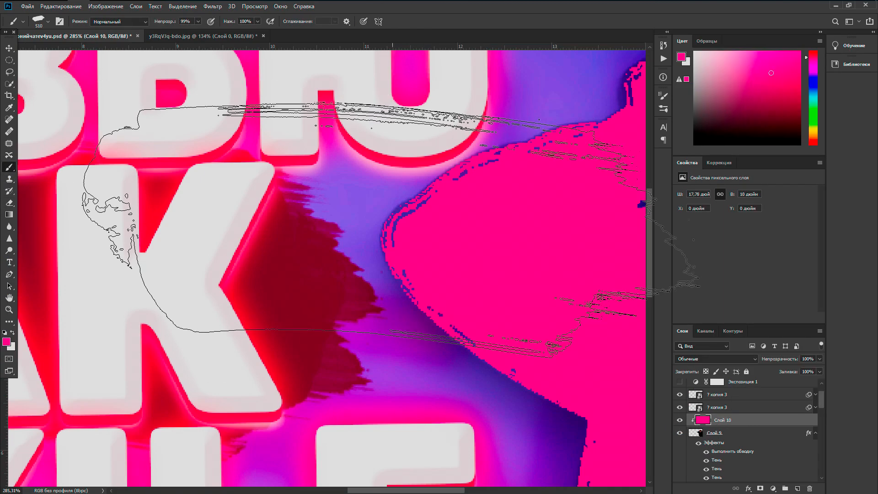
{"action": "left_click", "coordinate": [48, 21]}
{"action": "left_click", "coordinate": [20, 90]}
{"action": "key", "text": "e"}
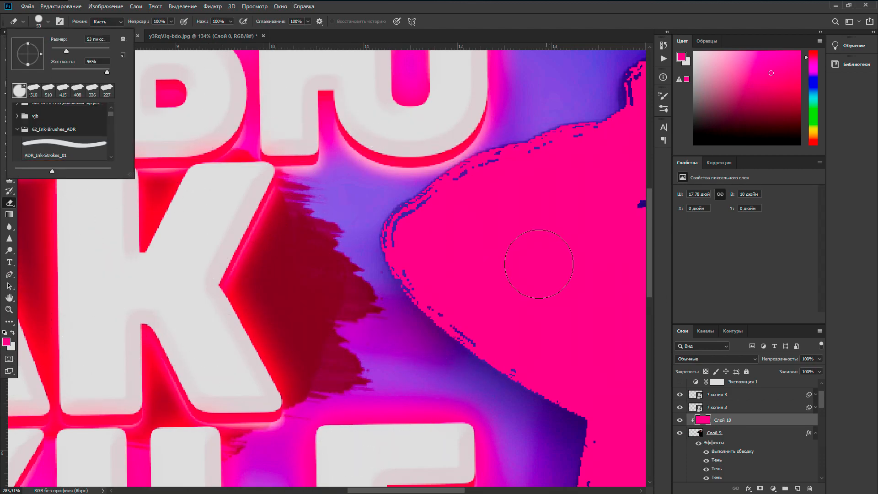
{"action": "left_click", "coordinate": [527, 260]}
{"action": "left_click", "coordinate": [529, 268]}
{"action": "left_click", "coordinate": [442, 195]}
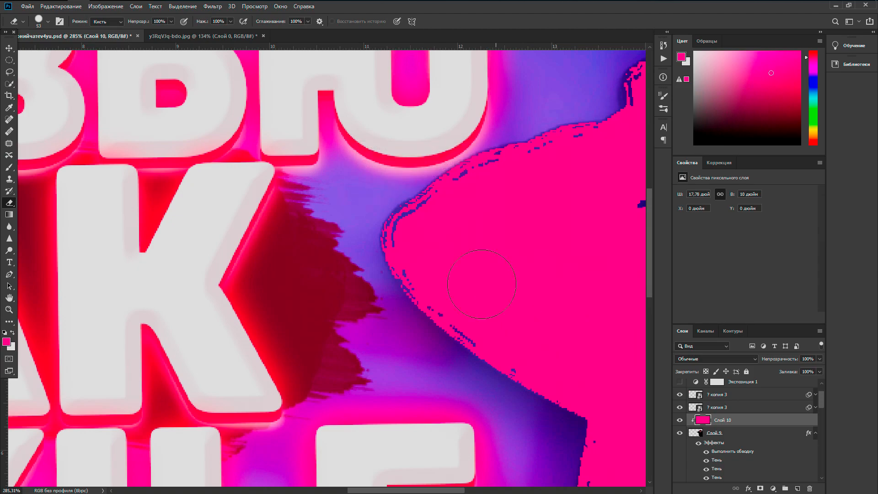
{"action": "left_click", "coordinate": [419, 233]}
{"action": "key", "text": "ctrl+z"}
Try one more round eraser dab on the pink overlay at the figure's elbow, and undo it
{"action": "left_click", "coordinate": [10, 84]}
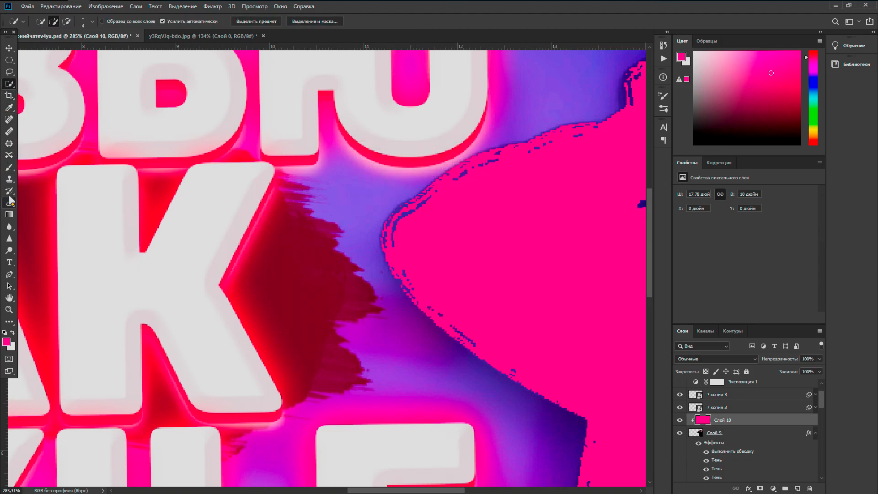
{"action": "left_click", "coordinate": [9, 169]}
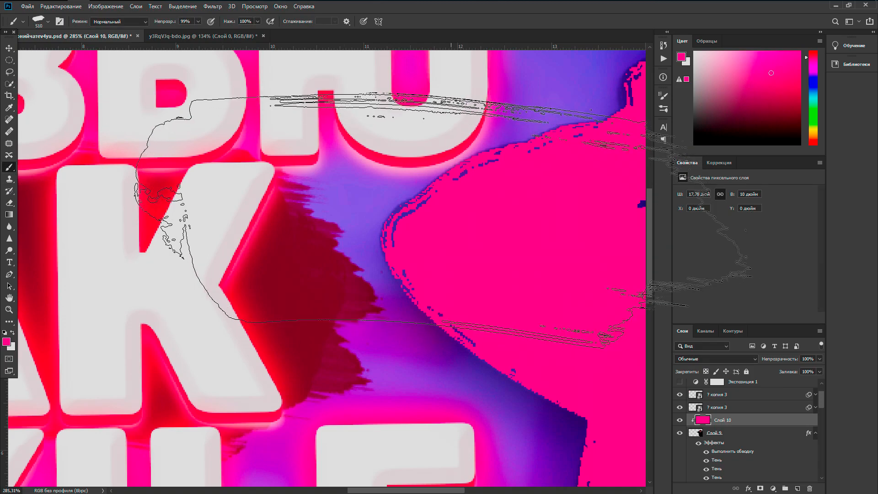
{"action": "left_click", "coordinate": [49, 21]}
{"action": "key", "text": "e"}
{"action": "left_click", "coordinate": [423, 238]}
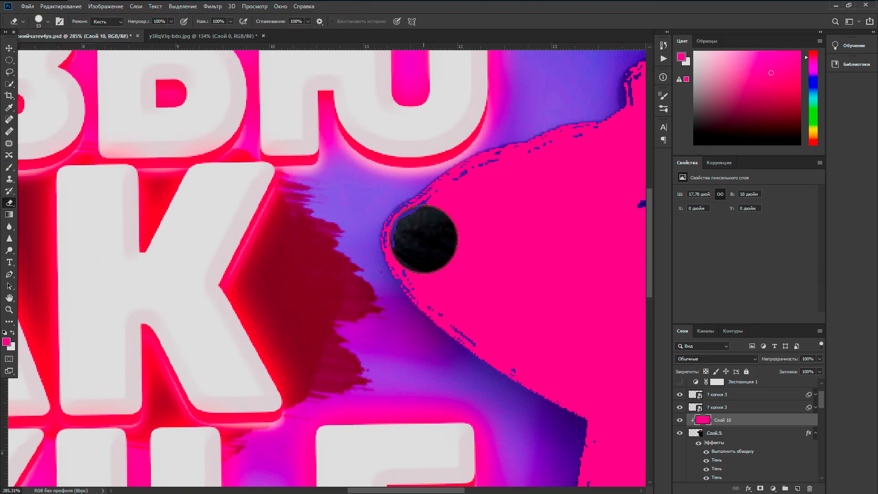
{"action": "key", "text": "ctrl+z"}
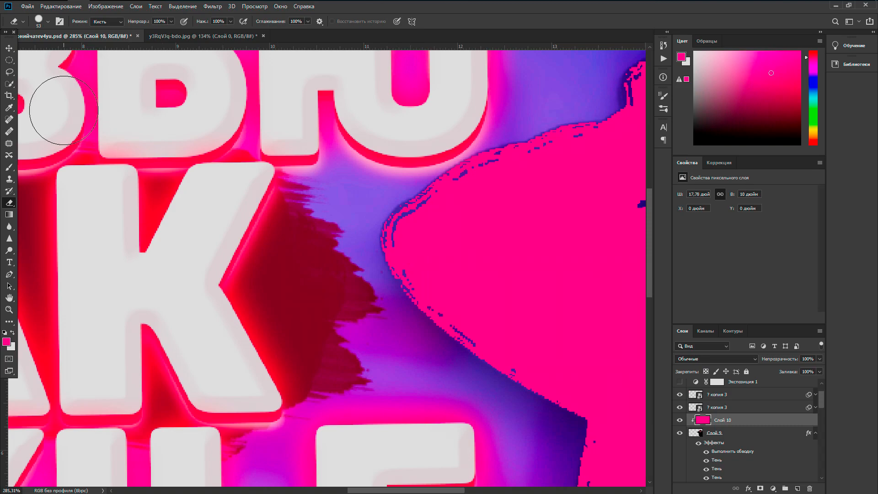
Paint over the figure's raised arm in pink with the Brush tool on a new layer above the clipped pink layer
{"action": "left_click", "coordinate": [10, 85]}
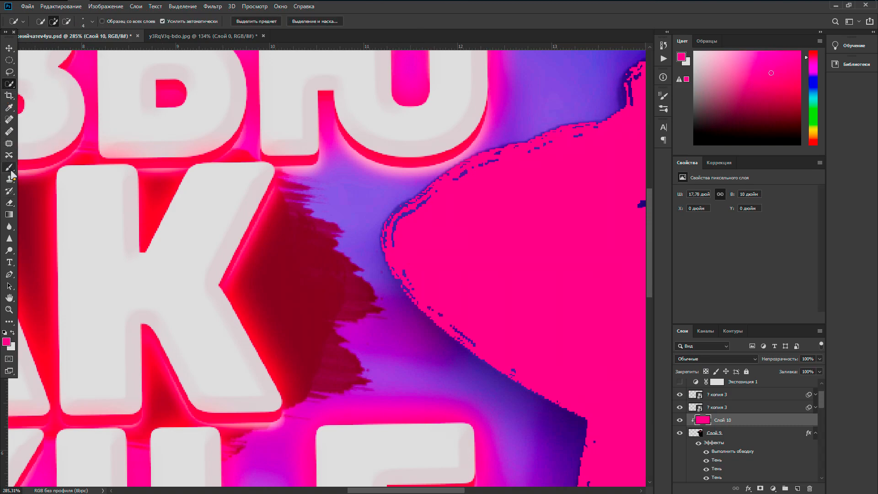
{"action": "left_click", "coordinate": [9, 167]}
{"action": "left_click", "coordinate": [797, 489]}
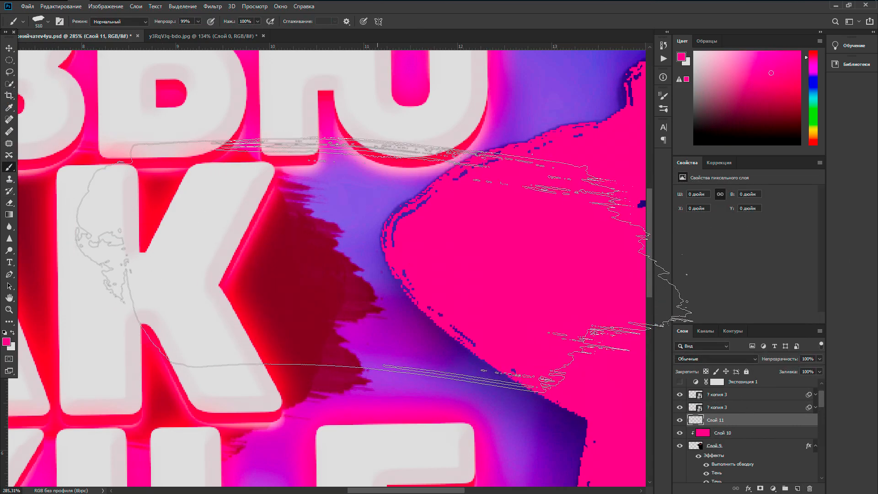
{"action": "mouse_move", "coordinate": [486, 235]}
{"action": "left_mouse_down"}
{"action": "mouse_move", "coordinate": [504, 238]}
{"action": "mouse_move", "coordinate": [572, 197]}
{"action": "mouse_move", "coordinate": [548, 228]}
{"action": "mouse_move", "coordinate": [529, 288]}
{"action": "mouse_move", "coordinate": [495, 268]}
{"action": "mouse_move", "coordinate": [506, 280]}
{"action": "left_mouse_up"}
Set the clipped pink layer's blend mode to Осветление основы
{"action": "scroll", "coordinate": [505, 281], "scroll_direction": "down", "scroll_amount": 5}
{"action": "left_click", "coordinate": [725, 436]}
{"action": "left_click", "coordinate": [716, 359]}
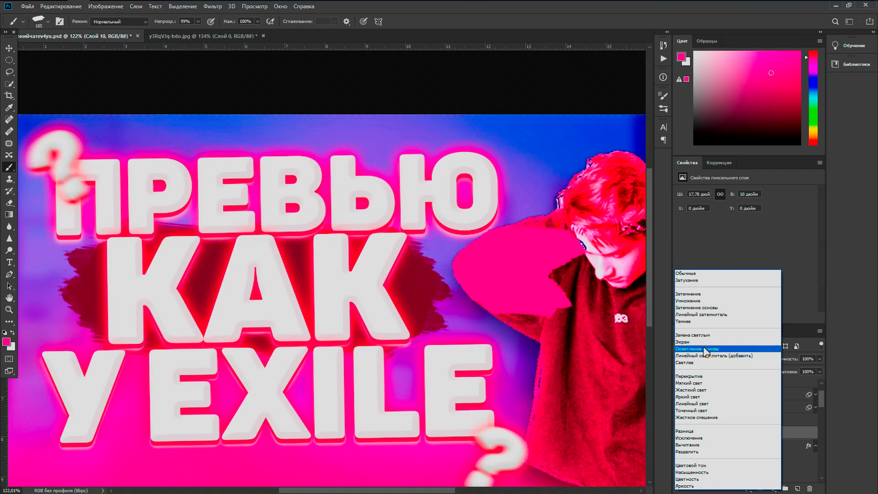
{"action": "left_click", "coordinate": [706, 349]}
Try blend modes such as Линейный осветлитель (добавить) on the painted arm layer, and cancel the choice
{"action": "scroll", "coordinate": [719, 438], "scroll_direction": "up", "scroll_amount": 2}
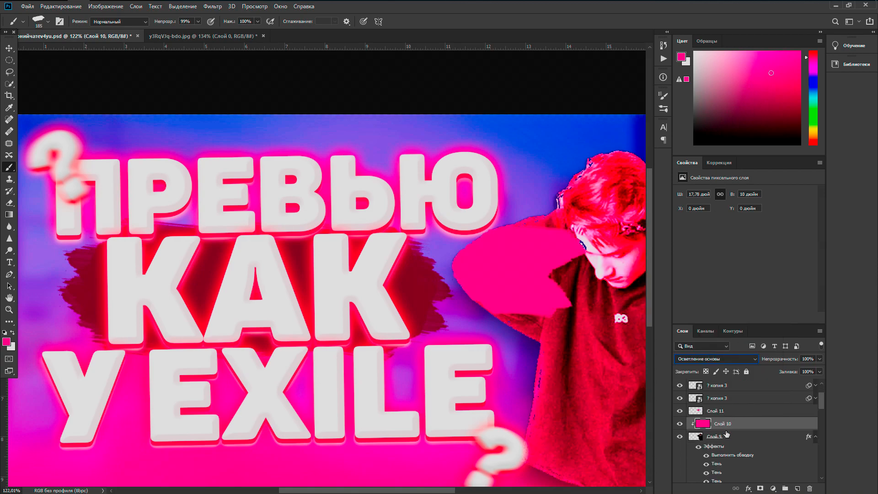
{"action": "left_click", "coordinate": [722, 448]}
{"action": "left_click", "coordinate": [725, 359]}
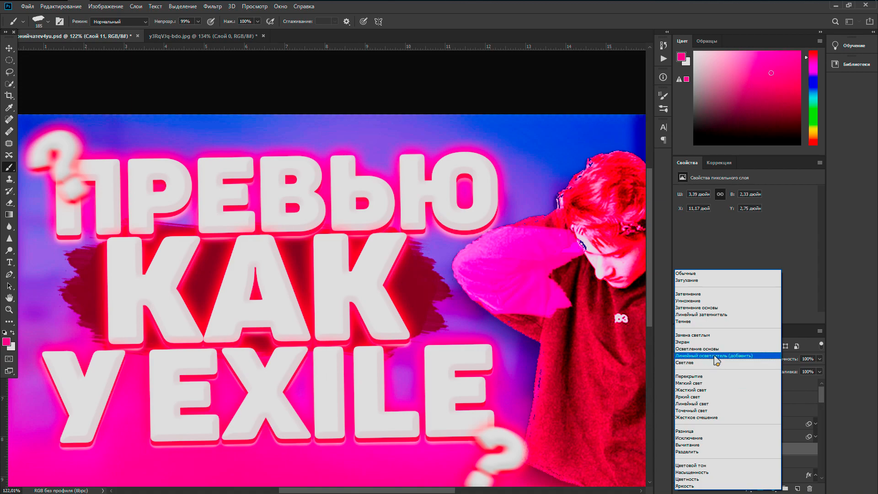
{"action": "key", "text": "Escape"}
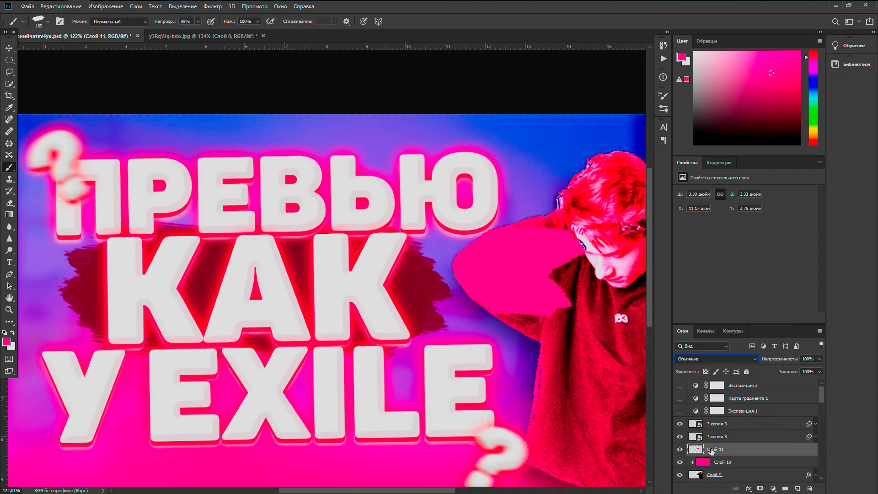
Select the painted arm, pink overlay and figure layers together, open their layer options, and reselect only the pink overlay
{"action": "left_click", "coordinate": [729, 467], "text": "ctrl"}
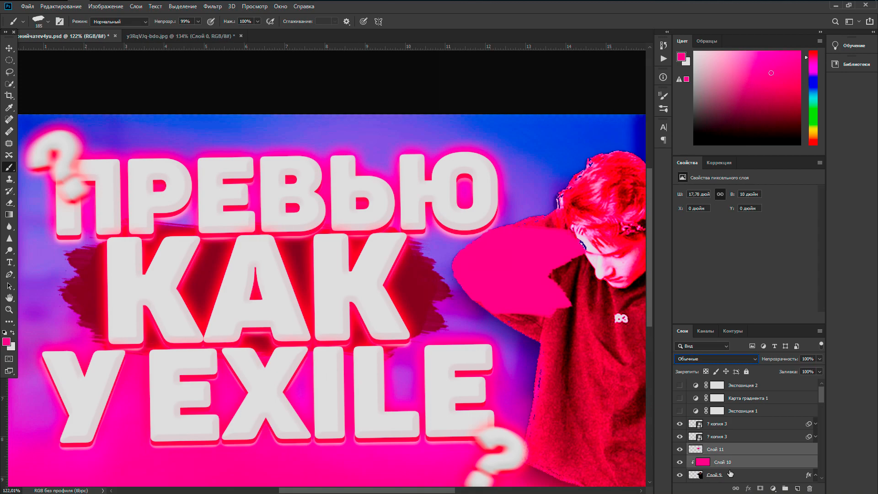
{"action": "left_click", "coordinate": [728, 478], "text": "ctrl"}
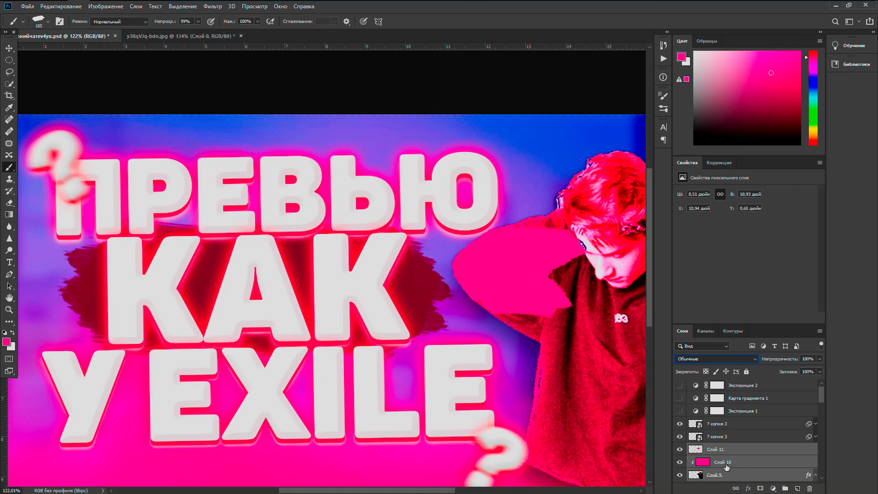
{"action": "scroll", "coordinate": [727, 466], "scroll_direction": "down", "scroll_amount": 1}
{"action": "right_click", "coordinate": [722, 414]}
{"action": "left_click", "coordinate": [724, 426]}
{"action": "left_click", "coordinate": [726, 427]}
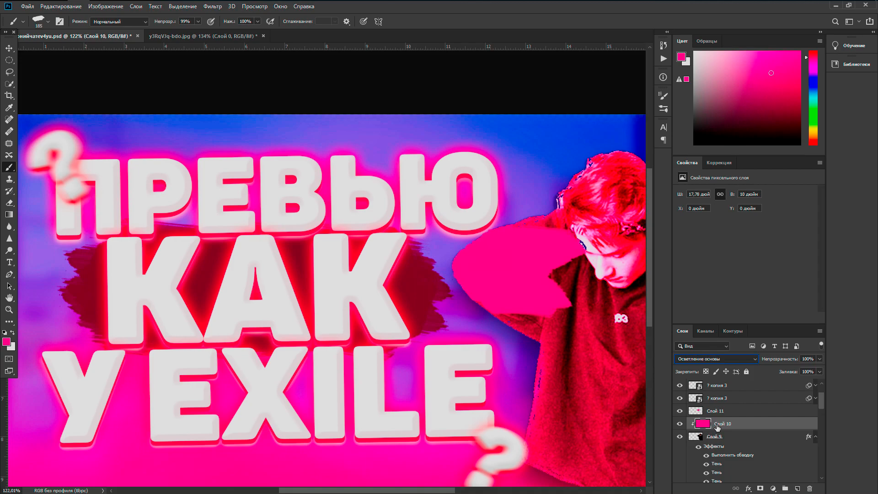
Delete the painted arm layer, Слой 11, from the thumbnail document
{"action": "scroll", "coordinate": [739, 403], "scroll_direction": "up", "scroll_amount": 1}
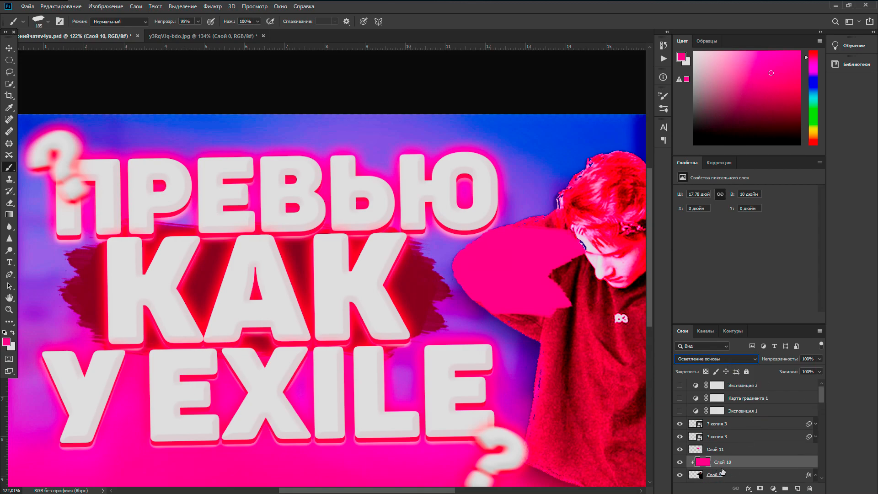
{"action": "left_click", "coordinate": [711, 452]}
{"action": "left_click", "coordinate": [722, 361]}
{"action": "left_click", "coordinate": [865, 370]}
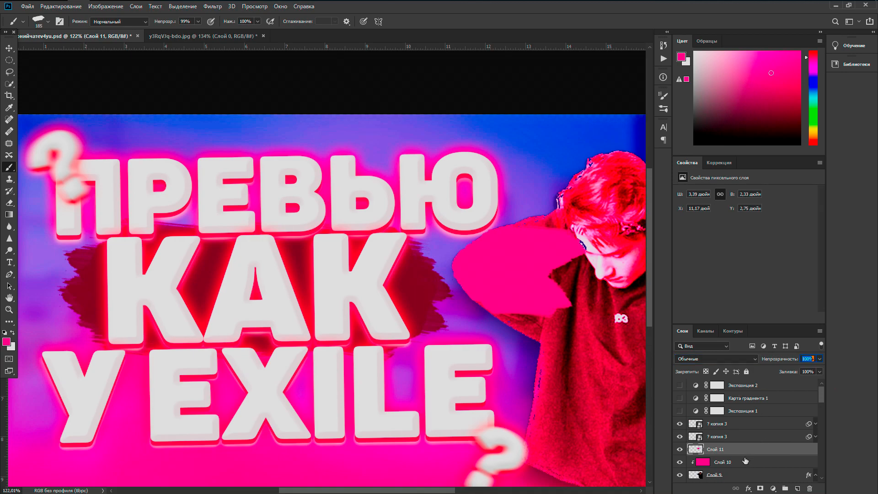
{"action": "left_click", "coordinate": [708, 440]}
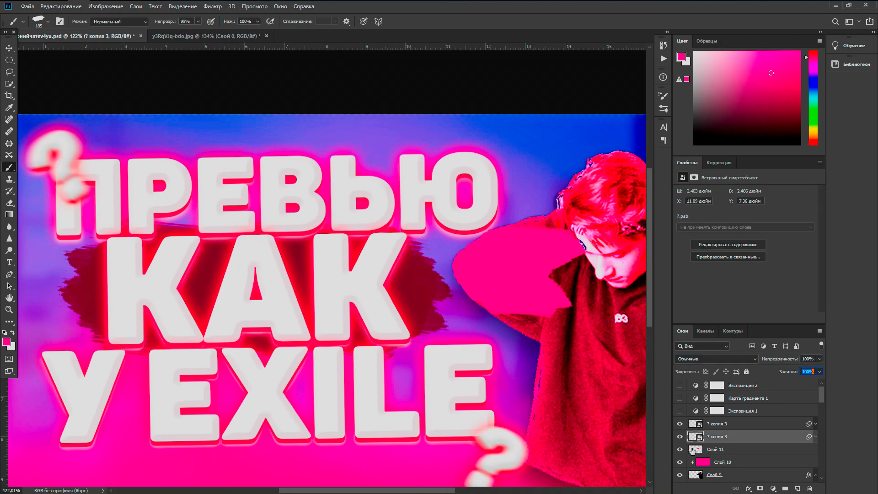
{"action": "right_click", "coordinate": [693, 450]}
{"action": "left_click", "coordinate": [739, 457]}
{"action": "right_click", "coordinate": [739, 457]}
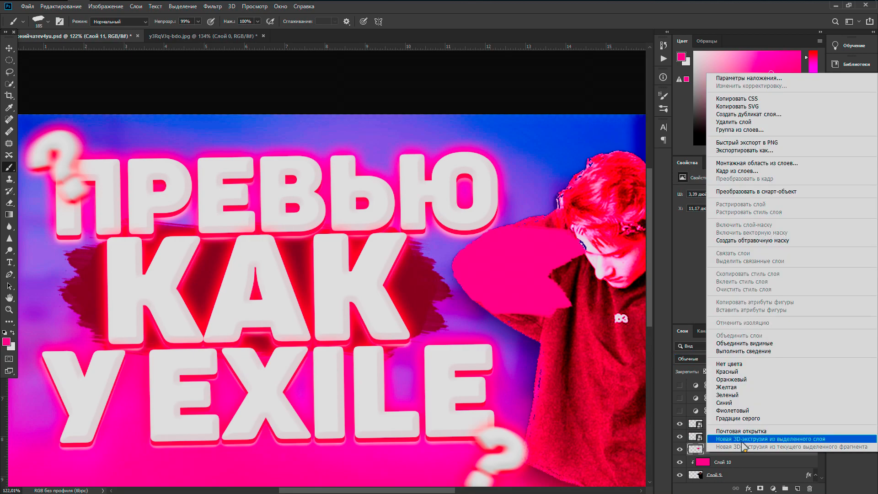
{"action": "left_click", "coordinate": [778, 120]}
{"action": "left_click", "coordinate": [406, 186]}
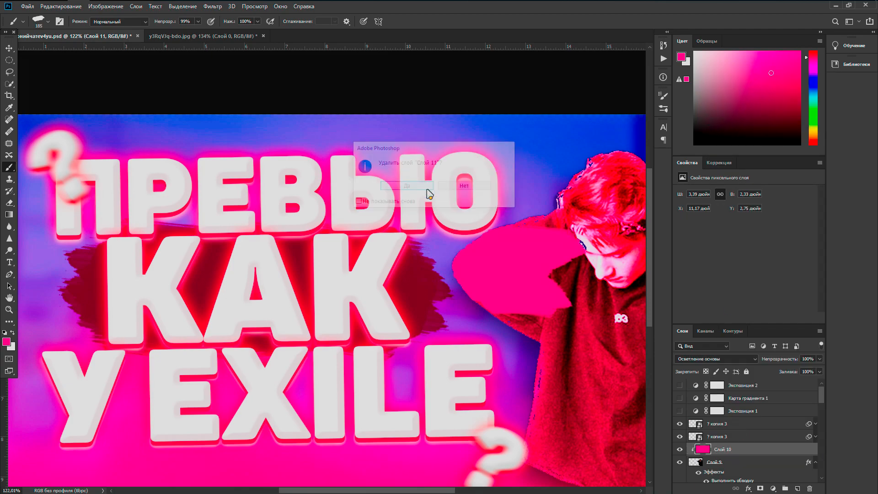
Delete the pink overlay layer, Слой 10, and the cut-out figure layer, Слой 9
{"action": "right_click", "coordinate": [735, 454]}
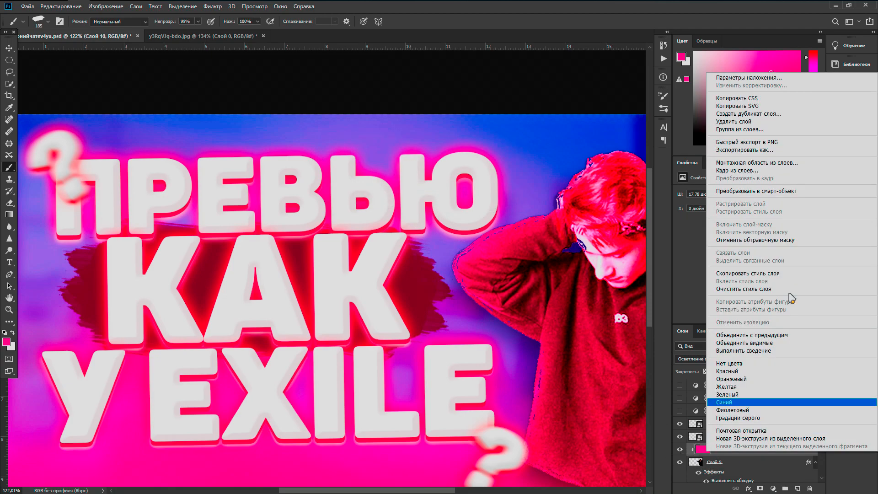
{"action": "left_click", "coordinate": [773, 121]}
{"action": "left_click", "coordinate": [406, 186]}
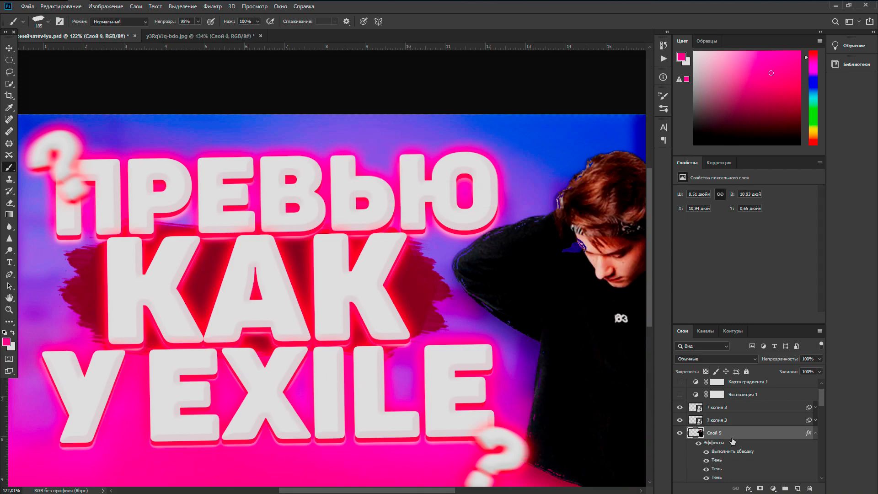
{"action": "key", "text": "Delete"}
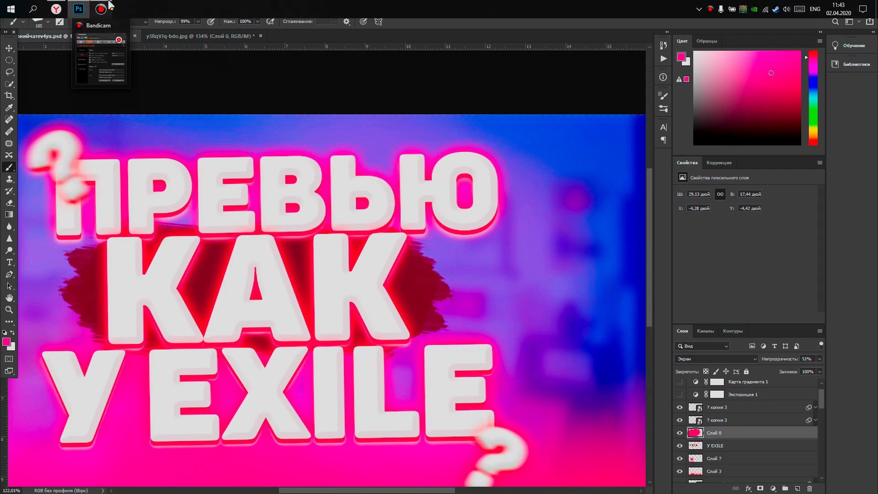
Switch to the Yandex browser, open the related image search "Илья Exile фото", and look through the results for a replacement photo
{"action": "left_click", "coordinate": [109, 5]}
{"action": "left_click", "coordinate": [56, 9]}
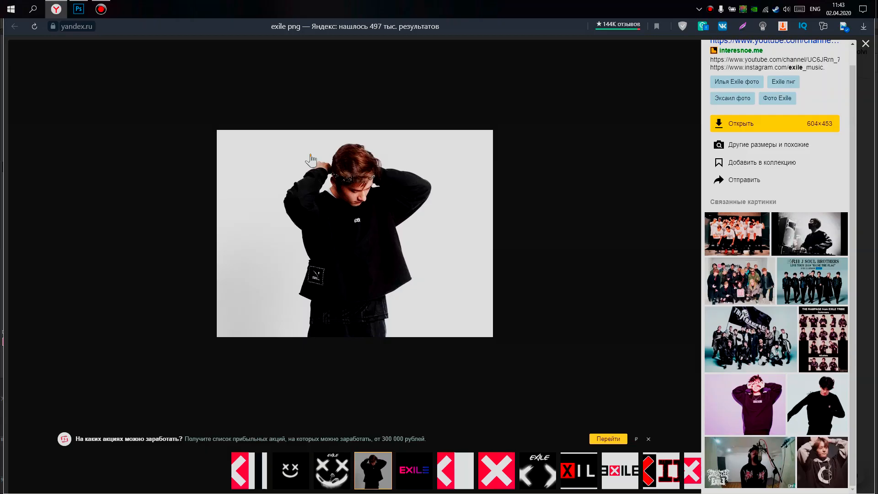
{"action": "left_click", "coordinate": [743, 83]}
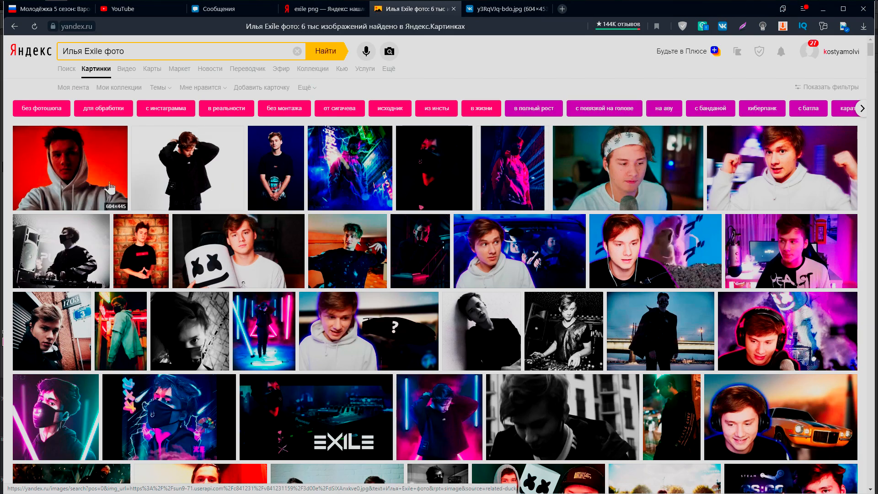
{"action": "scroll", "coordinate": [109, 187], "scroll_direction": "down", "scroll_amount": 4}
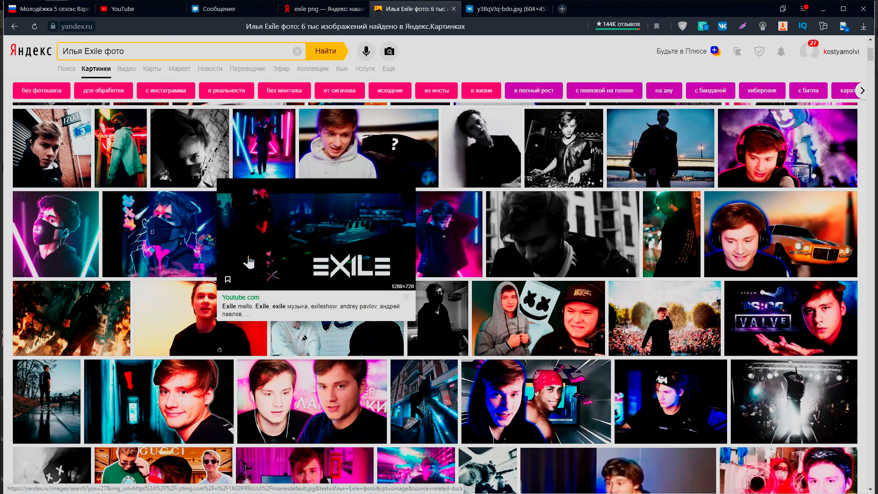
{"action": "scroll", "coordinate": [250, 262], "scroll_direction": "down", "scroll_amount": 8}
{"action": "scroll", "coordinate": [323, 302], "scroll_direction": "down", "scroll_amount": 4}
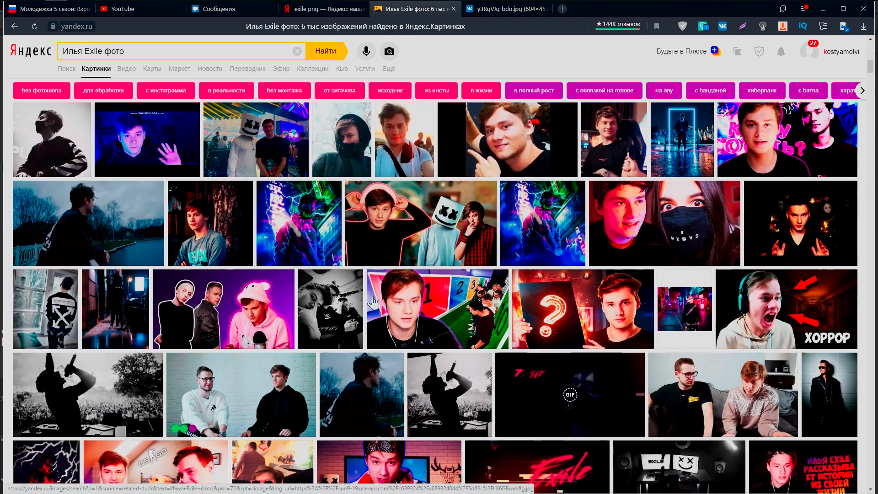
{"action": "scroll", "coordinate": [174, 252], "scroll_direction": "up", "scroll_amount": 3}
{"action": "scroll", "coordinate": [173, 252], "scroll_direction": "up", "scroll_amount": 10}
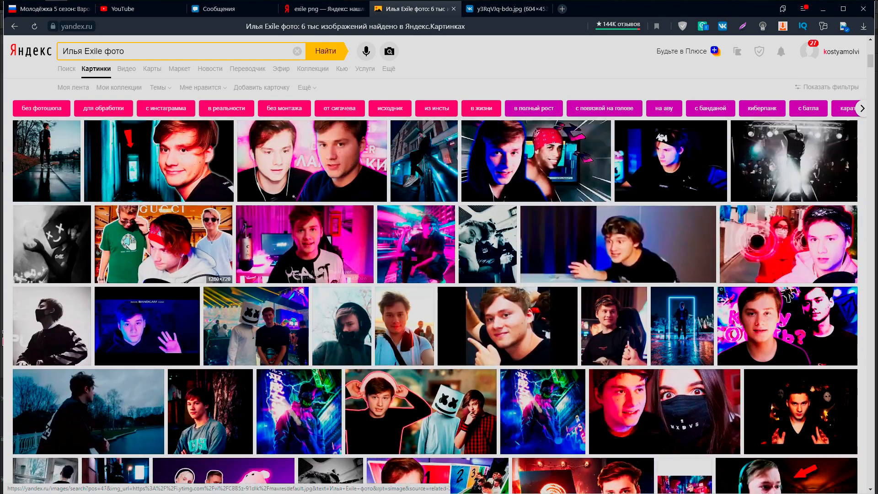
{"action": "scroll", "coordinate": [337, 269], "scroll_direction": "up", "scroll_amount": 5}
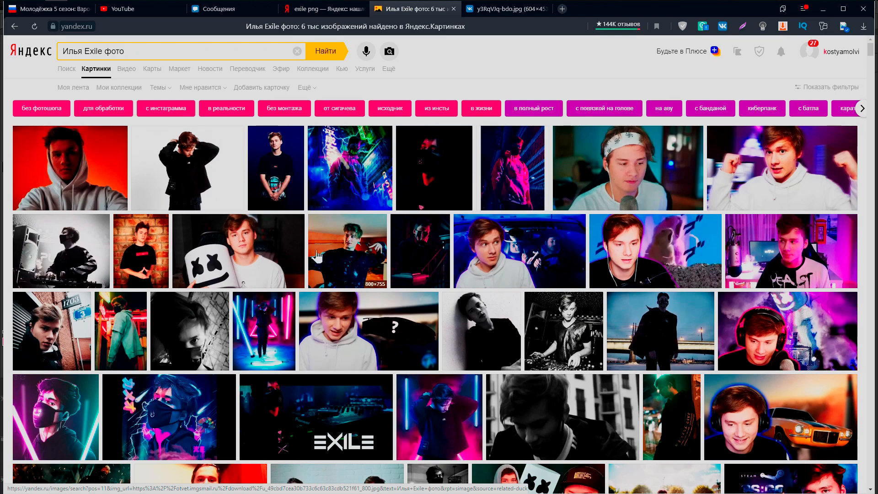
Open the 1280×720 picture of the man in a white hoodie in a car, copy the image, and switch back to Photoshop
{"action": "mouse_move", "coordinate": [512, 274]}
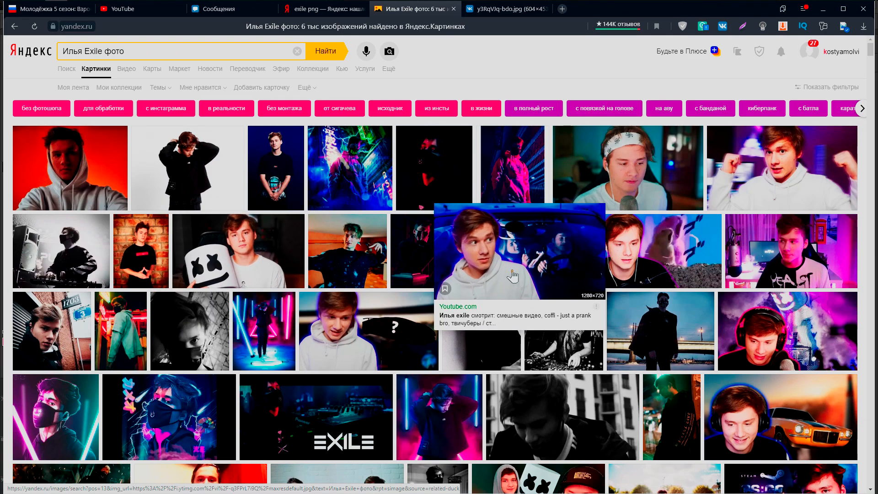
{"action": "left_click", "coordinate": [512, 275]}
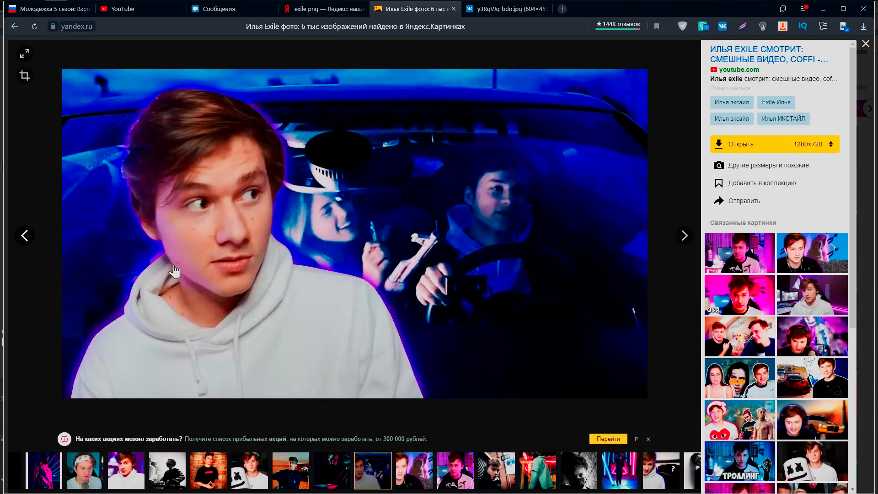
{"action": "left_click", "coordinate": [871, 106]}
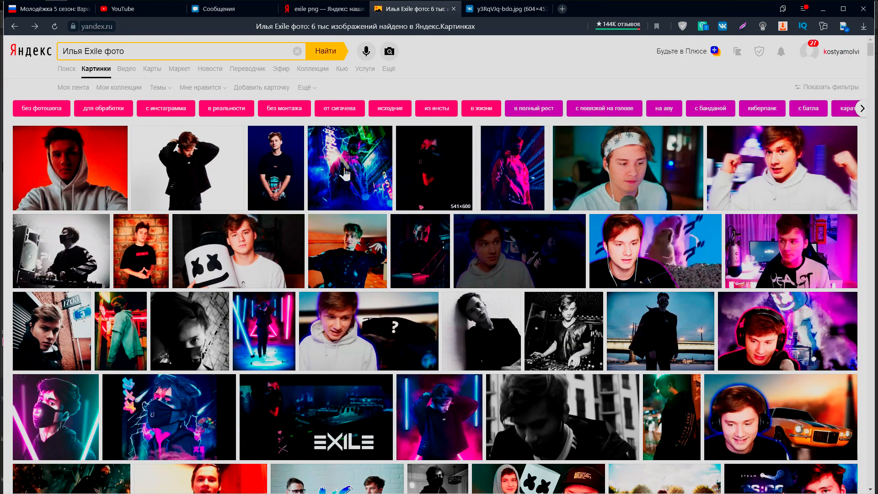
{"action": "left_click", "coordinate": [502, 260]}
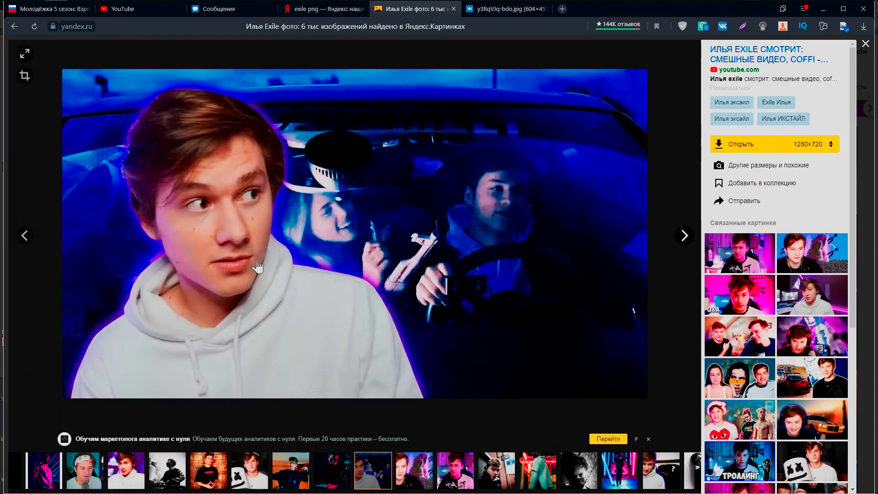
{"action": "right_click", "coordinate": [311, 267]}
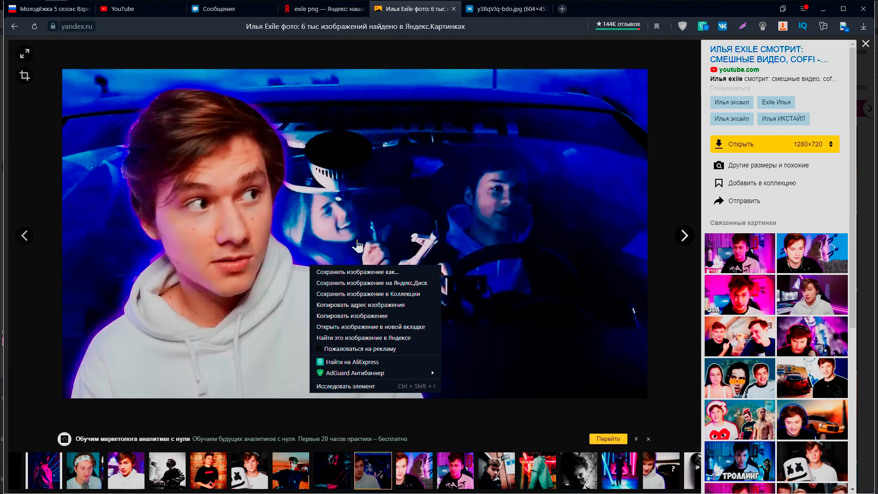
{"action": "left_click", "coordinate": [373, 315]}
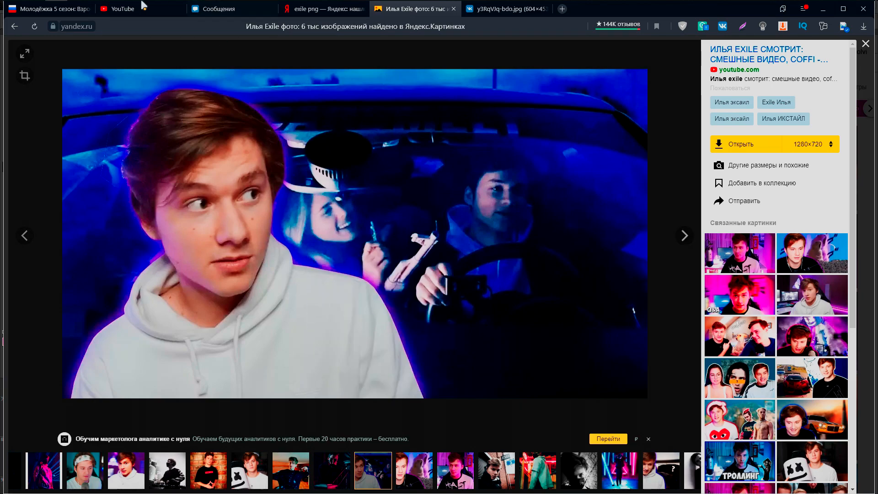
{"action": "left_click", "coordinate": [81, 8]}
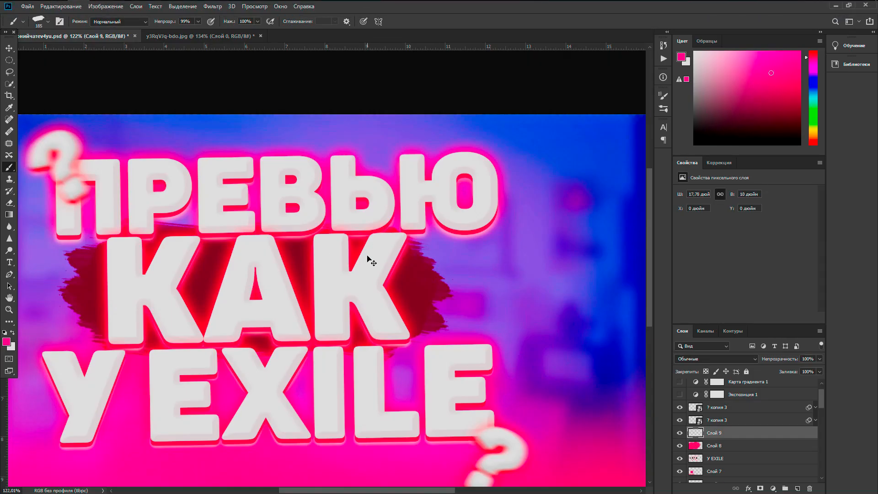
Try pasting the copied picture into the thumbnail document, and undo the paste
{"action": "key", "text": "ctrl+v"}
{"action": "scroll", "coordinate": [405, 273], "scroll_direction": "down", "scroll_amount": 5}
{"action": "scroll", "coordinate": [404, 274], "scroll_direction": "up", "scroll_amount": 1}
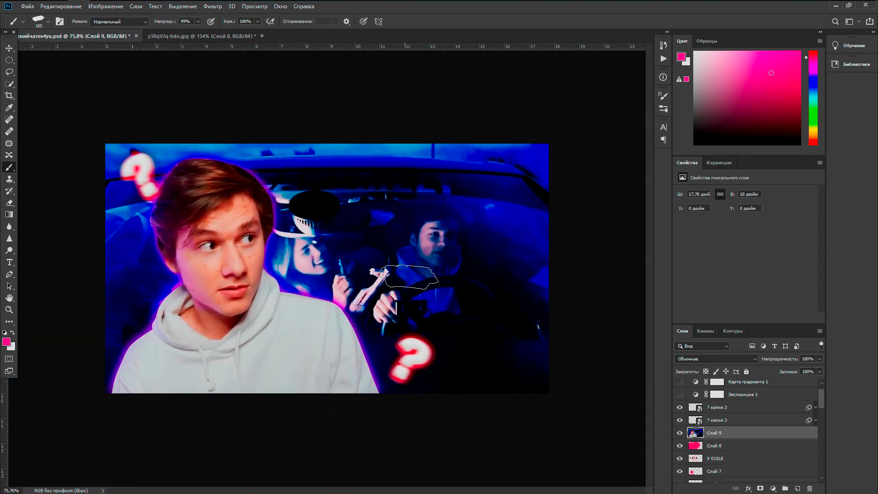
{"action": "key", "text": "ctrl+z"}
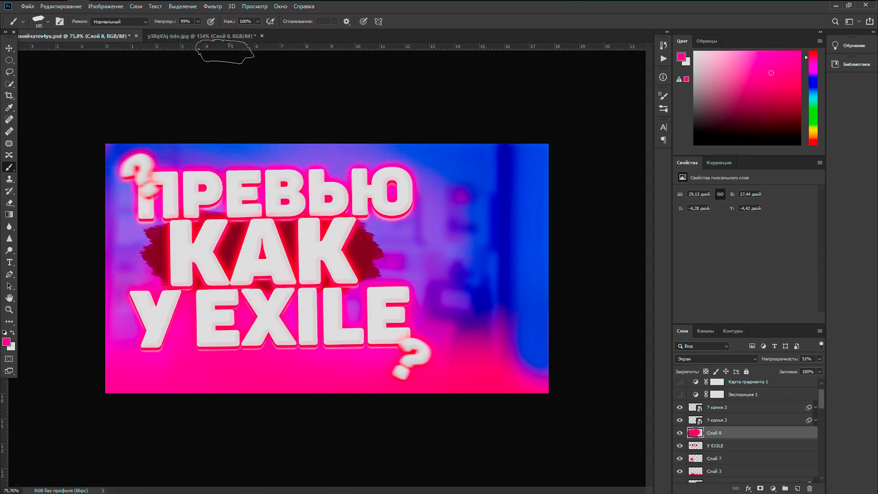
Paste the copied picture into the y3RqVJq-bdo.jpg document and delete the old figure layer, Слой 0
{"action": "left_click", "coordinate": [227, 36]}
{"action": "key", "text": "ctrl+v"}
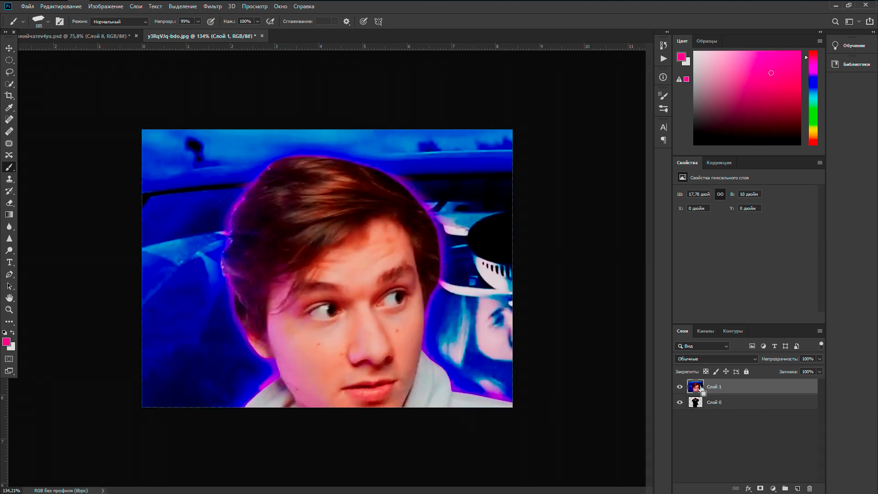
{"action": "left_click", "coordinate": [722, 403]}
{"action": "key", "text": "Delete"}
{"action": "scroll", "coordinate": [390, 306], "scroll_direction": "down", "scroll_amount": 2}
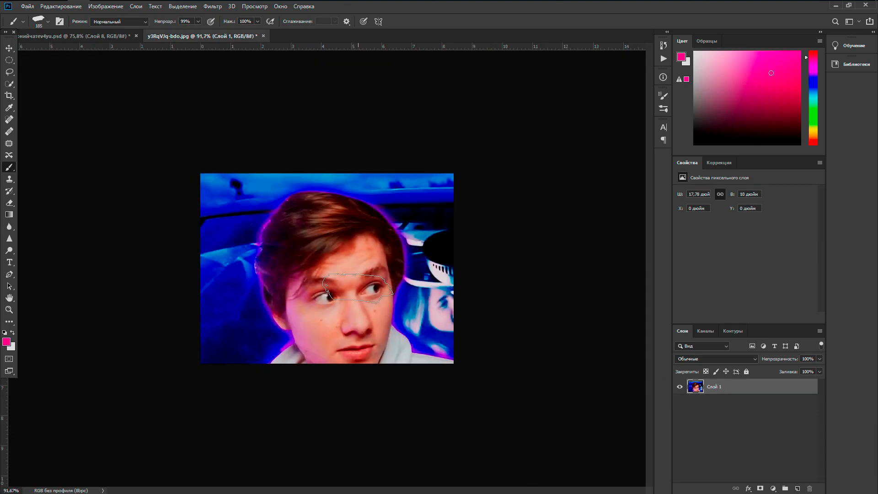
Scale the pasted picture proportionally to 63.20% with Free Transform so the hooded man fits the canvas
{"action": "scroll", "coordinate": [390, 306], "scroll_direction": "up", "scroll_amount": 1}
{"action": "key", "text": "ctrl+t"}
{"action": "scroll", "coordinate": [432, 300], "scroll_direction": "down", "scroll_amount": 3}
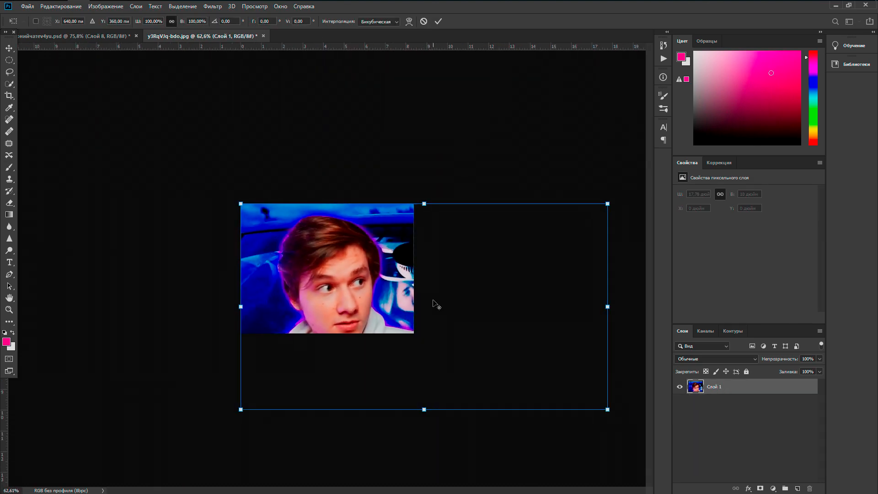
{"action": "left_click_drag", "start_coordinate": [519, 370], "coordinate": [407, 331]}
{"action": "scroll", "coordinate": [306, 42], "scroll_direction": "up", "scroll_amount": 2}
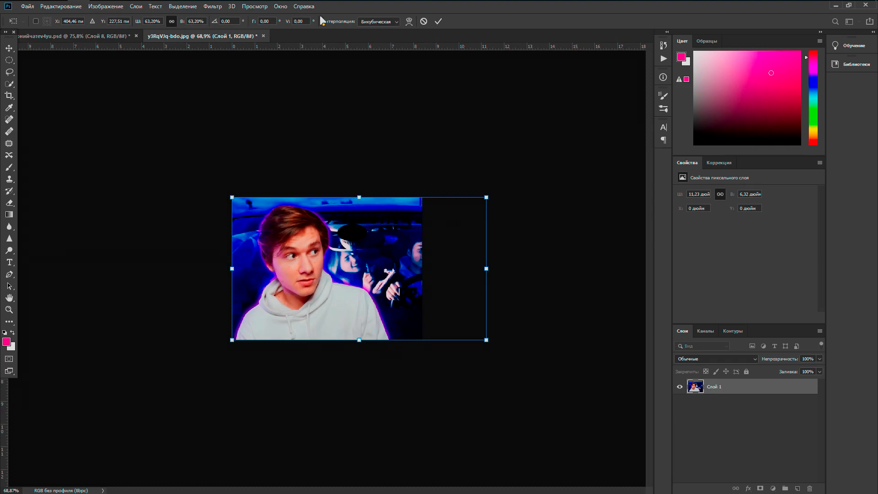
{"action": "left_click", "coordinate": [438, 21]}
{"action": "scroll", "coordinate": [297, 288], "scroll_direction": "up", "scroll_amount": 5}
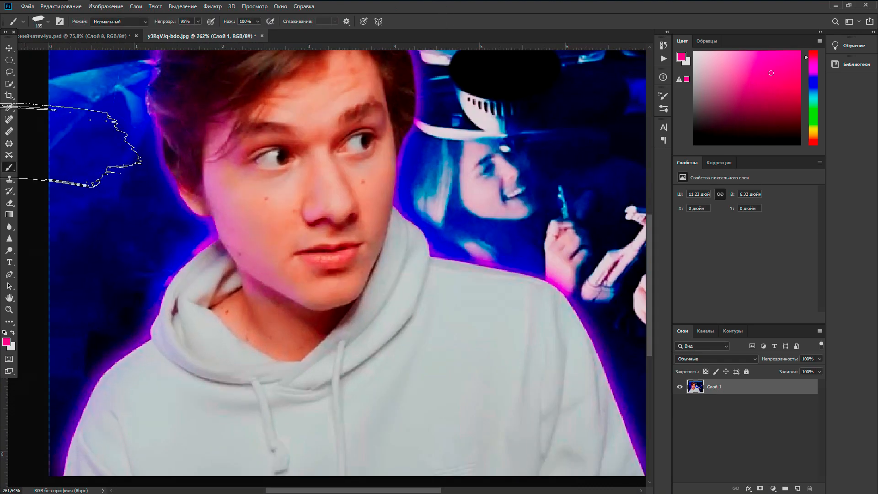
Start a Pen tool path at the hoodie's lower edge and trace it up the sleeve to the start of the shoulder
{"action": "left_click", "coordinate": [10, 321]}
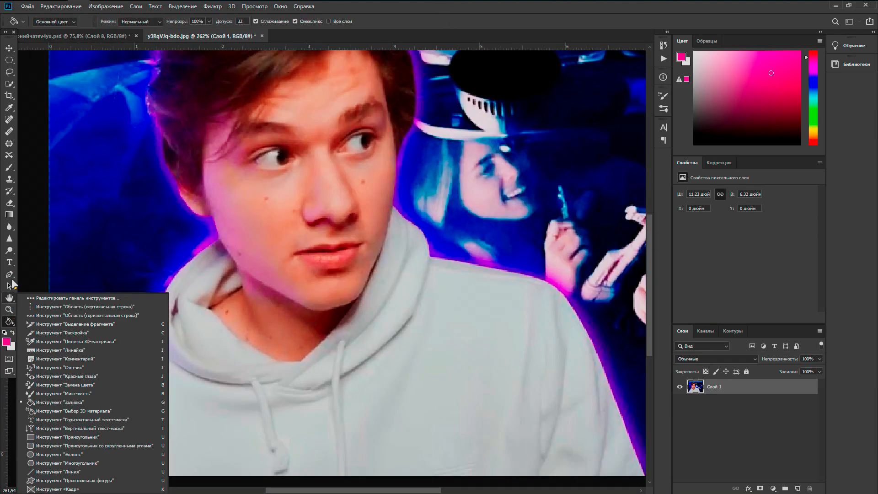
{"action": "left_click", "coordinate": [10, 277]}
{"action": "scroll", "coordinate": [68, 475], "scroll_direction": "up", "scroll_amount": 3}
{"action": "left_click", "coordinate": [55, 481]}
{"action": "left_click", "coordinate": [79, 389]}
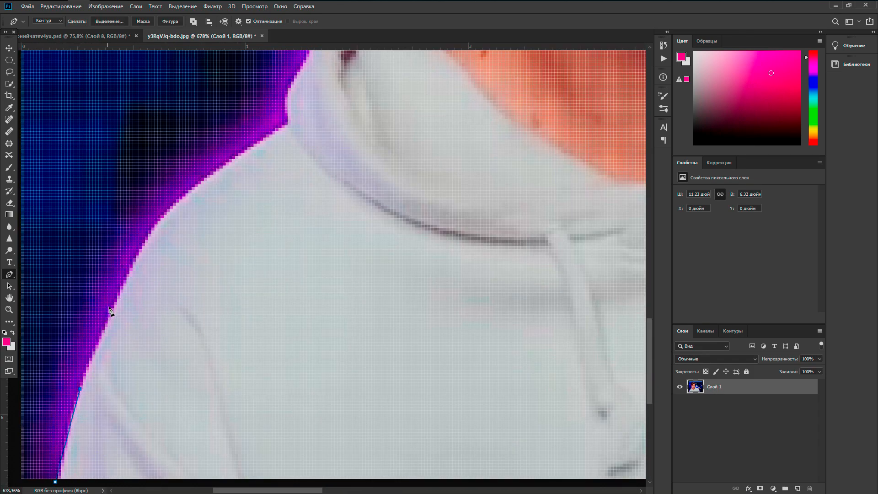
{"action": "left_click", "coordinate": [124, 284]}
{"action": "left_click", "coordinate": [153, 221]}
Try different anchor points along the shoulder up to the base of the hood, undoing each attempt
{"action": "left_click", "coordinate": [282, 127]}
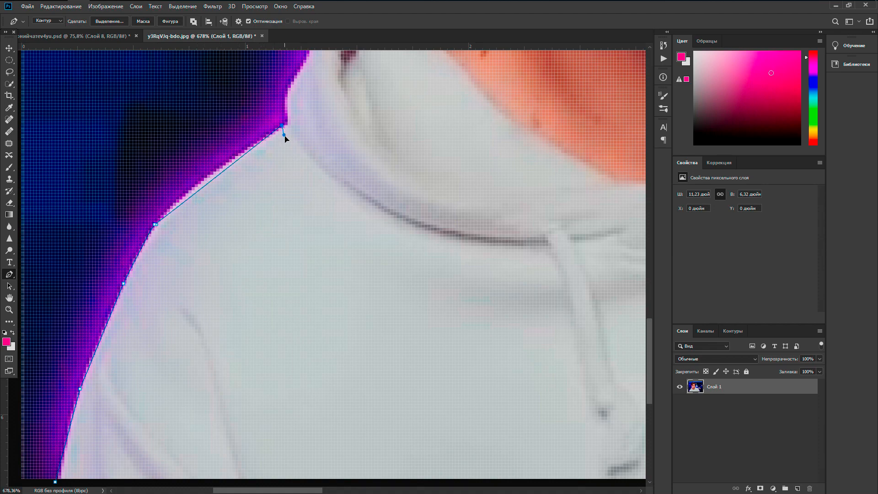
{"action": "left_click", "coordinate": [286, 105]}
{"action": "left_click_drag", "start_coordinate": [155, 225], "coordinate": [205, 183]}
{"action": "key", "text": "ctrl+alt+z"}
{"action": "key", "text": "ctrl+alt+z"}
{"action": "key", "text": "ctrl+alt+z"}
{"action": "left_click", "coordinate": [211, 173]}
{"action": "left_click", "coordinate": [269, 134]}
{"action": "left_click_drag", "start_coordinate": [274, 133], "coordinate": [250, 97]}
{"action": "key", "text": "ctrl+alt+z"}
{"action": "key", "text": "ctrl+alt+z"}
{"action": "key", "text": "ctrl+alt+z"}
Extend the path along the shoulder to the hood's base and a short way up the hood's outer edge
{"action": "left_click", "coordinate": [213, 175]}
{"action": "left_click", "coordinate": [285, 128]}
{"action": "left_click", "coordinate": [288, 109]}
{"action": "left_click", "coordinate": [294, 86]}
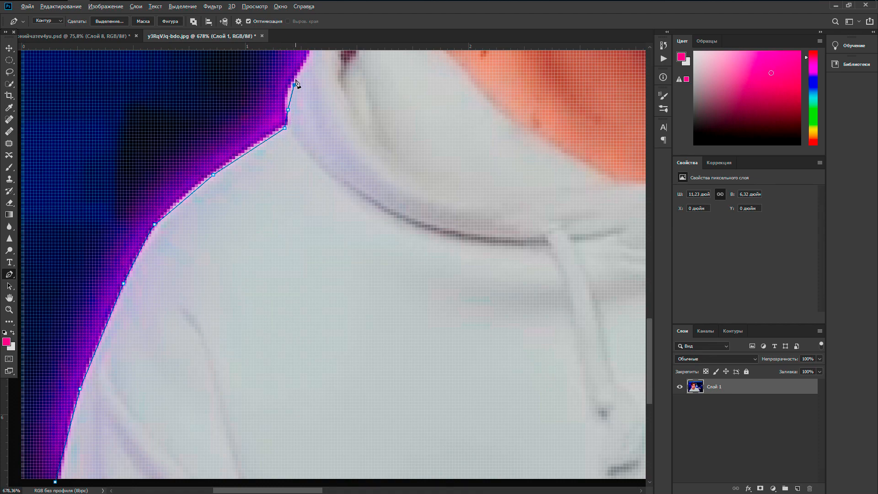
Extend the path up the hood's outer edge and over its top to where it meets the man's jaw
{"action": "scroll", "coordinate": [297, 86], "scroll_direction": "down", "scroll_amount": 3}
{"action": "scroll", "coordinate": [297, 92], "scroll_direction": "down", "scroll_amount": 3}
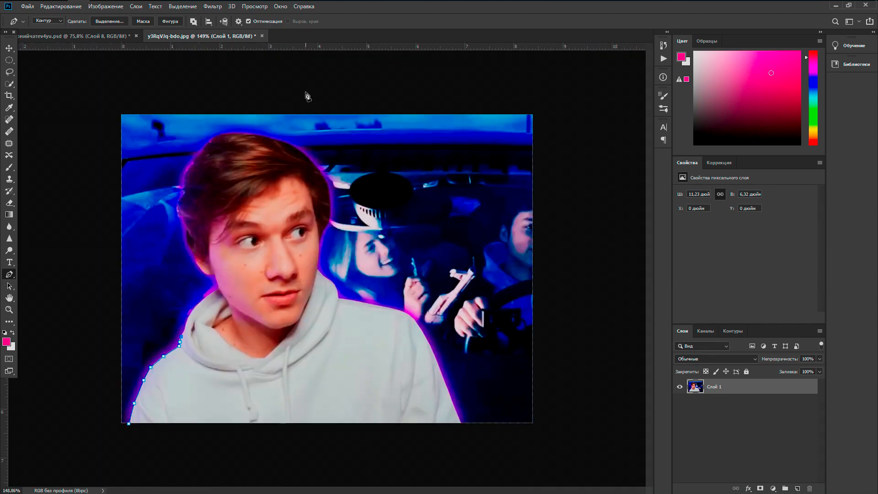
{"action": "scroll", "coordinate": [156, 320], "scroll_direction": "up", "scroll_amount": 1}
{"action": "scroll", "coordinate": [156, 320], "scroll_direction": "up", "scroll_amount": 8}
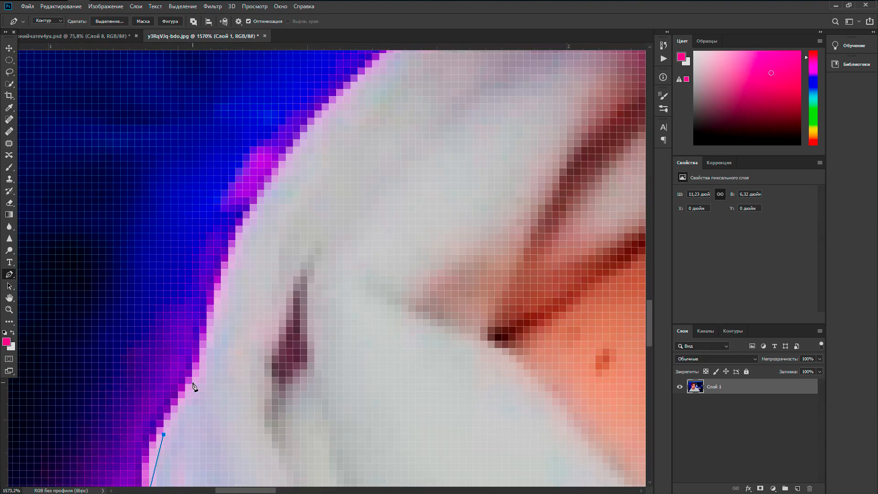
{"action": "left_click", "coordinate": [192, 384]}
{"action": "left_click", "coordinate": [221, 283]}
{"action": "left_click_drag", "start_coordinate": [258, 196], "coordinate": [262, 195]}
{"action": "mouse_move", "coordinate": [330, 118]}
{"action": "left_mouse_down"}
{"action": "mouse_move", "coordinate": [349, 93]}
{"action": "mouse_move", "coordinate": [353, 114]}
{"action": "mouse_move", "coordinate": [335, 128]}
{"action": "left_mouse_up"}
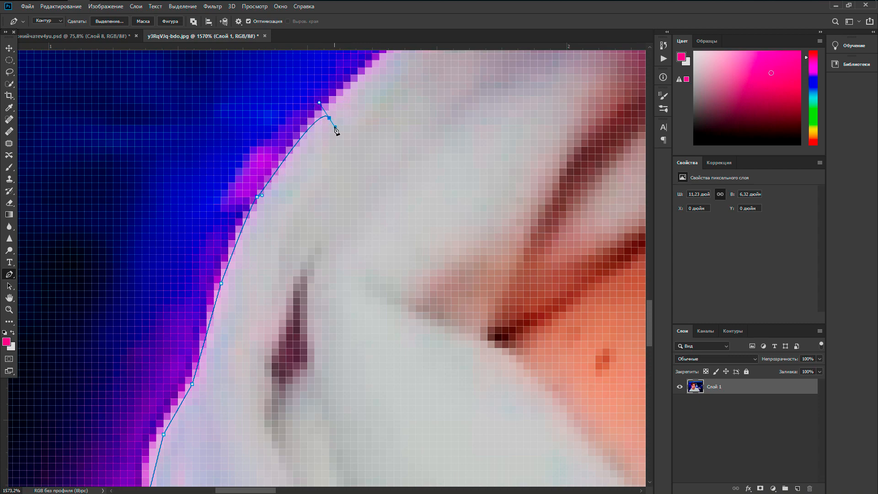
{"action": "left_click", "coordinate": [372, 68]}
{"action": "left_click_drag", "start_coordinate": [329, 118], "coordinate": [320, 113]}
{"action": "scroll", "coordinate": [371, 98], "scroll_direction": "down", "scroll_amount": 20}
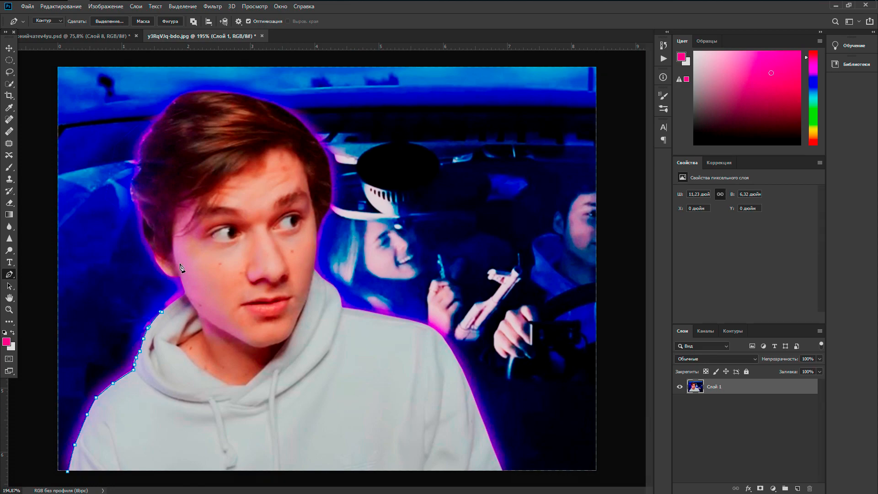
{"action": "scroll", "coordinate": [164, 310], "scroll_direction": "up", "scroll_amount": 3}
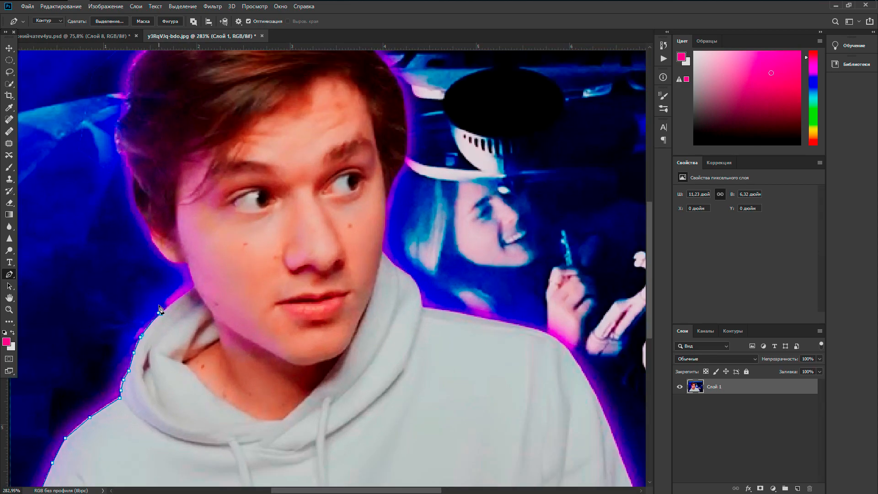
{"action": "scroll", "coordinate": [159, 310], "scroll_direction": "up", "scroll_amount": 6}
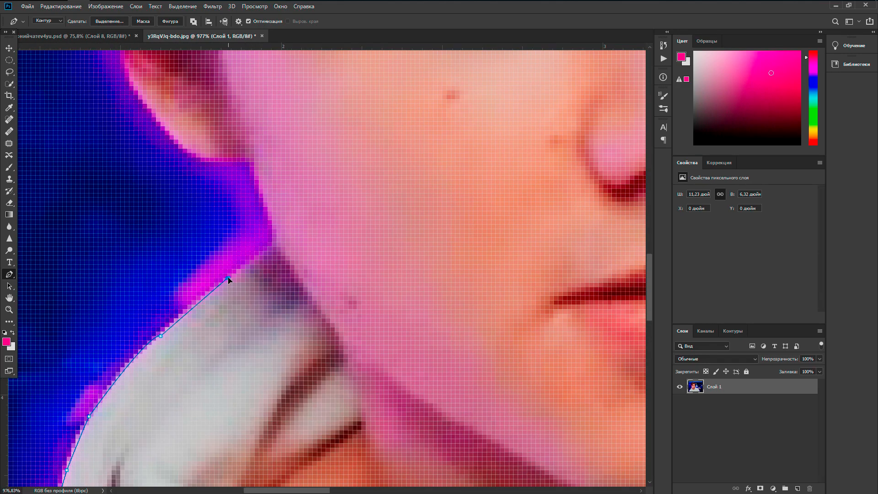
{"action": "left_click", "coordinate": [273, 241]}
Try different curved anchor points around the earlobe, undoing each attempt
{"action": "left_click_drag", "start_coordinate": [209, 146], "coordinate": [182, 126]}
{"action": "left_click_drag", "start_coordinate": [133, 81], "coordinate": [157, 79]}
{"action": "left_click_drag", "start_coordinate": [183, 125], "coordinate": [197, 125]}
{"action": "key", "text": "ctrl+z"}
{"action": "left_click", "coordinate": [179, 136]}
{"action": "key", "text": "ctrl+alt+z"}
{"action": "key", "text": "ctrl+alt+z"}
{"action": "key", "text": "ctrl+alt+z"}
Trace the path around the earlobe and up the lower hairline to the protruding strands at the back of the head
{"action": "left_click_drag", "start_coordinate": [174, 138], "coordinate": [163, 133]}
{"action": "scroll", "coordinate": [136, 85], "scroll_direction": "down", "scroll_amount": 12}
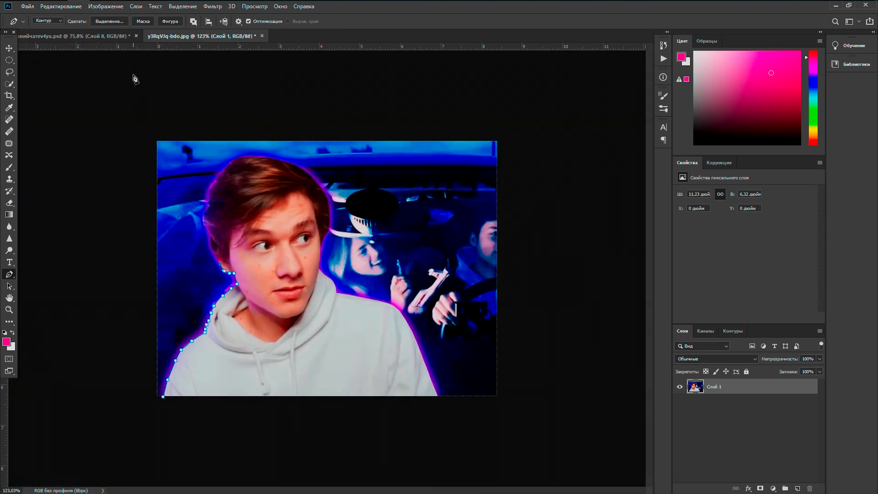
{"action": "scroll", "coordinate": [200, 231], "scroll_direction": "up", "scroll_amount": 7}
{"action": "scroll", "coordinate": [129, 252], "scroll_direction": "up", "scroll_amount": 3}
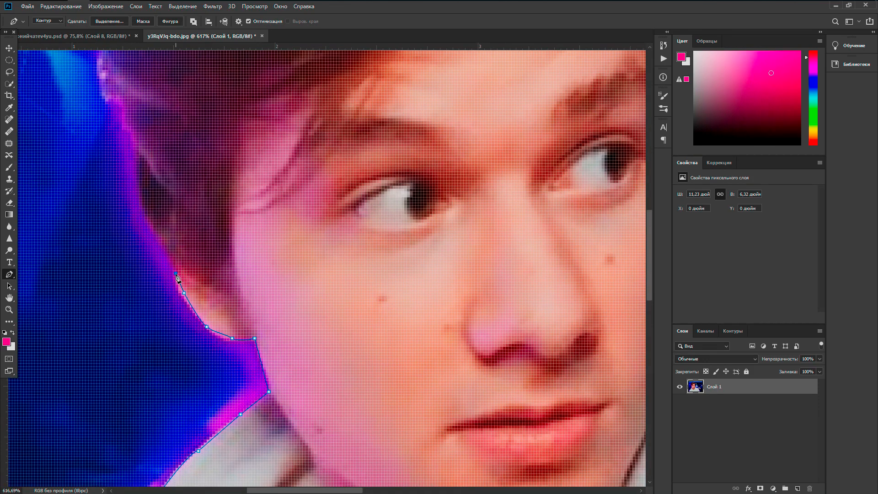
{"action": "left_click", "coordinate": [167, 251]}
{"action": "left_click_drag", "start_coordinate": [144, 186], "coordinate": [149, 182]}
{"action": "left_click", "coordinate": [130, 124]}
{"action": "left_click", "coordinate": [125, 107]}
{"action": "left_click", "coordinate": [119, 95]}
{"action": "left_click_drag", "start_coordinate": [108, 84], "coordinate": [106, 79]}
{"action": "left_click_drag", "start_coordinate": [103, 70], "coordinate": [105, 64]}
Continue the path around the uneven strands at the back of the head and up toward the crown
{"action": "scroll", "coordinate": [103, 61], "scroll_direction": "down", "scroll_amount": 15}
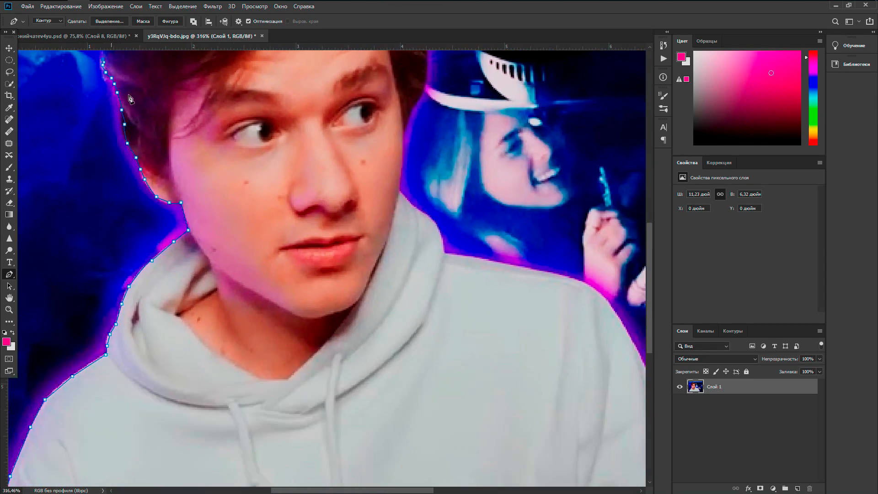
{"action": "scroll", "coordinate": [160, 140], "scroll_direction": "up", "scroll_amount": 5}
{"action": "scroll", "coordinate": [151, 172], "scroll_direction": "up", "scroll_amount": 10}
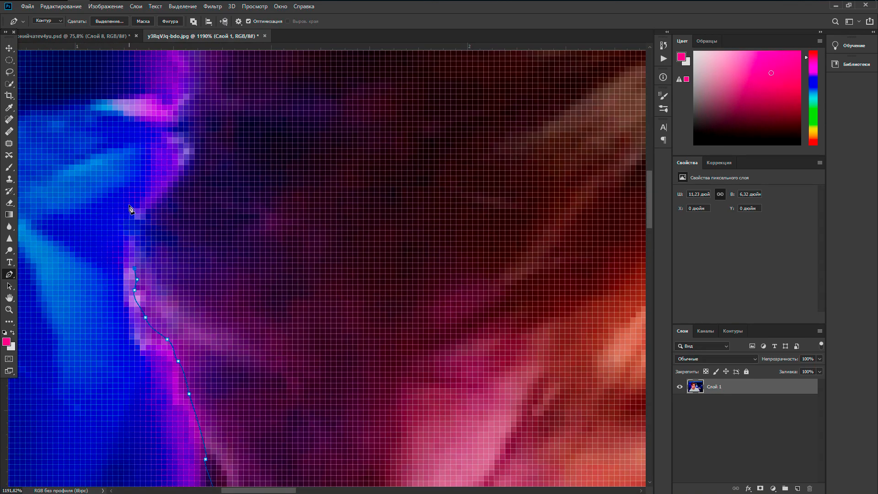
{"action": "scroll", "coordinate": [130, 209], "scroll_direction": "down", "scroll_amount": 2}
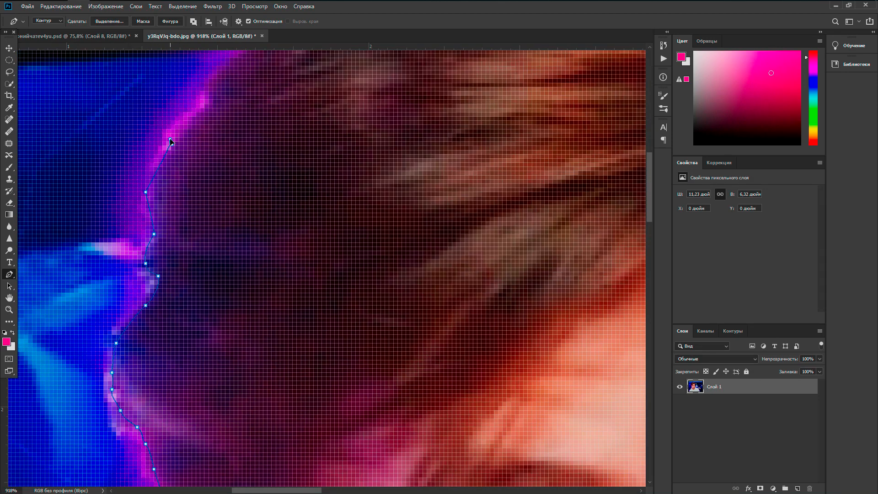
{"action": "left_click_drag", "start_coordinate": [209, 91], "coordinate": [216, 83]}
{"action": "scroll", "coordinate": [228, 87], "scroll_direction": "down", "scroll_amount": 3}
{"action": "scroll", "coordinate": [245, 70], "scroll_direction": "up", "scroll_amount": 4}
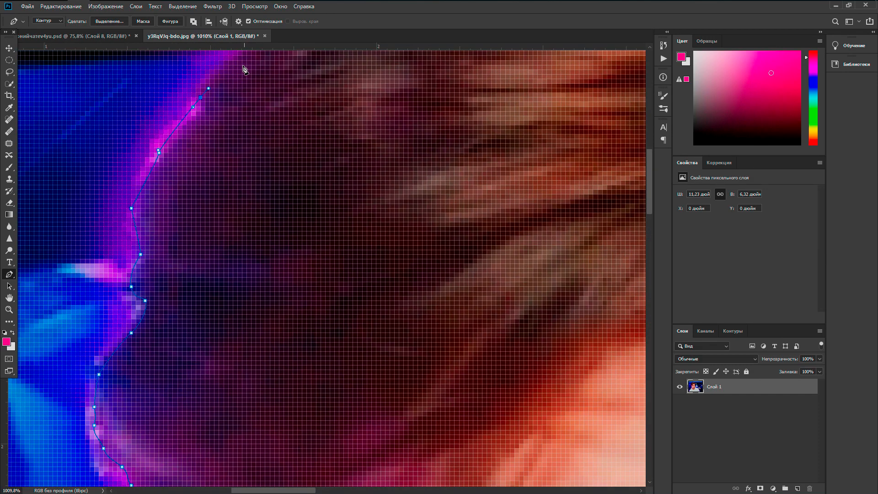
{"action": "scroll", "coordinate": [248, 62], "scroll_direction": "down", "scroll_amount": 14}
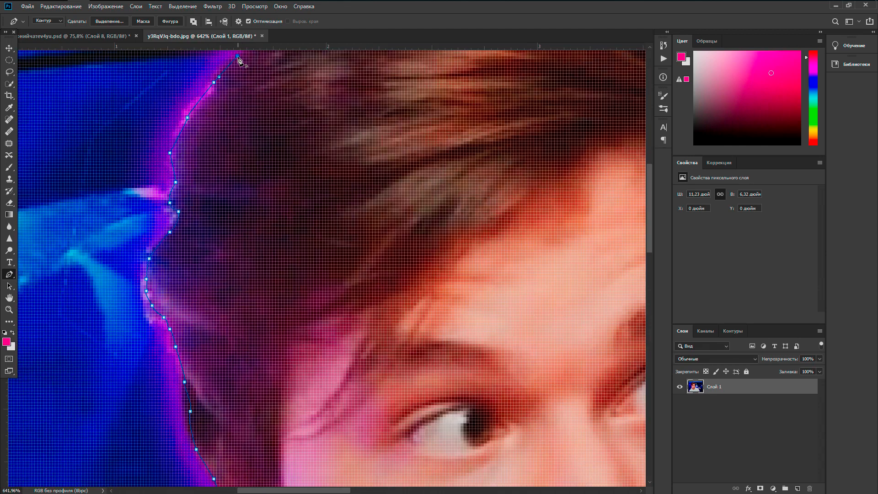
{"action": "scroll", "coordinate": [215, 114], "scroll_direction": "up", "scroll_amount": 10}
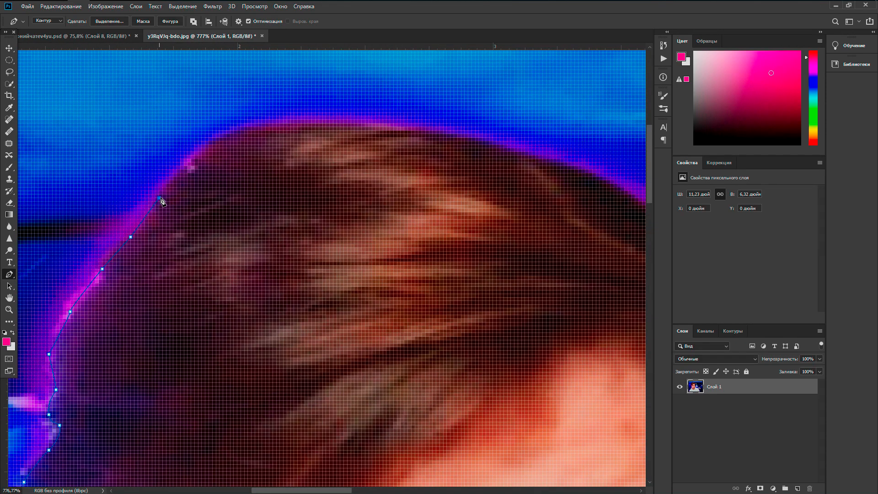
Trace the path over the crown and along the top of the hair with curved anchor points
{"action": "left_click", "coordinate": [195, 162]}
{"action": "left_click_drag", "start_coordinate": [277, 131], "coordinate": [285, 132]}
{"action": "left_click_drag", "start_coordinate": [341, 130], "coordinate": [359, 132]}
{"action": "left_click_drag", "start_coordinate": [414, 137], "coordinate": [433, 137]}
{"action": "left_click_drag", "start_coordinate": [489, 145], "coordinate": [507, 153]}
Extend the path down the front curve of the hair to about forehead height, replacing one misplaced anchor
{"action": "scroll", "coordinate": [567, 183], "scroll_direction": "down", "scroll_amount": 10}
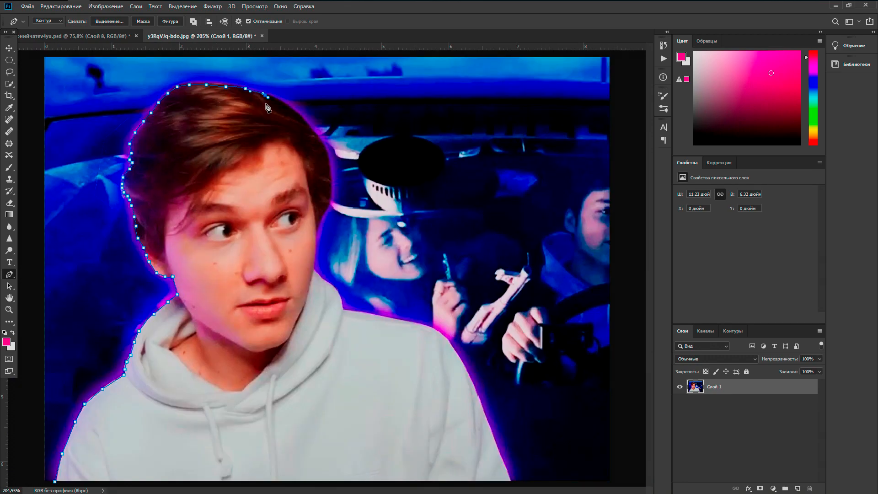
{"action": "scroll", "coordinate": [268, 108], "scroll_direction": "up", "scroll_amount": 8}
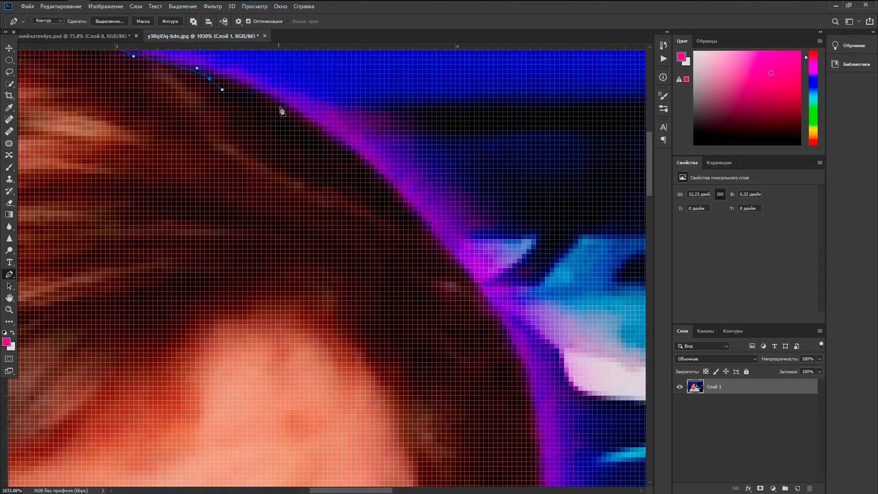
{"action": "left_click_drag", "start_coordinate": [300, 135], "coordinate": [301, 134]}
{"action": "key", "text": "ctrl+z"}
{"action": "left_click", "coordinate": [299, 121]}
{"action": "left_click_drag", "start_coordinate": [337, 150], "coordinate": [345, 171]}
{"action": "left_click", "coordinate": [365, 174]}
{"action": "left_click", "coordinate": [422, 235]}
{"action": "left_click", "coordinate": [469, 291]}
{"action": "left_click", "coordinate": [503, 348]}
Continue the path down the hair beside the temple to near the white cap visor, undoing the misplaced curved anchors
{"action": "scroll", "coordinate": [525, 415], "scroll_direction": "down", "scroll_amount": 10}
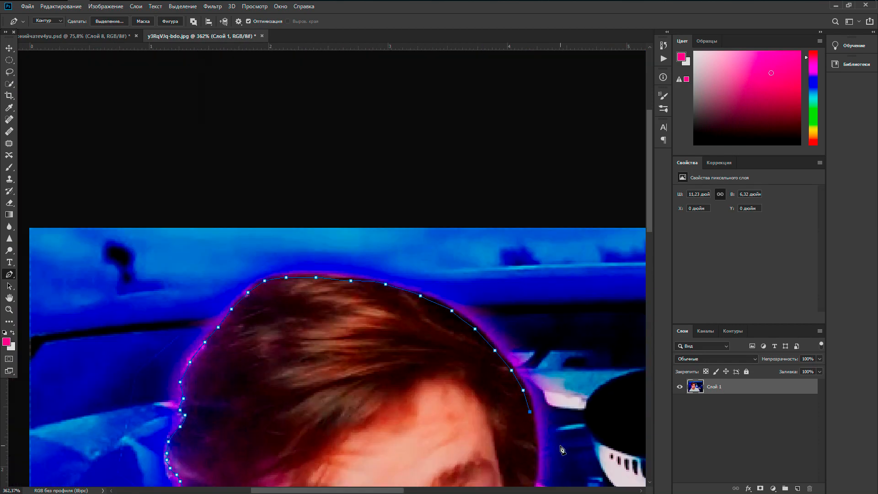
{"action": "scroll", "coordinate": [314, 228], "scroll_direction": "up", "scroll_amount": 4}
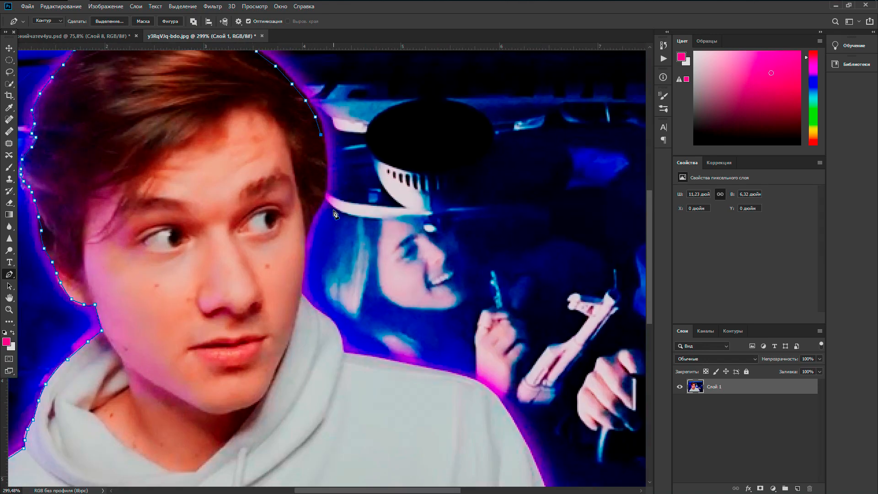
{"action": "left_click", "coordinate": [325, 150]}
{"action": "left_click", "coordinate": [326, 164]}
{"action": "left_click", "coordinate": [324, 189]}
{"action": "scroll", "coordinate": [328, 167], "scroll_direction": "up", "scroll_amount": 5}
{"action": "left_click_drag", "start_coordinate": [328, 202], "coordinate": [324, 201]}
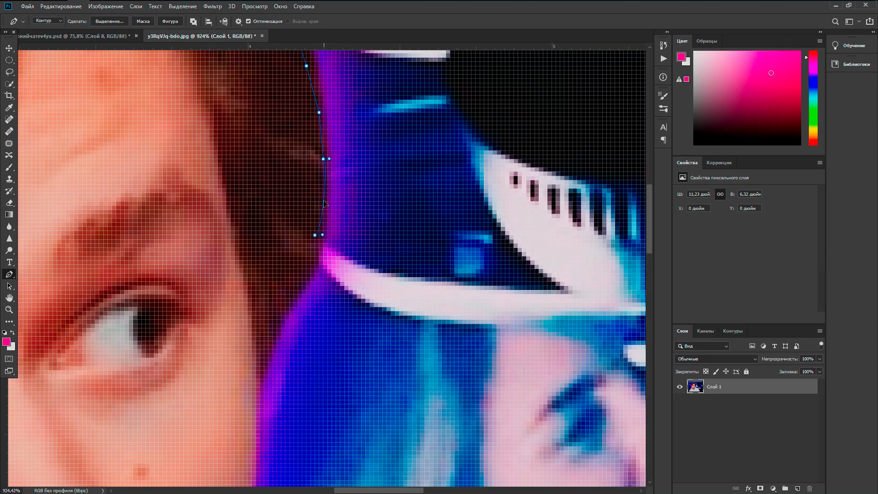
{"action": "left_click_drag", "start_coordinate": [315, 235], "coordinate": [313, 239]}
{"action": "key", "text": "ctrl+alt+z"}
{"action": "key", "text": "ctrl+alt+z"}
Trace the path around the lower tip of the hair beside the eye and down to the cheek
{"action": "left_click", "coordinate": [319, 235]}
{"action": "left_click", "coordinate": [315, 260]}
{"action": "left_click", "coordinate": [301, 281]}
{"action": "left_click", "coordinate": [284, 307]}
{"action": "left_click", "coordinate": [272, 332]}
{"action": "left_click", "coordinate": [264, 357]}
{"action": "scroll", "coordinate": [254, 446], "scroll_direction": "up", "scroll_amount": 3}
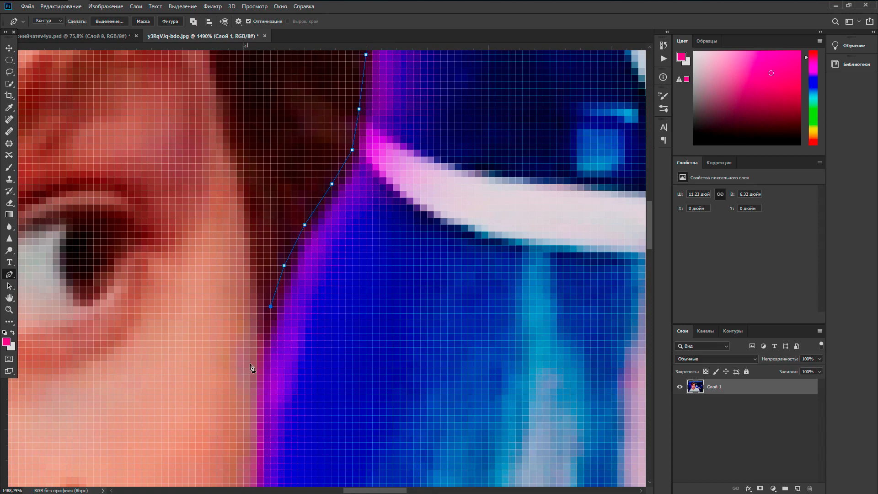
{"action": "scroll", "coordinate": [275, 403], "scroll_direction": "down", "scroll_amount": 4}
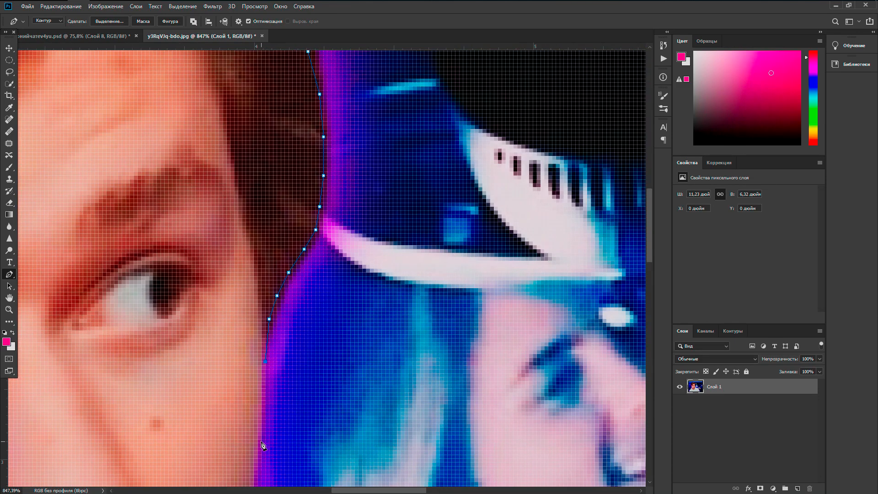
Extend the path down the cheek onto the hood and along the upper part of its outer edge
{"action": "scroll", "coordinate": [259, 452], "scroll_direction": "down", "scroll_amount": 8}
{"action": "scroll", "coordinate": [317, 271], "scroll_direction": "up", "scroll_amount": 7}
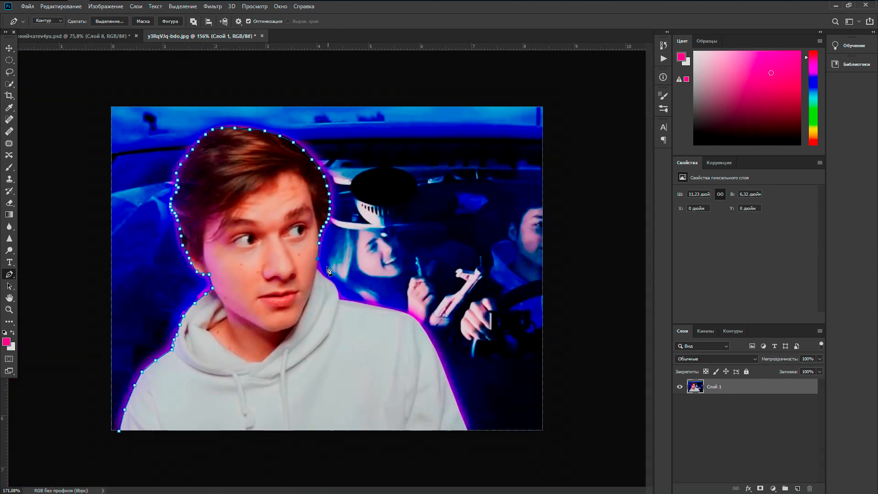
{"action": "scroll", "coordinate": [317, 271], "scroll_direction": "up", "scroll_amount": 3}
{"action": "left_click", "coordinate": [327, 311]}
{"action": "left_click", "coordinate": [352, 329]}
{"action": "left_click", "coordinate": [374, 348]}
{"action": "left_click_drag", "start_coordinate": [385, 364], "coordinate": [390, 367]}
{"action": "key", "text": "ctrl+z"}
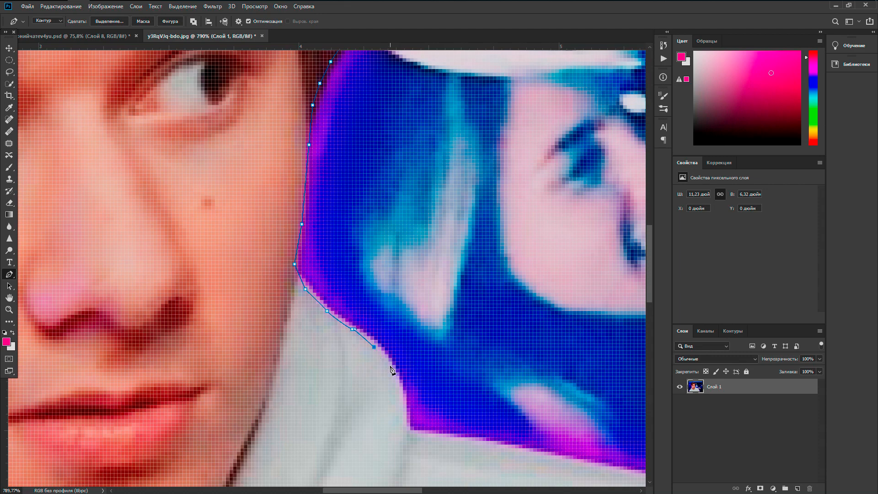
Trace the path down the remaining hood edge, around the corner and onto the start of the shoulder
{"action": "left_click", "coordinate": [395, 379]}
{"action": "left_click", "coordinate": [399, 401]}
{"action": "left_click", "coordinate": [406, 423]}
{"action": "left_click", "coordinate": [440, 439]}
{"action": "left_click", "coordinate": [495, 446]}
{"action": "left_click", "coordinate": [547, 459]}
Continue the path along the shoulder to where it curves down into the sleeve
{"action": "scroll", "coordinate": [557, 453], "scroll_direction": "down", "scroll_amount": 5}
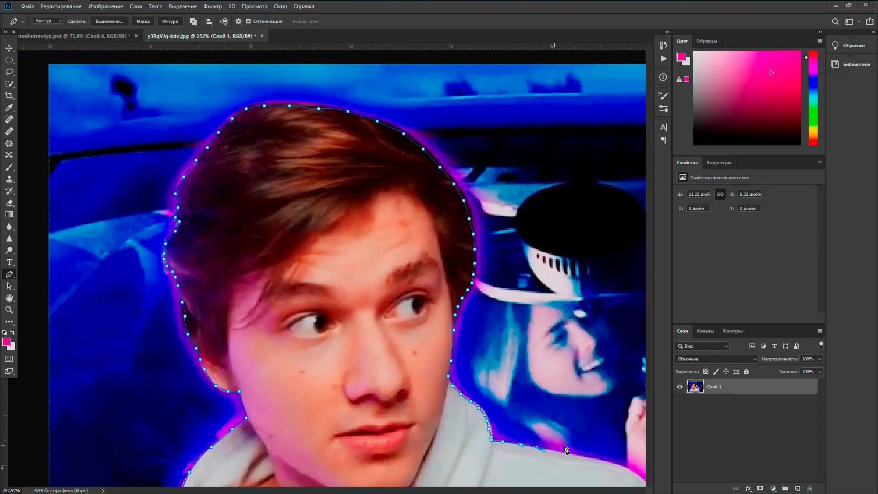
{"action": "scroll", "coordinate": [565, 449], "scroll_direction": "down", "scroll_amount": 3}
{"action": "scroll", "coordinate": [392, 323], "scroll_direction": "up", "scroll_amount": 5}
{"action": "left_click", "coordinate": [394, 321]}
{"action": "left_click", "coordinate": [419, 328]}
{"action": "left_click", "coordinate": [449, 333]}
{"action": "left_click", "coordinate": [475, 342]}
{"action": "left_click", "coordinate": [486, 349]}
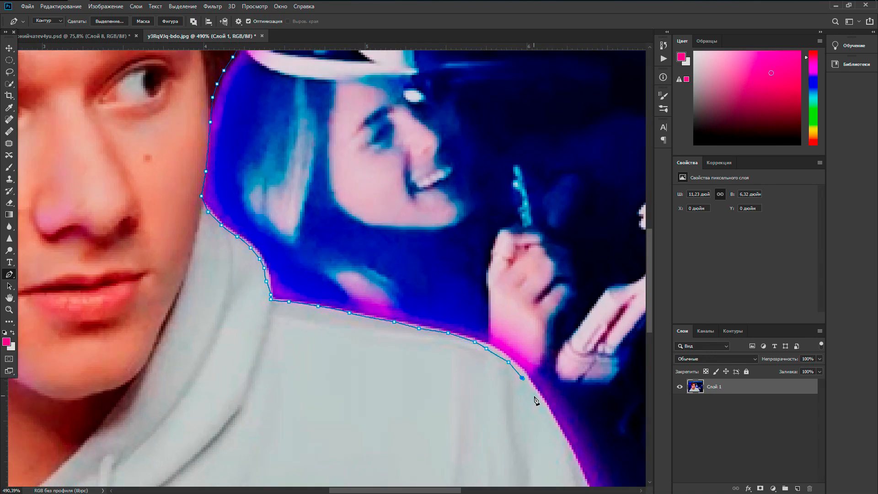
Trace the path down the outer edge of the sleeve to just below the picture's lower edge
{"action": "scroll", "coordinate": [578, 474], "scroll_direction": "down", "scroll_amount": 12}
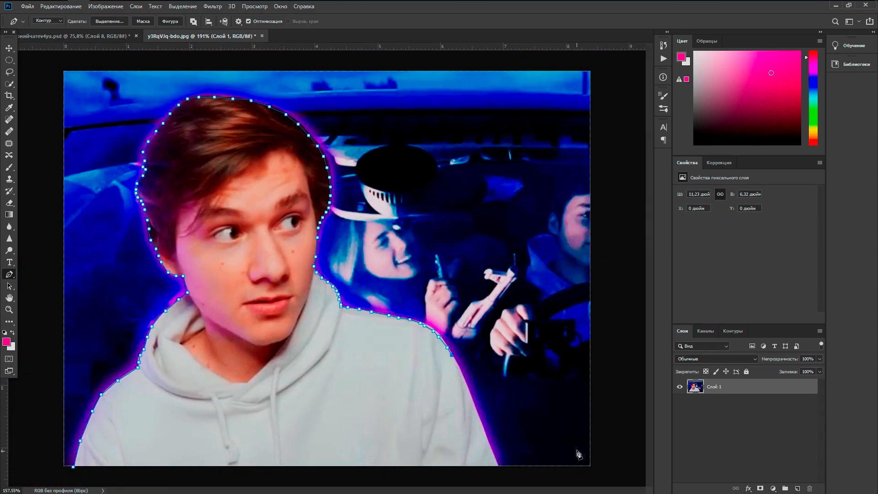
{"action": "scroll", "coordinate": [511, 430], "scroll_direction": "up", "scroll_amount": 11}
{"action": "left_click", "coordinate": [511, 430]}
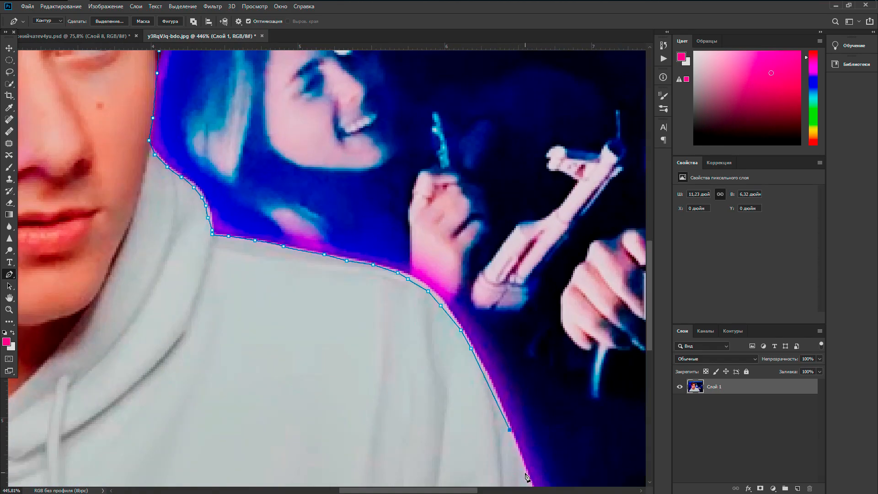
{"action": "scroll", "coordinate": [526, 475], "scroll_direction": "down", "scroll_amount": 10}
{"action": "scroll", "coordinate": [504, 457], "scroll_direction": "up", "scroll_amount": 10}
{"action": "scroll", "coordinate": [504, 448], "scroll_direction": "down", "scroll_amount": 10}
{"action": "scroll", "coordinate": [490, 457], "scroll_direction": "up", "scroll_amount": 11}
{"action": "left_click", "coordinate": [499, 460]}
{"action": "scroll", "coordinate": [503, 474], "scroll_direction": "down", "scroll_amount": 3}
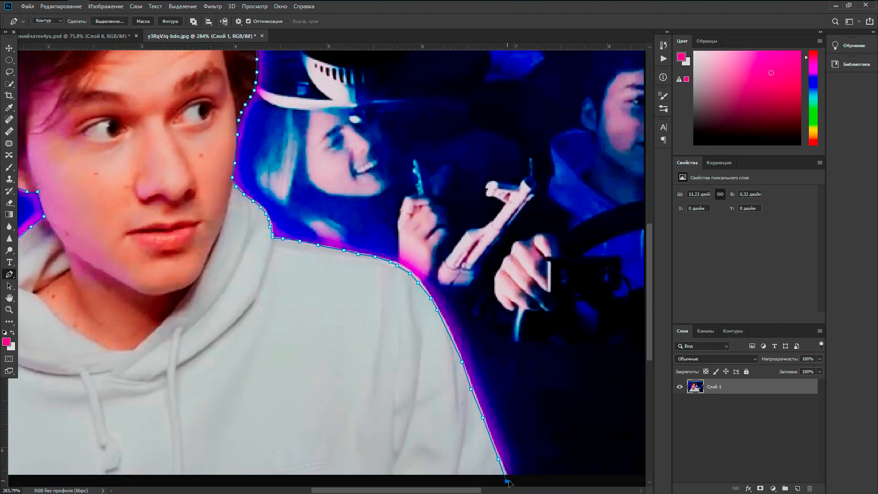
Close the path beneath the picture at its starting anchor on the hoodie's opposite lower corner
{"action": "left_click_drag", "start_coordinate": [449, 478], "coordinate": [84, 456]}
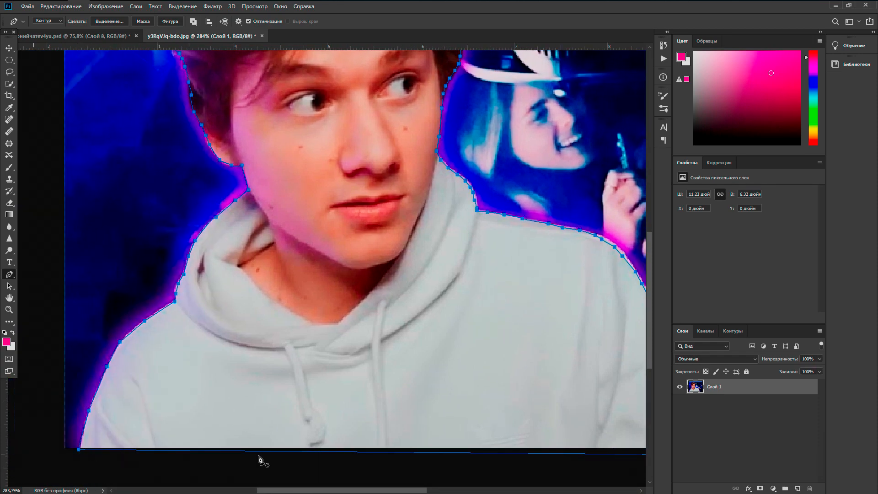
{"action": "scroll", "coordinate": [333, 358], "scroll_direction": "down", "scroll_amount": 4}
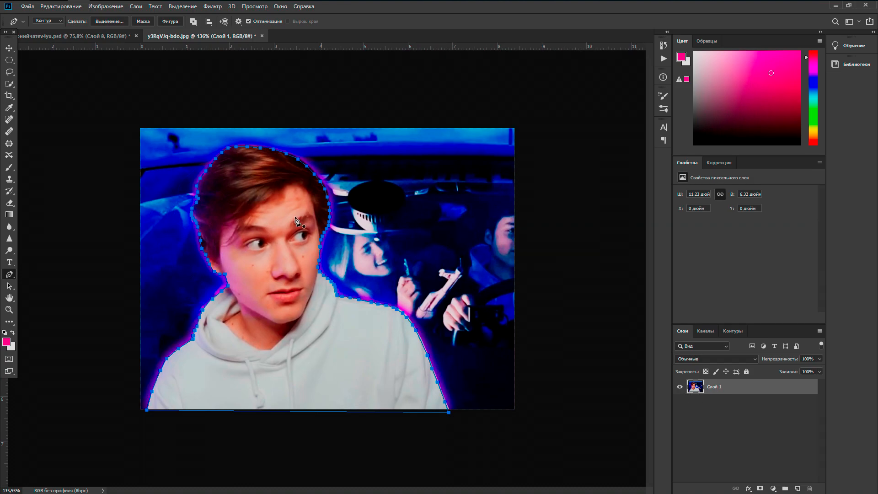
{"action": "left_click", "coordinate": [293, 324]}
{"action": "key", "text": "ctrl+z"}
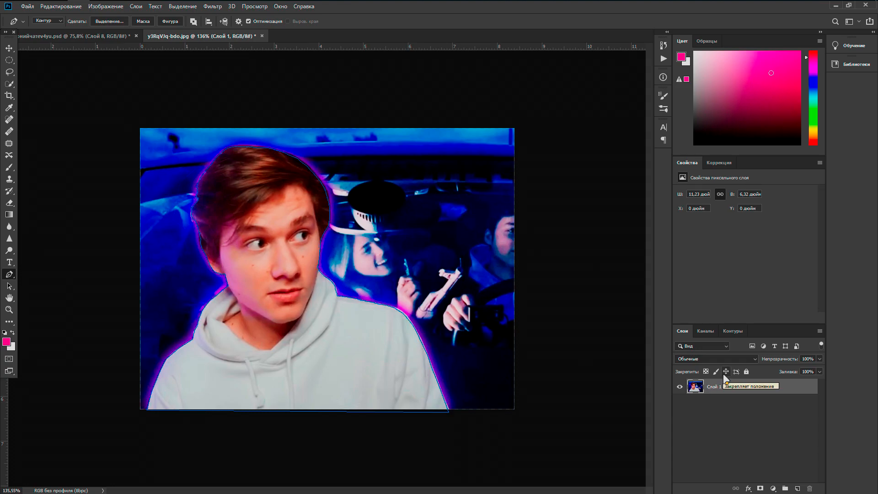
Try creating a vector mask from the closed path on layer Слой 1, and undo it
{"action": "right_click", "coordinate": [306, 329]}
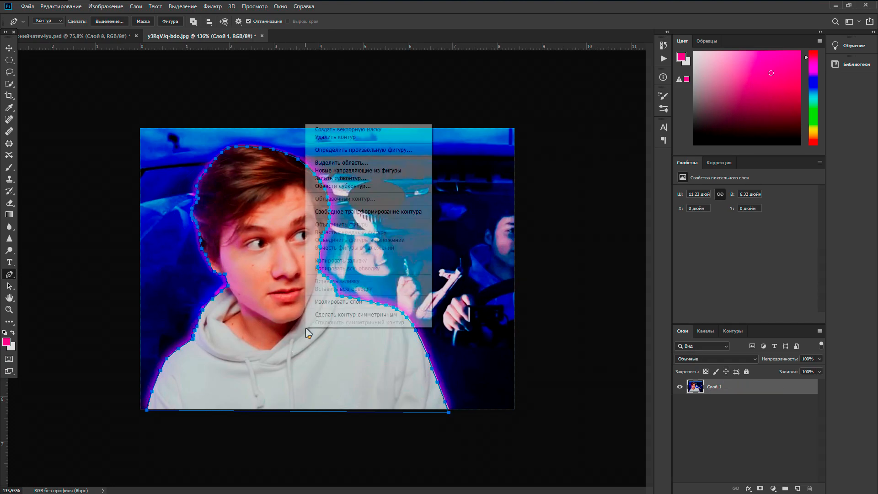
{"action": "left_click", "coordinate": [407, 131]}
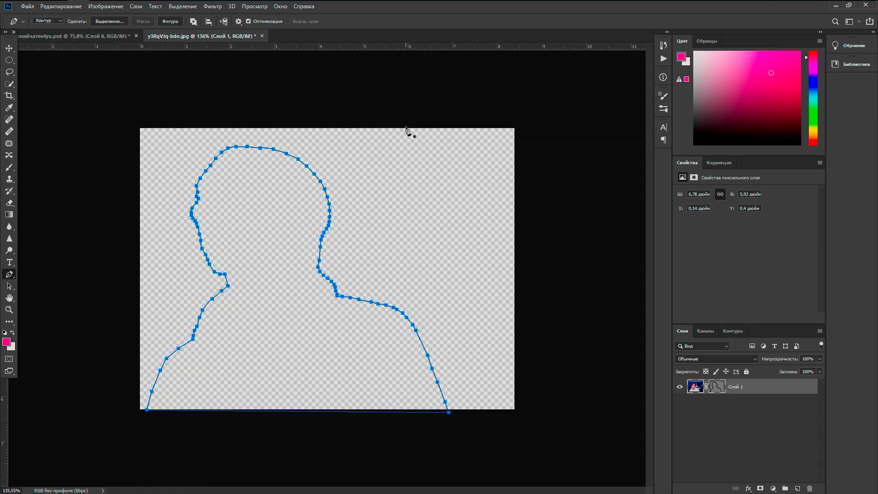
{"action": "key", "text": "ctrl+z"}
Try making the closed path symmetrical and erasing across the picture with the Eraser, and undo the erasing
{"action": "right_click", "coordinate": [251, 219]}
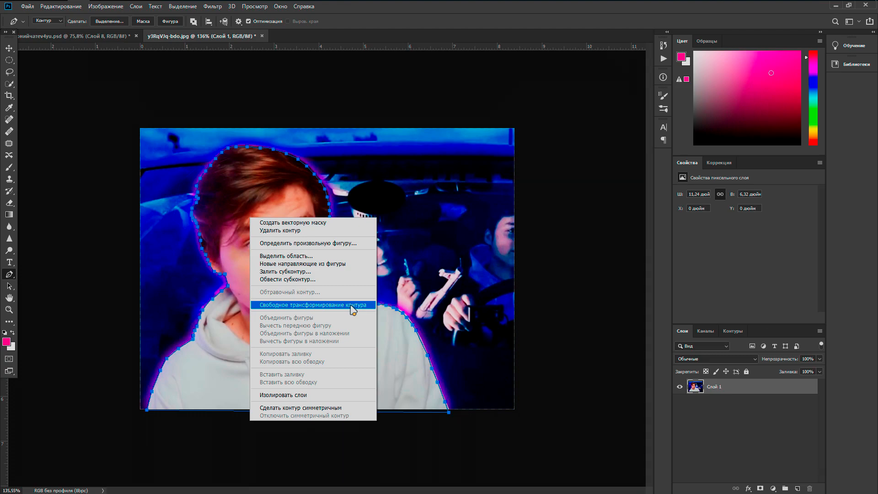
{"action": "left_click", "coordinate": [338, 407]}
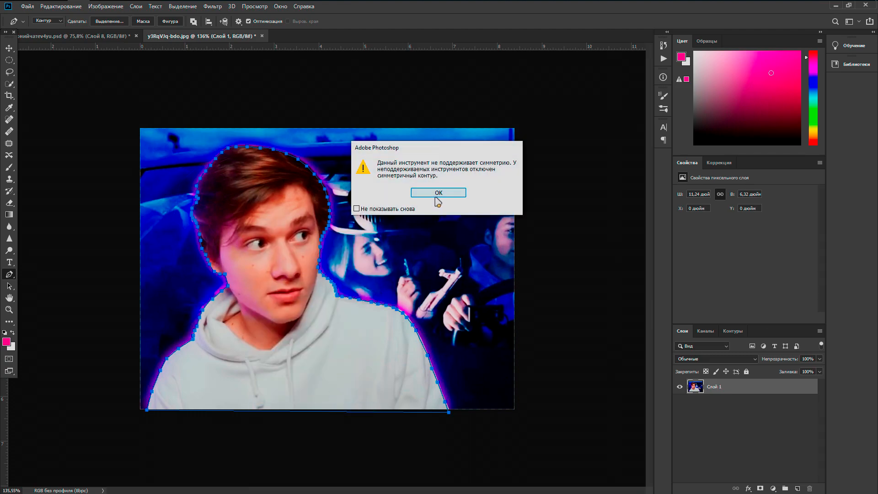
{"action": "left_click", "coordinate": [437, 193]}
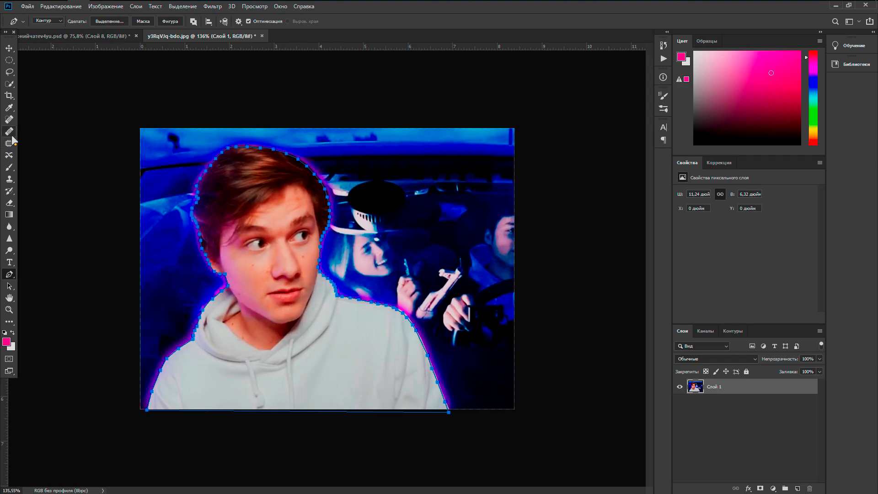
{"action": "left_click", "coordinate": [9, 202]}
{"action": "mouse_move", "coordinate": [245, 245]}
{"action": "left_mouse_down"}
{"action": "mouse_move", "coordinate": [196, 284]}
{"action": "mouse_move", "coordinate": [357, 229]}
{"action": "left_mouse_up"}
{"action": "mouse_move", "coordinate": [430, 259]}
{"action": "left_mouse_down"}
{"action": "mouse_move", "coordinate": [335, 164]}
{"action": "mouse_move", "coordinate": [259, 151]}
{"action": "mouse_move", "coordinate": [181, 203]}
{"action": "mouse_move", "coordinate": [288, 290]}
{"action": "mouse_move", "coordinate": [405, 338]}
{"action": "mouse_move", "coordinate": [458, 378]}
{"action": "mouse_move", "coordinate": [465, 433]}
{"action": "left_mouse_up"}
{"action": "key", "text": "ctrl+z"}
Try switching off the symmetry of the closed path with the Pen tool active
{"action": "right_click", "coordinate": [268, 299]}
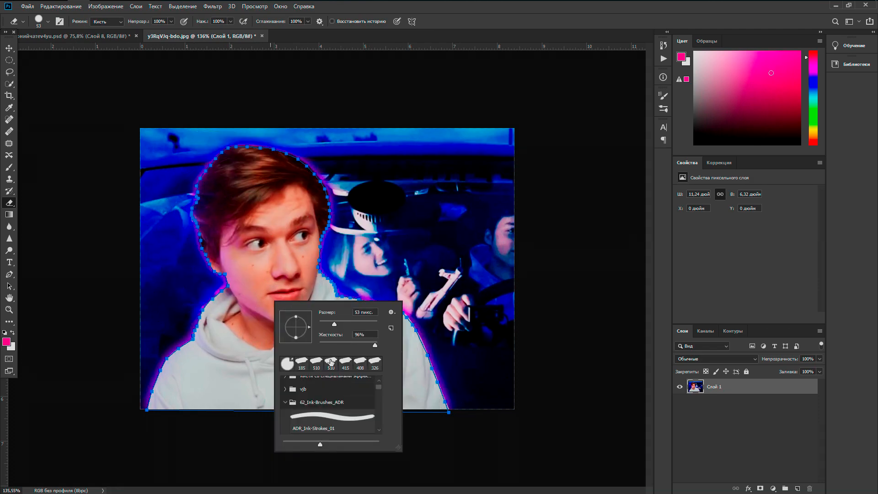
{"action": "right_click", "coordinate": [251, 206]}
{"action": "left_click", "coordinate": [9, 274]}
{"action": "right_click", "coordinate": [260, 247]}
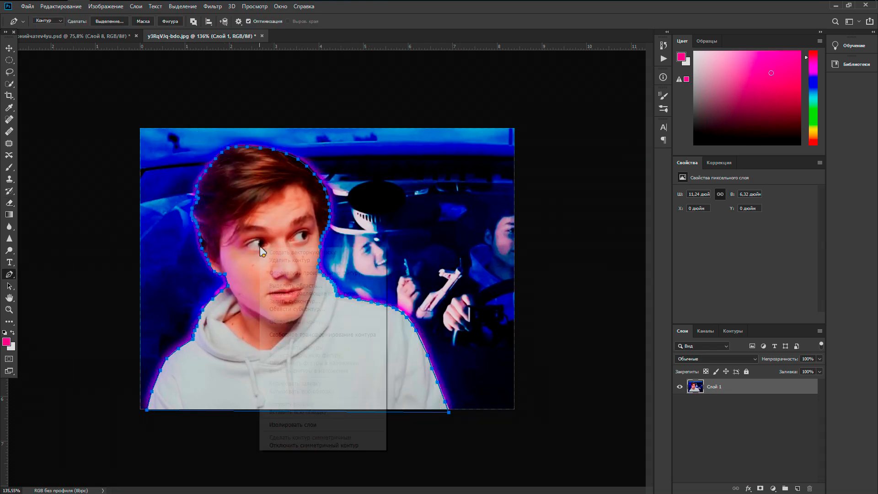
{"action": "left_click", "coordinate": [346, 443]}
{"action": "left_click", "coordinate": [435, 194]}
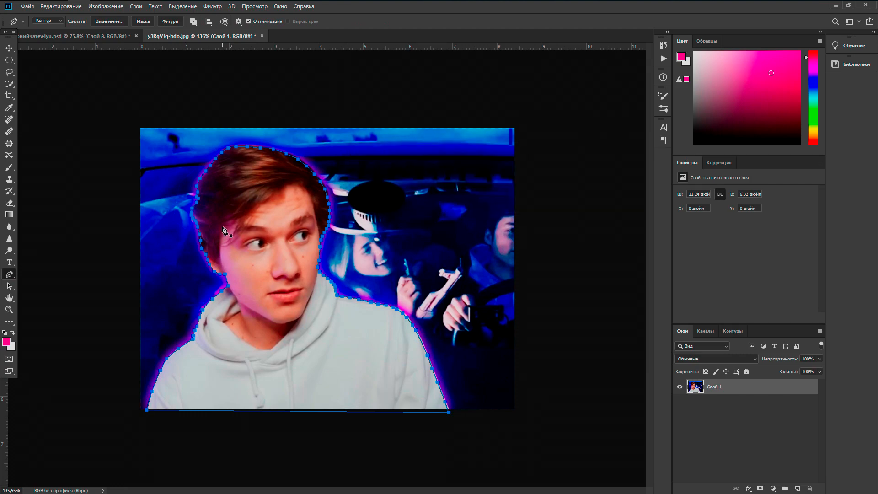
Try defining a custom shape from the closed path around the man
{"action": "right_click", "coordinate": [256, 227]}
{"action": "left_click", "coordinate": [315, 252]}
{"action": "left_click", "coordinate": [520, 158]}
{"action": "right_click", "coordinate": [279, 245]}
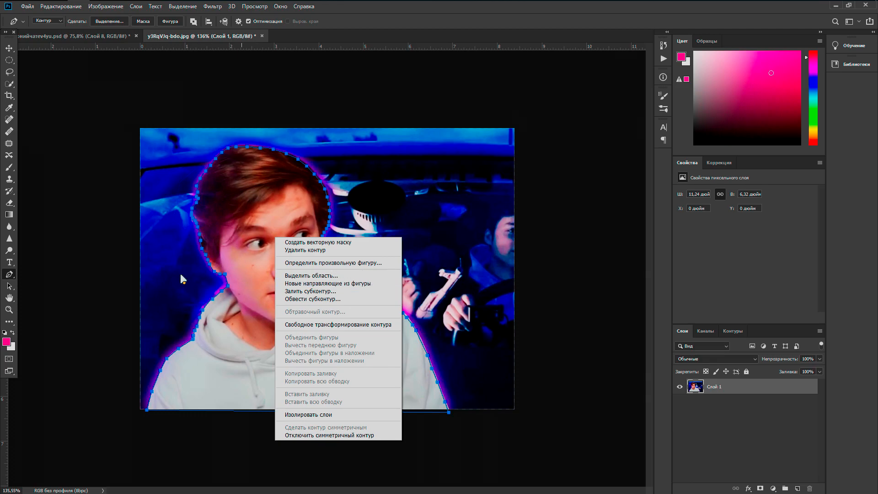
{"action": "left_click", "coordinate": [95, 331]}
Duplicate layer Слой 1 and keep the duplicate selected
{"action": "left_click", "coordinate": [9, 48]}
{"action": "mouse_move", "coordinate": [271, 266]}
{"action": "left_mouse_down"}
{"action": "mouse_move", "coordinate": [321, 262]}
{"action": "mouse_move", "coordinate": [259, 275]}
{"action": "mouse_move", "coordinate": [260, 257]}
{"action": "mouse_move", "coordinate": [267, 265]}
{"action": "left_mouse_up"}
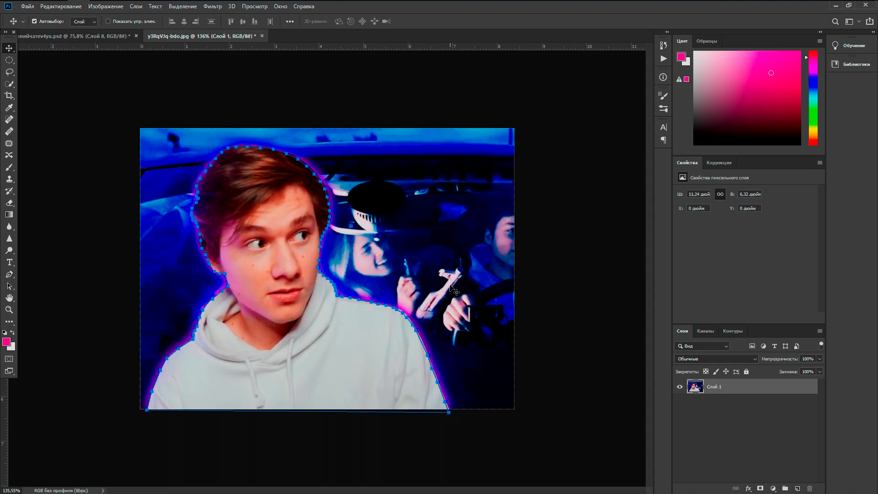
{"action": "key", "text": "ctrl+j"}
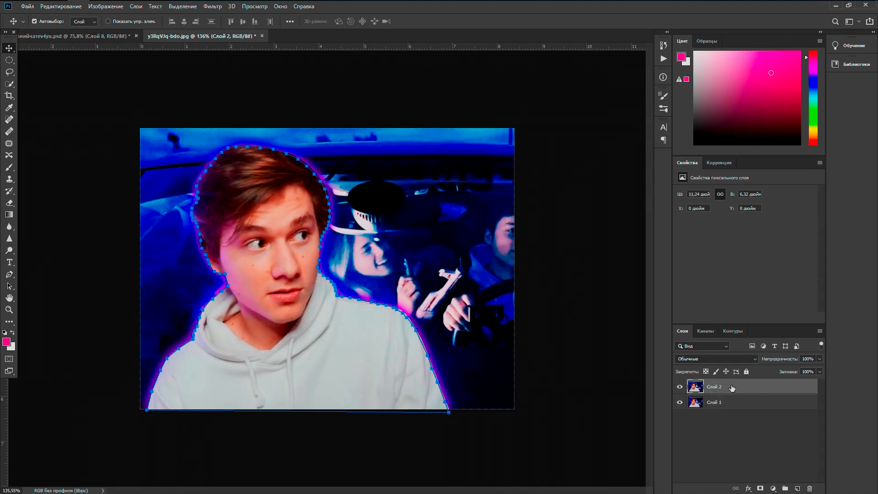
{"action": "left_click", "coordinate": [735, 405]}
{"action": "left_click", "coordinate": [735, 389]}
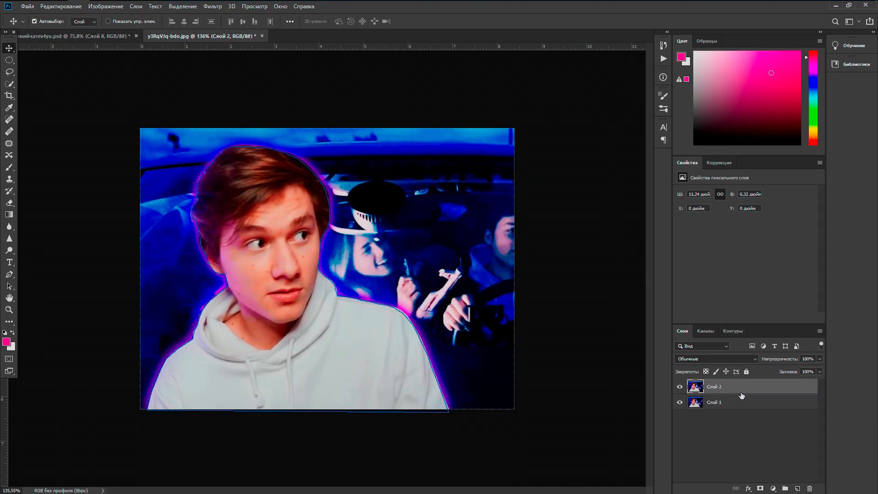
Try deleting the path and duplicating the layer again, and step back to the duplicated layer with its path
{"action": "key", "text": "Delete"}
{"action": "key", "text": "Delete"}
{"action": "key", "text": "ctrl+z"}
{"action": "key", "text": "ctrl"}
{"action": "key", "text": "ctrl+j"}
{"action": "key", "text": "Return"}
{"action": "key", "text": "ctrl+z"}
{"action": "key", "text": "ctrl+z"}
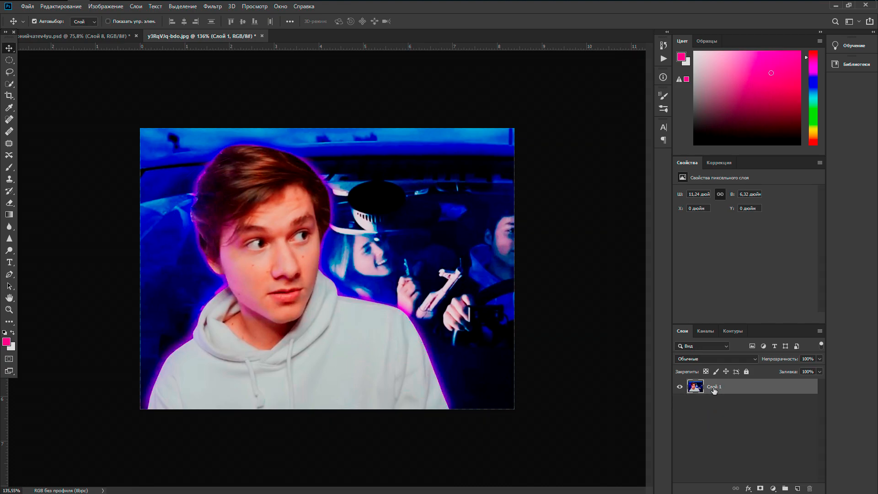
{"action": "key", "text": "ctrl+shift+z"}
{"action": "key", "text": "ctrl+shift+z"}
{"action": "key", "text": "ctrl+shift+z"}
{"action": "key", "text": "ctrl+z"}
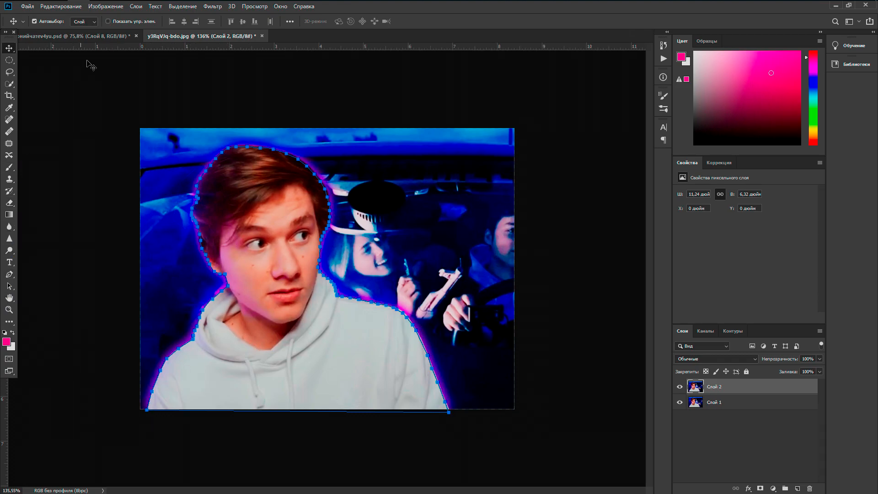
Isolate the man along the path on a layer of his own with a transparent background
{"action": "left_click", "coordinate": [101, 7]}
{"action": "left_click", "coordinate": [500, 239]}
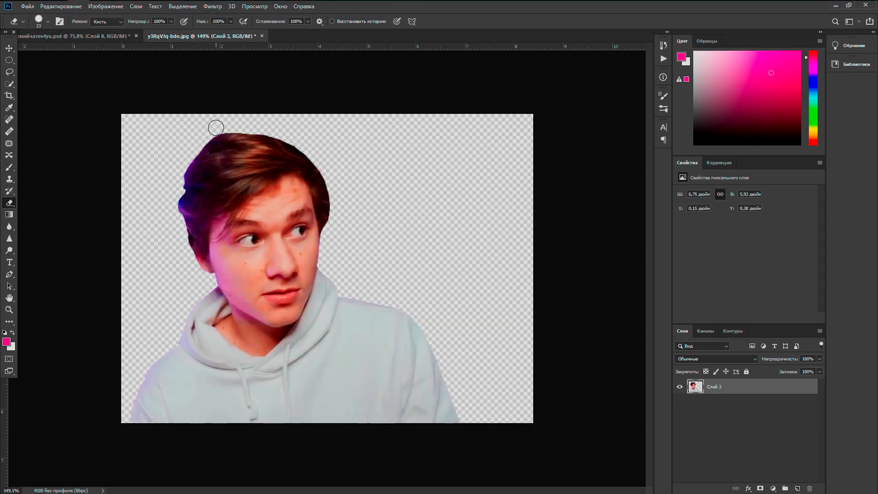
Choose the Smudge tool and smear the edge of the hair at the back of the head outward
{"action": "scroll", "coordinate": [185, 181], "scroll_direction": "up", "scroll_amount": 8}
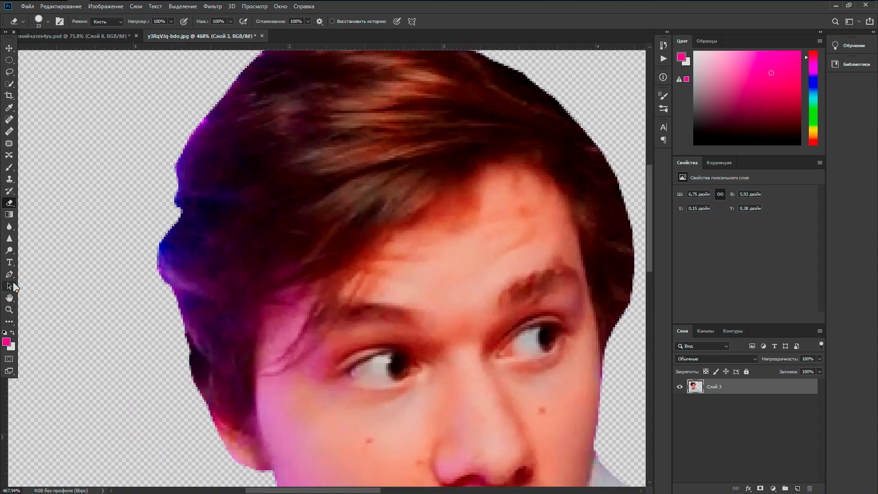
{"action": "right_click", "coordinate": [10, 322]}
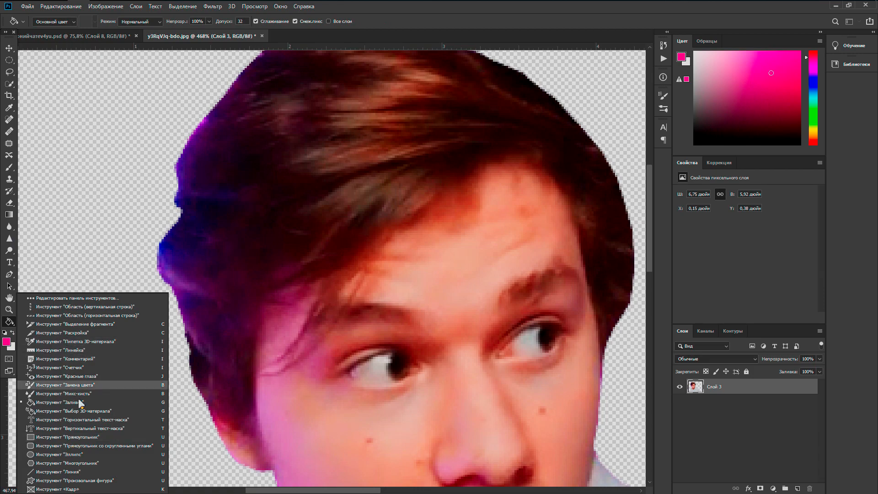
{"action": "left_click", "coordinate": [11, 251]}
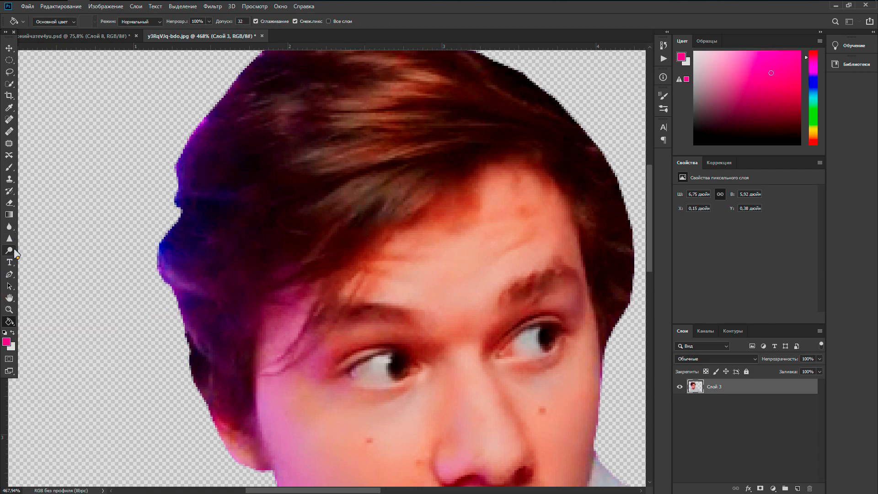
{"action": "left_click", "coordinate": [9, 228]}
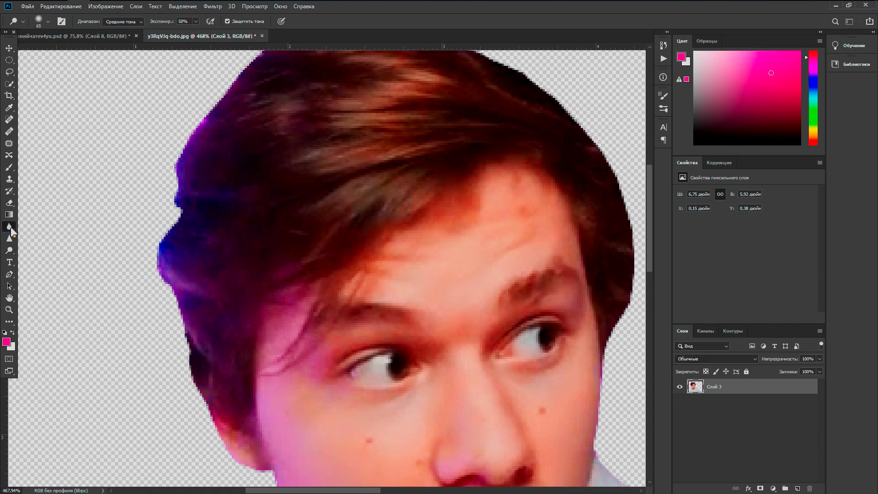
{"action": "left_click", "coordinate": [44, 237]}
{"action": "left_click_drag", "start_coordinate": [183, 255], "coordinate": [138, 314]}
{"action": "scroll", "coordinate": [168, 255], "scroll_direction": "up", "scroll_amount": 10}
{"action": "mouse_move", "coordinate": [171, 289]}
{"action": "left_mouse_down"}
{"action": "mouse_move", "coordinate": [154, 372]}
{"action": "mouse_move", "coordinate": [179, 352]}
{"action": "left_mouse_up"}
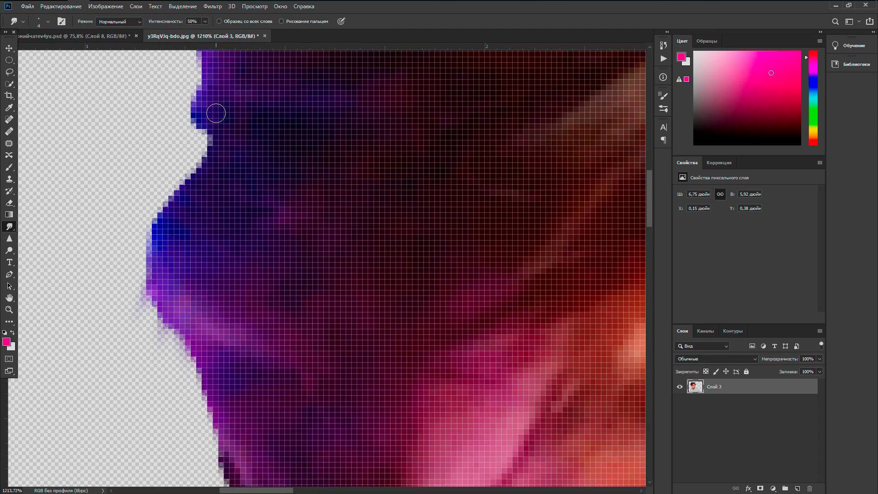
Smudge the bulging blue strand and the notch above it downward to soften the hair outline
{"action": "left_click_drag", "start_coordinate": [216, 114], "coordinate": [167, 262]}
{"action": "left_click_drag", "start_coordinate": [214, 146], "coordinate": [141, 343]}
{"action": "mouse_move", "coordinate": [168, 202]}
{"action": "left_mouse_down"}
{"action": "mouse_move", "coordinate": [171, 339]}
{"action": "mouse_move", "coordinate": [159, 362]}
{"action": "left_mouse_up"}
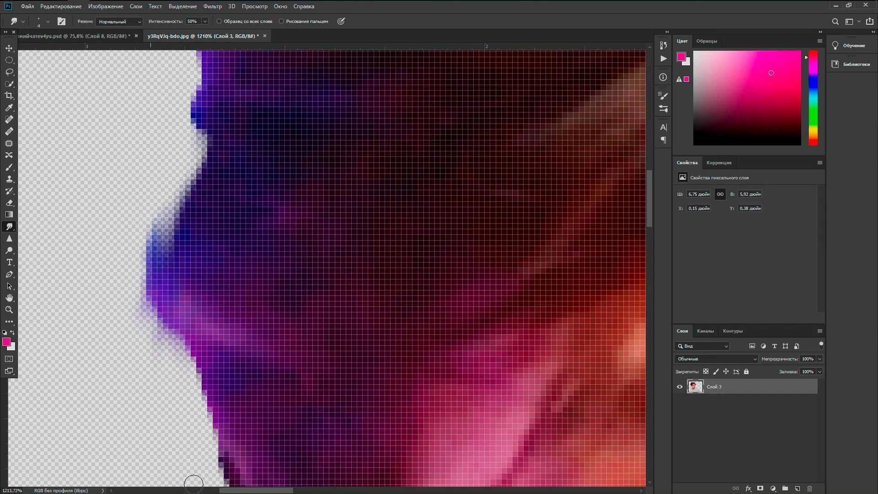
{"action": "left_click_drag", "start_coordinate": [213, 437], "coordinate": [213, 388]}
{"action": "left_click_drag", "start_coordinate": [197, 96], "coordinate": [159, 247]}
{"action": "left_click_drag", "start_coordinate": [210, 82], "coordinate": [144, 345]}
{"action": "scroll", "coordinate": [210, 156], "scroll_direction": "down", "scroll_amount": 10}
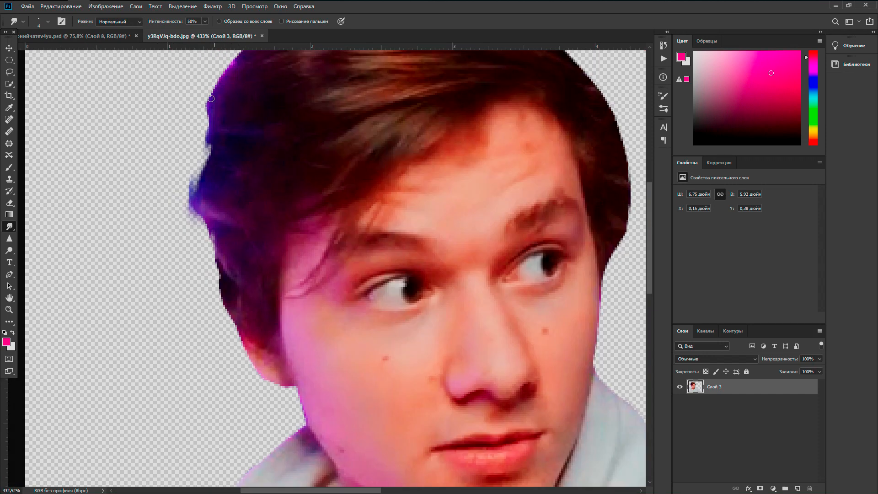
Smear the hair tips outward and down along the back of the head above the blue strand
{"action": "scroll", "coordinate": [214, 108], "scroll_direction": "up", "scroll_amount": 5}
{"action": "left_click_drag", "start_coordinate": [237, 112], "coordinate": [180, 198]}
{"action": "left_click_drag", "start_coordinate": [216, 175], "coordinate": [197, 199]}
{"action": "left_click_drag", "start_coordinate": [251, 172], "coordinate": [169, 268]}
{"action": "mouse_move", "coordinate": [243, 126]}
{"action": "left_mouse_down"}
{"action": "mouse_move", "coordinate": [135, 201]}
{"action": "mouse_move", "coordinate": [185, 192]}
{"action": "left_mouse_up"}
{"action": "mouse_move", "coordinate": [238, 78]}
{"action": "left_mouse_down"}
{"action": "mouse_move", "coordinate": [181, 122]}
{"action": "mouse_move", "coordinate": [190, 126]}
{"action": "left_mouse_up"}
{"action": "scroll", "coordinate": [302, 211], "scroll_direction": "down", "scroll_amount": 5}
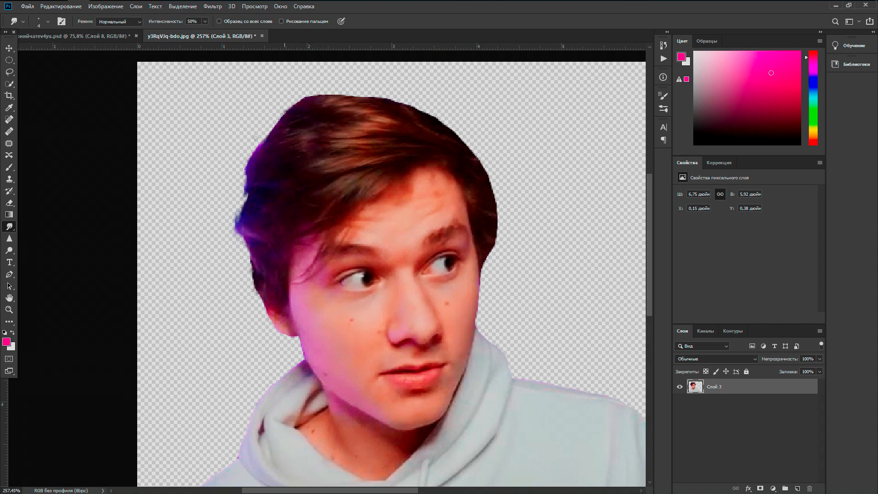
Undo one smudge stroke, set the Smudge strength to 45%, and soften the hair edge up to the crown
{"action": "scroll", "coordinate": [266, 123], "scroll_direction": "up", "scroll_amount": 5}
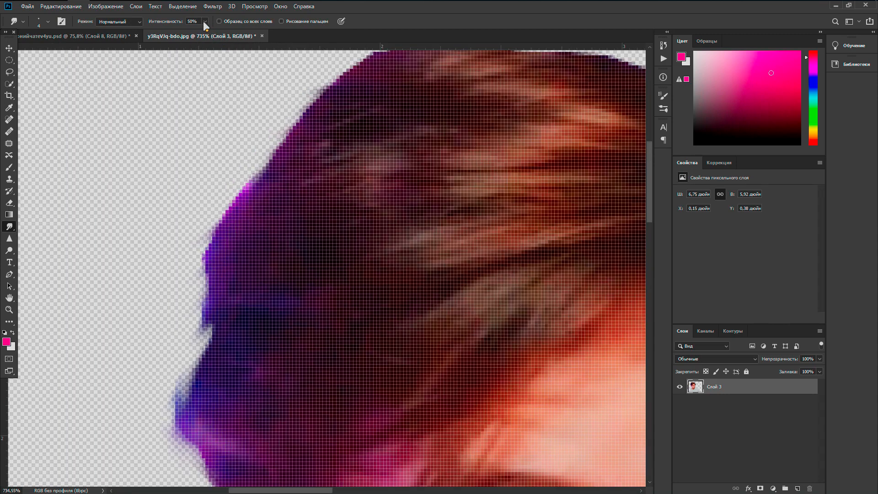
{"action": "left_click_drag", "start_coordinate": [275, 147], "coordinate": [224, 174]}
{"action": "key", "text": "ctrl+z"}
{"action": "left_click", "coordinate": [204, 21]}
{"action": "left_click_drag", "start_coordinate": [208, 31], "coordinate": [188, 33]}
{"action": "left_click_drag", "start_coordinate": [212, 207], "coordinate": [285, 131]}
{"action": "mouse_move", "coordinate": [333, 96]}
{"action": "left_mouse_down"}
{"action": "mouse_move", "coordinate": [240, 168]}
{"action": "mouse_move", "coordinate": [269, 152]}
{"action": "mouse_move", "coordinate": [286, 122]}
{"action": "left_mouse_up"}
{"action": "mouse_move", "coordinate": [383, 82]}
{"action": "left_mouse_down"}
{"action": "mouse_move", "coordinate": [290, 100]}
{"action": "mouse_move", "coordinate": [260, 134]}
{"action": "left_mouse_up"}
{"action": "scroll", "coordinate": [259, 134], "scroll_direction": "down", "scroll_amount": 5}
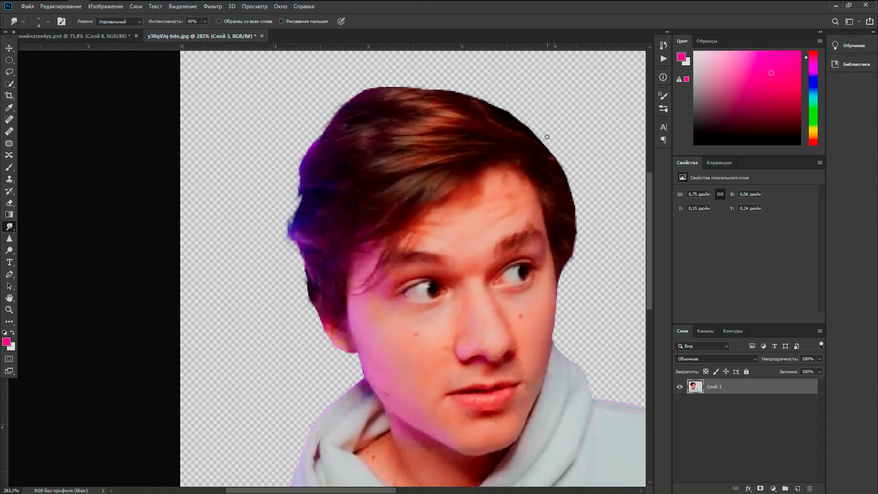
Move the cut-out man into the thumbnail document, beside the words У EXILE
{"action": "scroll", "coordinate": [482, 235], "scroll_direction": "down", "scroll_amount": 3}
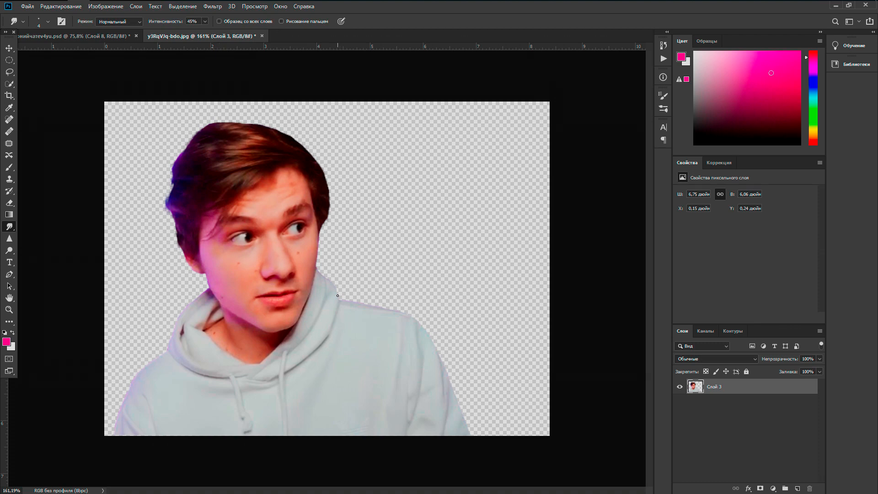
{"action": "left_click", "coordinate": [11, 48]}
{"action": "left_click_drag", "start_coordinate": [279, 183], "coordinate": [467, 293]}
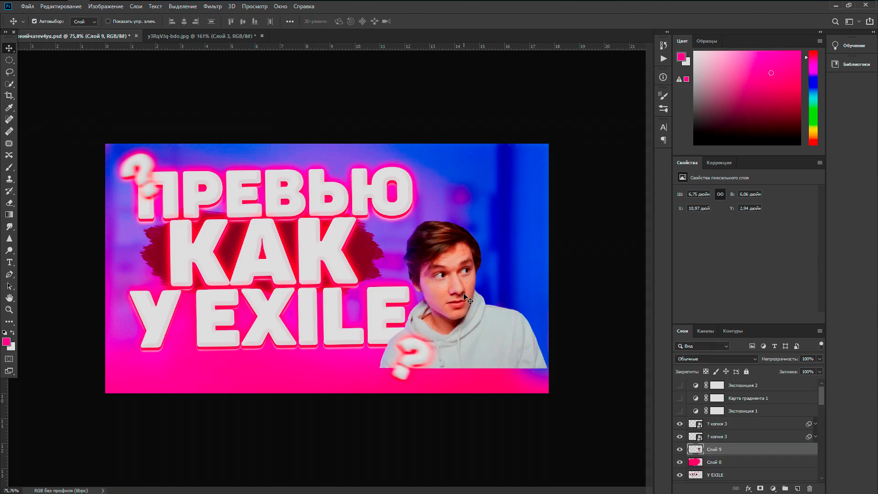
{"action": "key", "text": "super"}
{"action": "key", "text": "Escape"}
Flip the man horizontally, enlarge him to about 164.62% and rotate him to about -8.21°
{"action": "key", "text": "ctrl+t"}
{"action": "right_click", "coordinate": [471, 315]}
{"action": "left_click", "coordinate": [521, 429]}
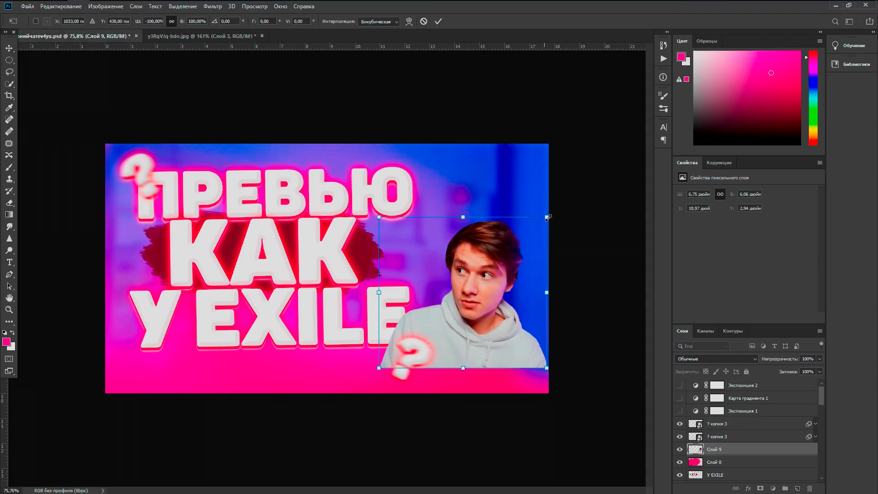
{"action": "left_click_drag", "start_coordinate": [548, 218], "coordinate": [643, 136]}
{"action": "left_click_drag", "start_coordinate": [547, 236], "coordinate": [501, 261]}
{"action": "left_click_drag", "start_coordinate": [617, 146], "coordinate": [578, 138]}
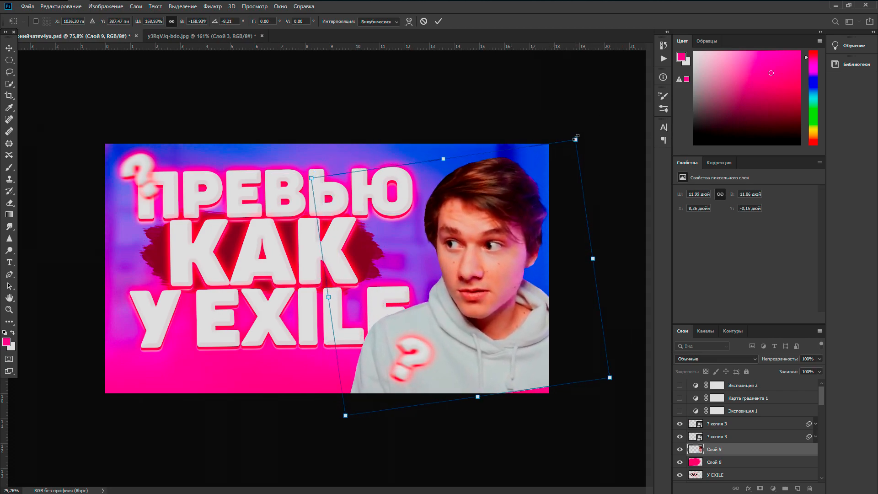
{"action": "mouse_move", "coordinate": [500, 213]}
{"action": "left_mouse_down"}
{"action": "mouse_move", "coordinate": [523, 217]}
{"action": "mouse_move", "coordinate": [492, 213]}
{"action": "left_mouse_up"}
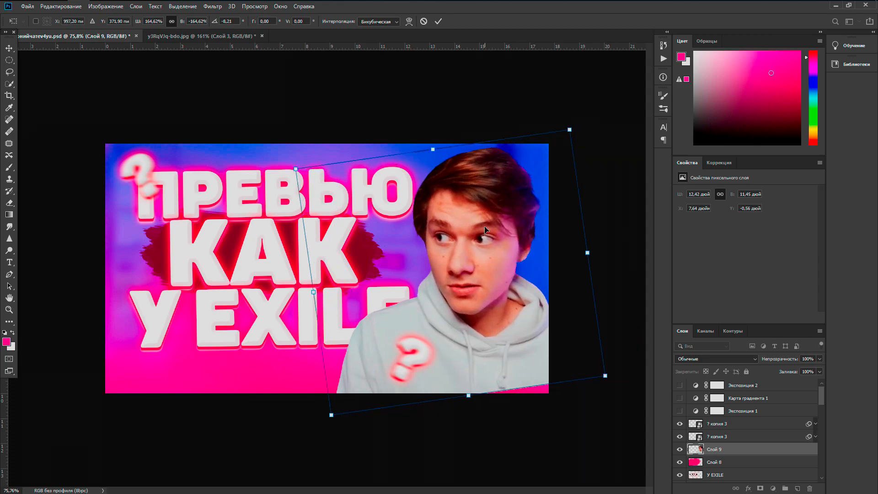
Adjust the man's size, angle and position to cover the thumbnail's lower right corner, about 11.29 × 10.78 inches, and apply the transformation
{"action": "mouse_move", "coordinate": [470, 396]}
{"action": "left_mouse_down"}
{"action": "mouse_move", "coordinate": [470, 408]}
{"action": "mouse_move", "coordinate": [469, 388]}
{"action": "mouse_move", "coordinate": [470, 397]}
{"action": "left_mouse_up"}
{"action": "left_click_drag", "start_coordinate": [604, 176], "coordinate": [611, 186]}
{"action": "left_click_drag", "start_coordinate": [481, 227], "coordinate": [493, 224]}
{"action": "left_click_drag", "start_coordinate": [469, 399], "coordinate": [469, 402]}
{"action": "left_click_drag", "start_coordinate": [481, 314], "coordinate": [477, 313]}
{"action": "left_click", "coordinate": [439, 22]}
Reorder the man's layer Слой 9 to sit directly beneath the У EXILE text layer
{"action": "left_click_drag", "start_coordinate": [711, 451], "coordinate": [712, 480]}
{"action": "scroll", "coordinate": [709, 447], "scroll_direction": "down", "scroll_amount": 3}
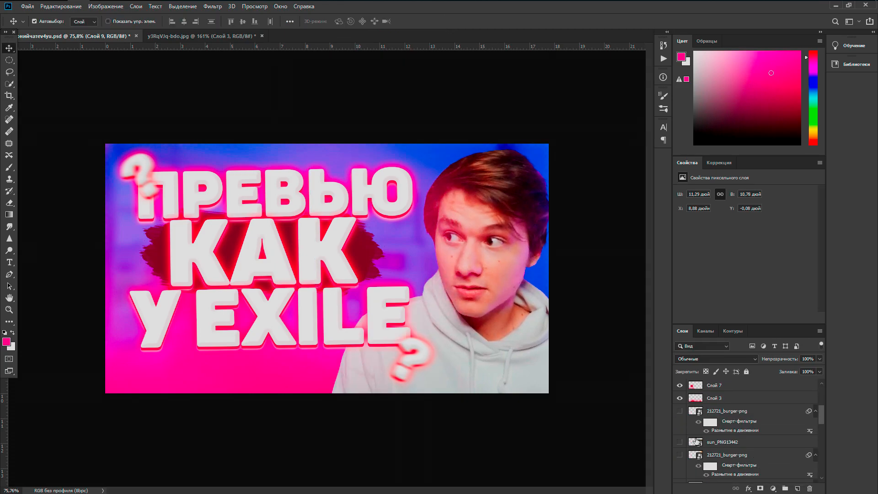
{"action": "scroll", "coordinate": [696, 441], "scroll_direction": "up", "scroll_amount": 3}
Move the question mark at the end of EXILE onto the lower front of the man's hoodie
{"action": "left_click", "coordinate": [716, 436]}
{"action": "key", "text": "ctrl+t"}
{"action": "key", "text": "Return"}
{"action": "left_click_drag", "start_coordinate": [415, 363], "coordinate": [510, 360]}
{"action": "left_click", "coordinate": [349, 21]}
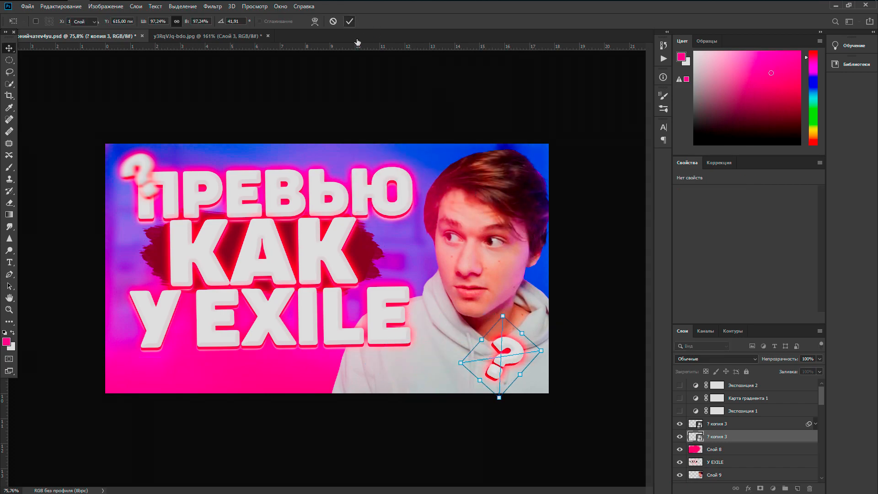
Shift the other question mark into the thumbnail's upper left corner, partly beyond its edges, and apply the transformation
{"action": "left_click", "coordinate": [717, 424]}
{"action": "key", "text": "ctrl+t"}
{"action": "left_click", "coordinate": [452, 200]}
{"action": "left_click_drag", "start_coordinate": [149, 178], "coordinate": [129, 168]}
{"action": "left_click", "coordinate": [350, 21]}
Duplicate the upper left question mark and place the copy's layer directly beneath Слой 9
{"action": "key", "text": "ctrl+c"}
{"action": "key", "text": "ctrl+v"}
{"action": "left_click_drag", "start_coordinate": [734, 429], "coordinate": [720, 457]}
Move the question mark copy below and behind the letter У, rotate it, and apply the transformation
{"action": "key", "text": "ctrl+t"}
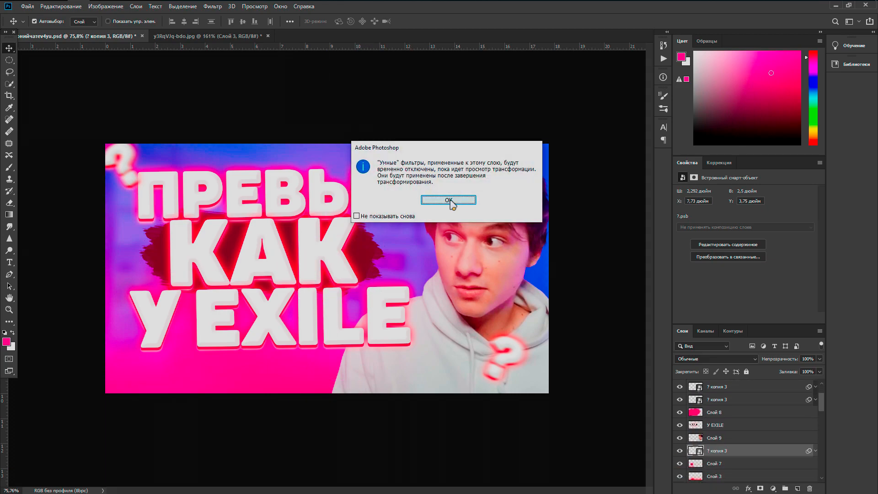
{"action": "left_click", "coordinate": [448, 200]}
{"action": "left_click_drag", "start_coordinate": [327, 270], "coordinate": [164, 364]}
{"action": "left_click_drag", "start_coordinate": [188, 331], "coordinate": [166, 316]}
{"action": "left_click_drag", "start_coordinate": [147, 356], "coordinate": [141, 348]}
{"action": "left_click", "coordinate": [350, 21]}
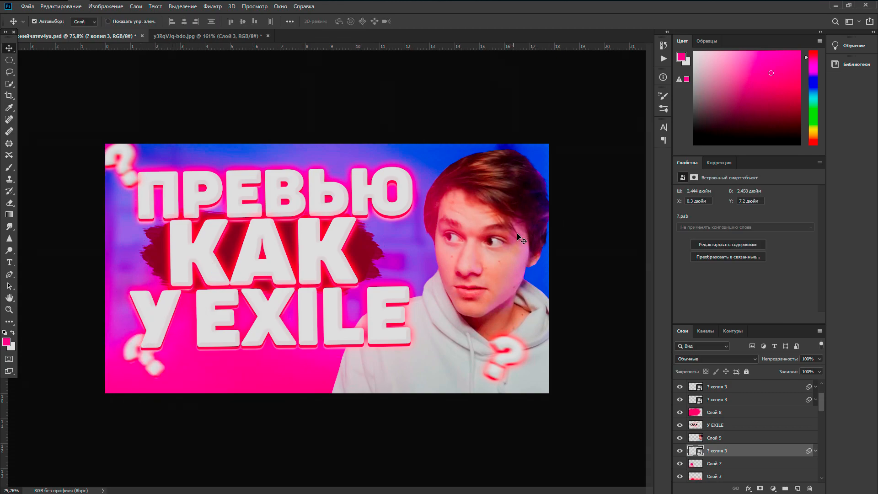
Add an empty layer directly above the man's layer Слой 9
{"action": "left_click", "coordinate": [714, 439]}
{"action": "left_click", "coordinate": [797, 488]}
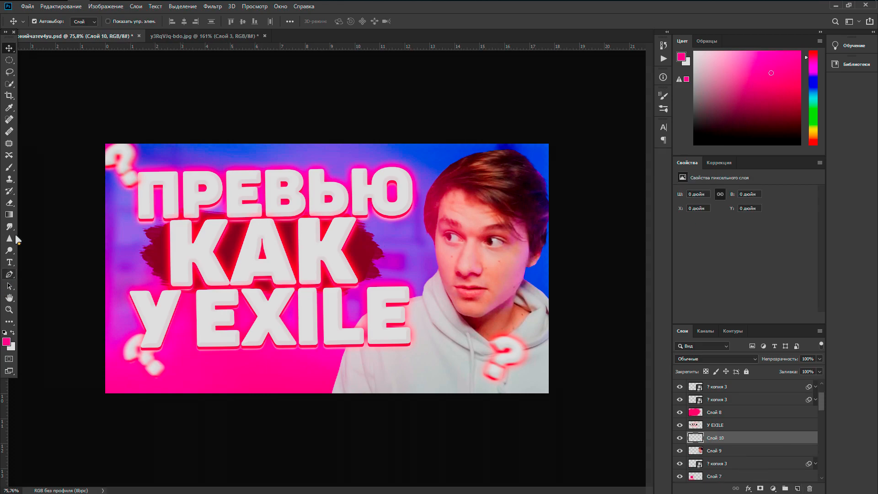
Try filling the new layer with pink using the Paint Bucket, and undo the fill
{"action": "key", "text": "g"}
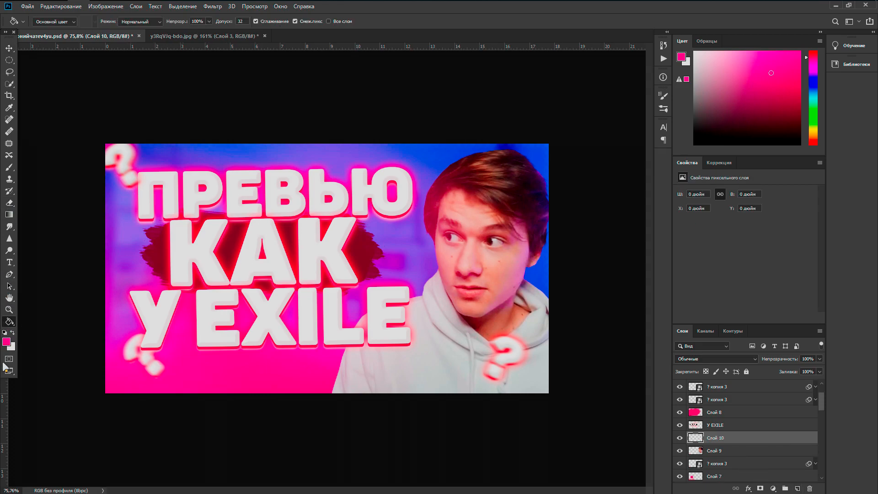
{"action": "left_click", "coordinate": [509, 321]}
{"action": "key", "text": "ctrl+z"}
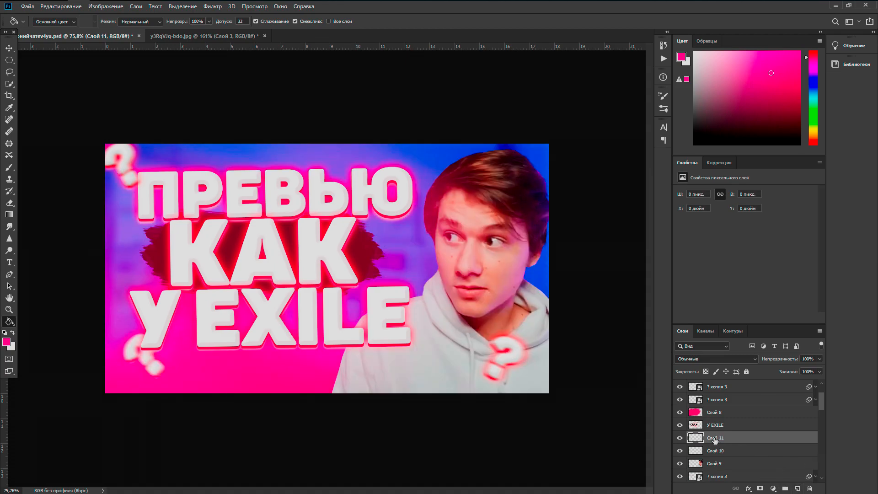
Place a pink-filled layer directly above the man's layer Слой 9 and clip it to him
{"action": "left_click", "coordinate": [797, 489], "text": "ctrl"}
{"action": "left_click", "coordinate": [310, 339]}
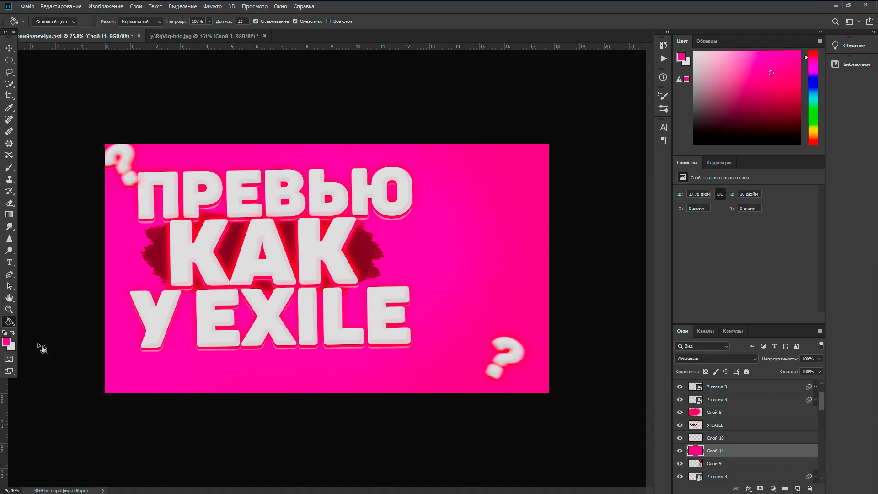
{"action": "left_click", "coordinate": [733, 457], "text": "alt"}
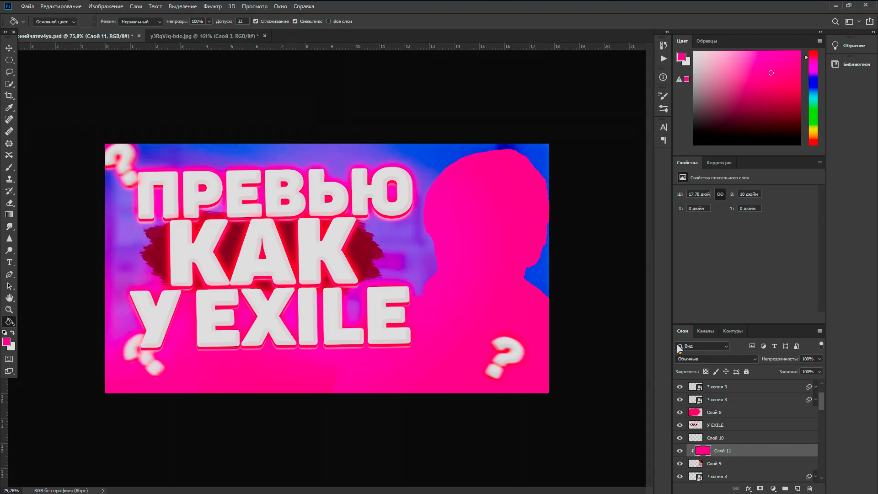
Set the clipped pink layer's blend mode to Осветление основы and its opacity to 43%
{"action": "left_click", "coordinate": [700, 359]}
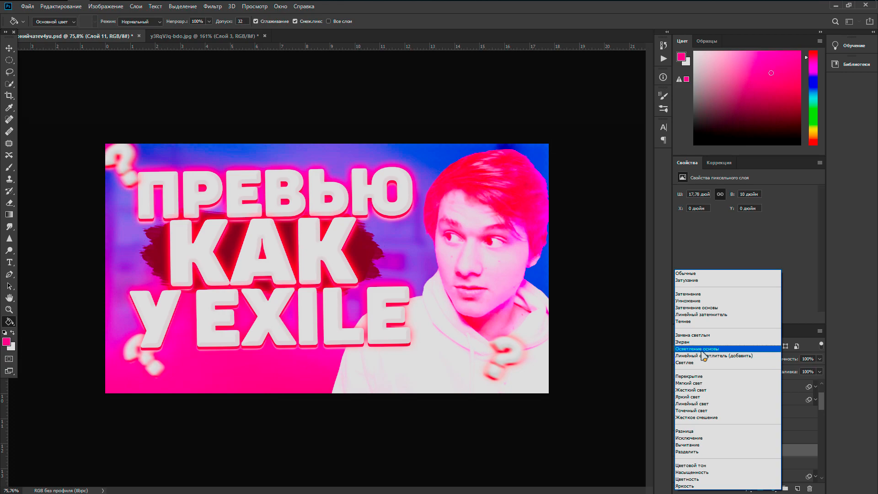
{"action": "left_click", "coordinate": [703, 349]}
{"action": "left_click_drag", "start_coordinate": [804, 370], "coordinate": [794, 372]}
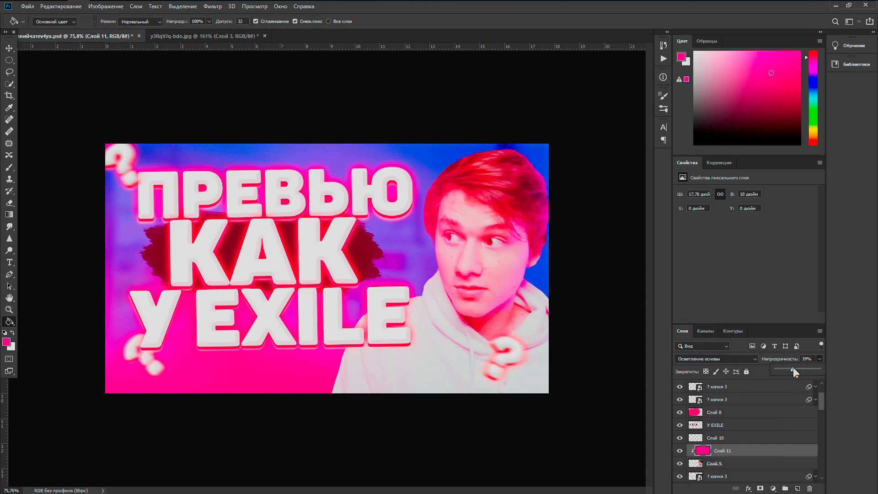
{"action": "left_click", "coordinate": [680, 451]}
{"action": "left_click", "coordinate": [680, 451]}
Add an empty layer above Слой 11 and set up a flattened Мягкая круглая brush at 31 px
{"action": "scroll", "coordinate": [414, 257], "scroll_direction": "up", "scroll_amount": 8}
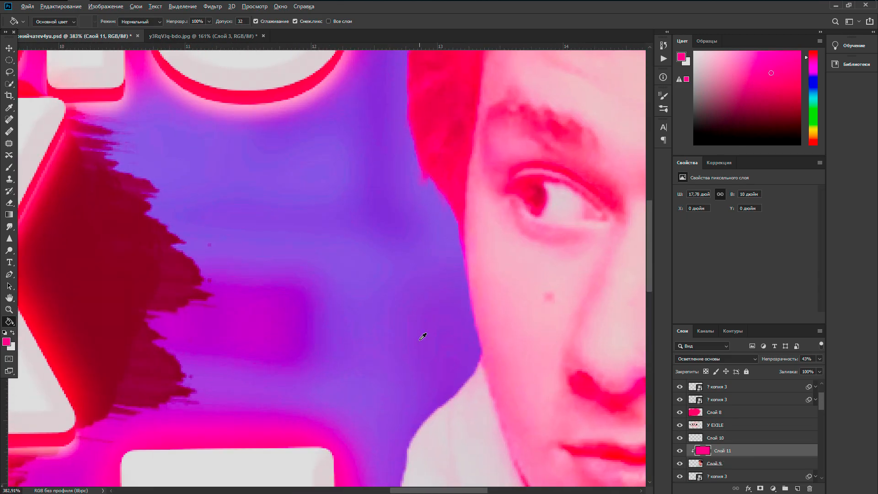
{"action": "scroll", "coordinate": [423, 337], "scroll_direction": "down", "scroll_amount": 6}
{"action": "scroll", "coordinate": [423, 337], "scroll_direction": "up", "scroll_amount": 4}
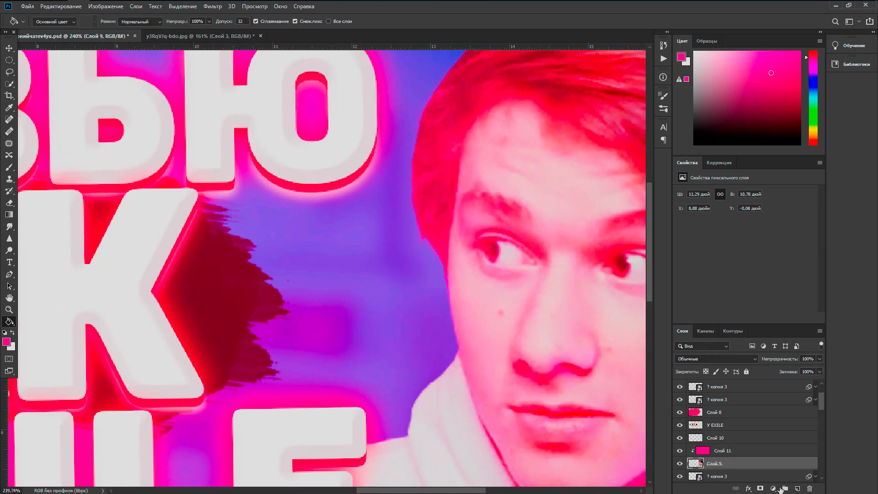
{"action": "left_click", "coordinate": [798, 488]}
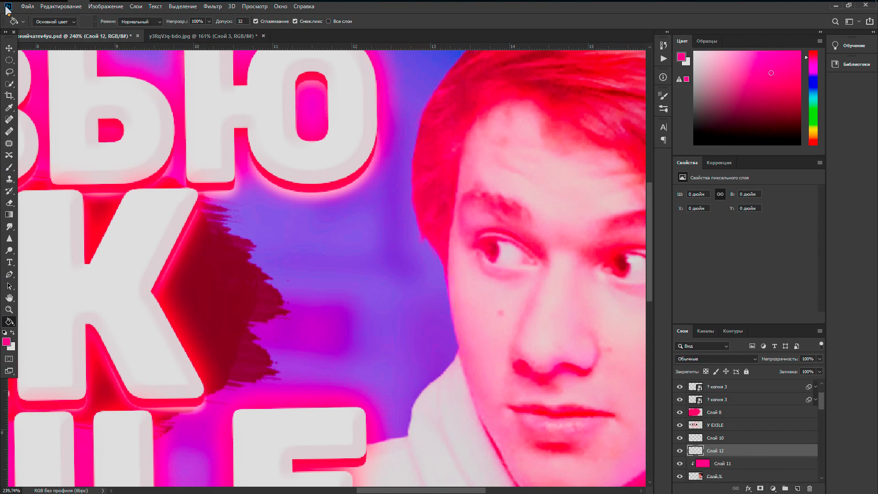
{"action": "key", "text": "b"}
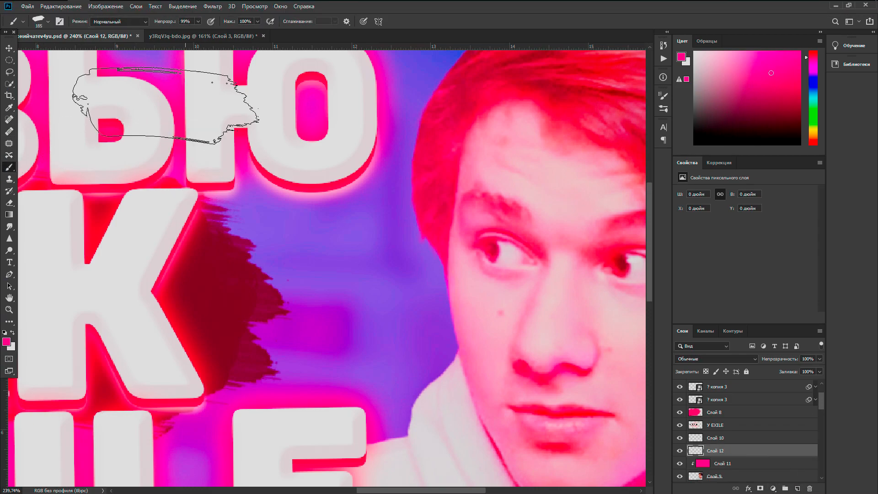
{"action": "left_click", "coordinate": [47, 21]}
{"action": "left_click", "coordinate": [94, 94]}
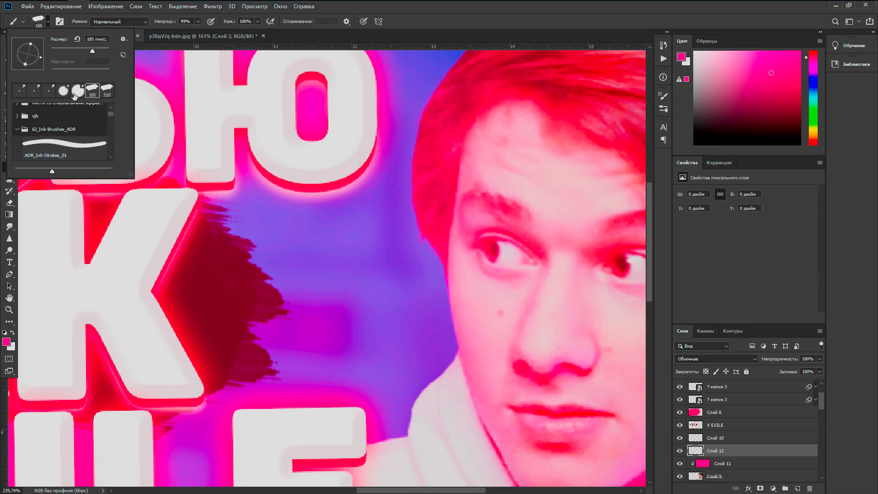
{"action": "scroll", "coordinate": [51, 120], "scroll_direction": "up", "scroll_amount": 3}
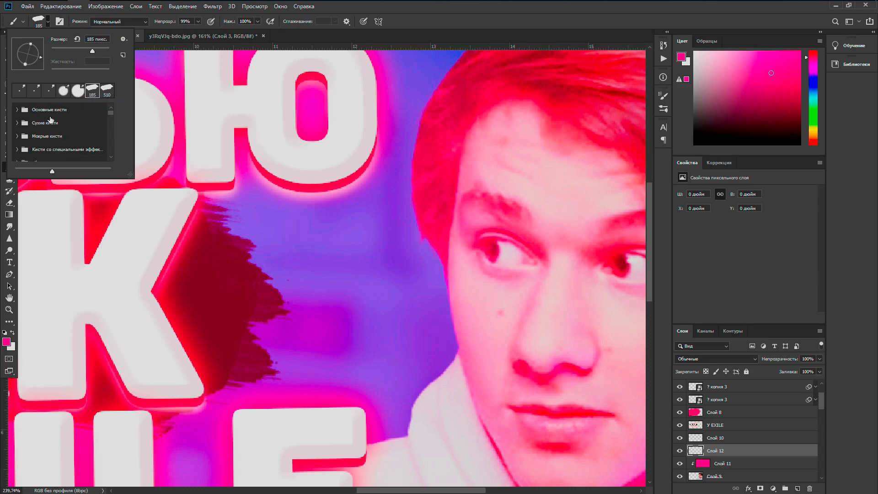
{"action": "left_click", "coordinate": [17, 109]}
{"action": "left_click", "coordinate": [61, 130]}
{"action": "left_click_drag", "start_coordinate": [28, 43], "coordinate": [28, 51]}
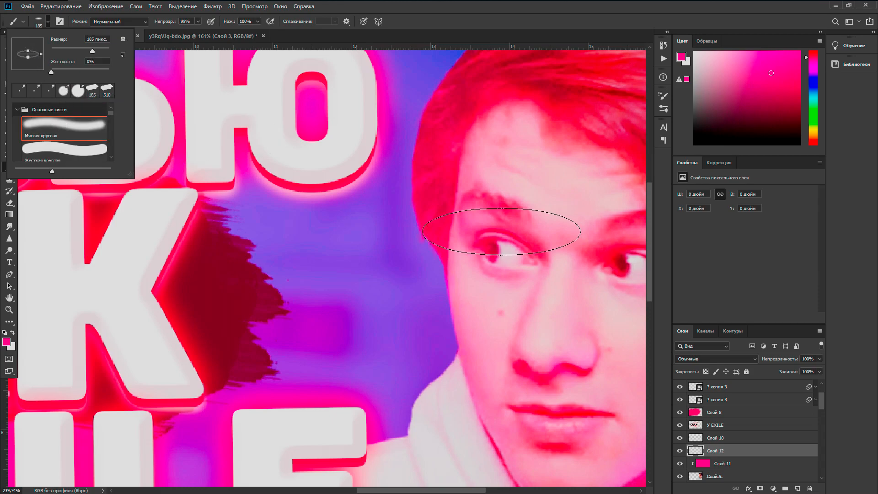
{"action": "left_click_drag", "start_coordinate": [91, 50], "coordinate": [75, 50]}
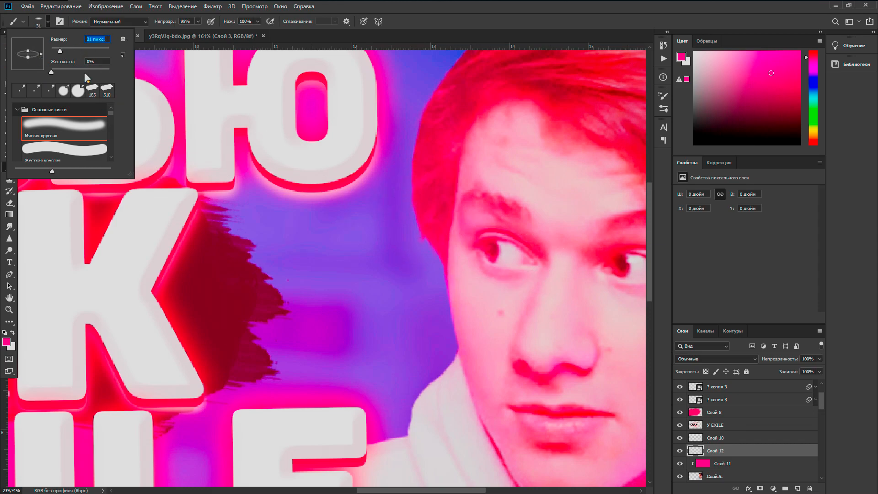
Try edging the man's cheek with pink strokes using a horizontal and a vertical flattened brush, and delete Слой 12
{"action": "left_click_drag", "start_coordinate": [441, 260], "coordinate": [445, 283]}
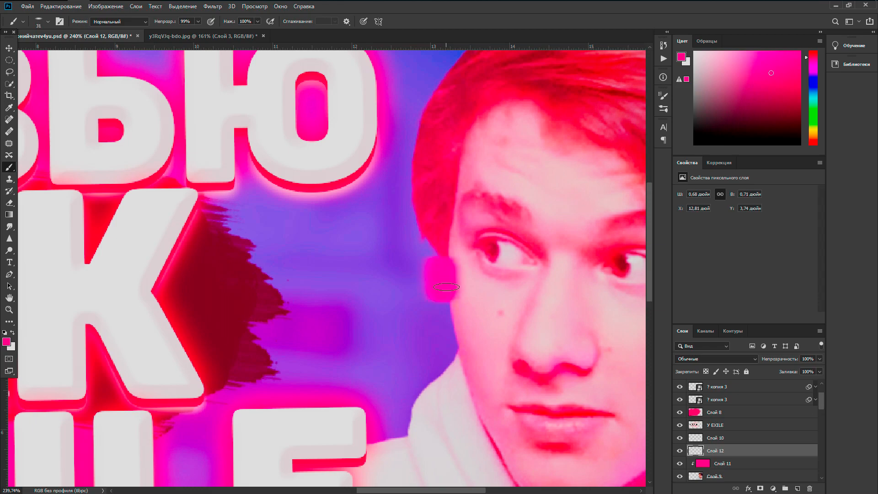
{"action": "key", "text": "ctrl+z"}
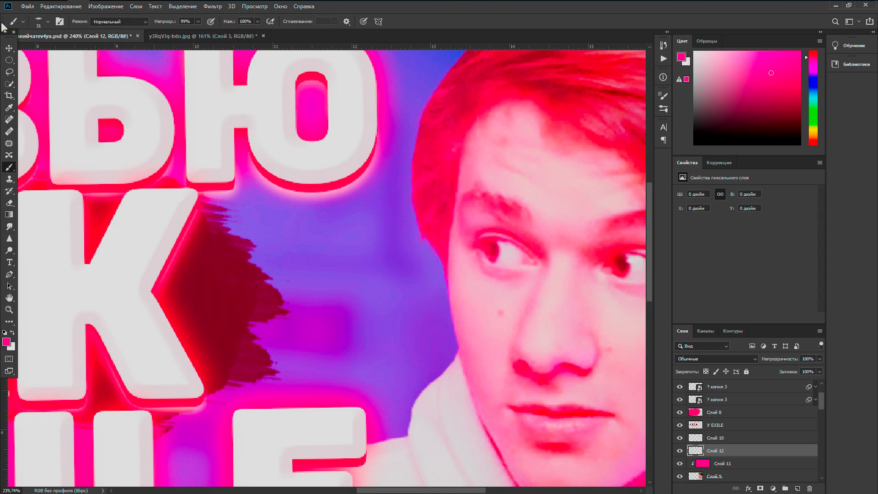
{"action": "left_click", "coordinate": [49, 22]}
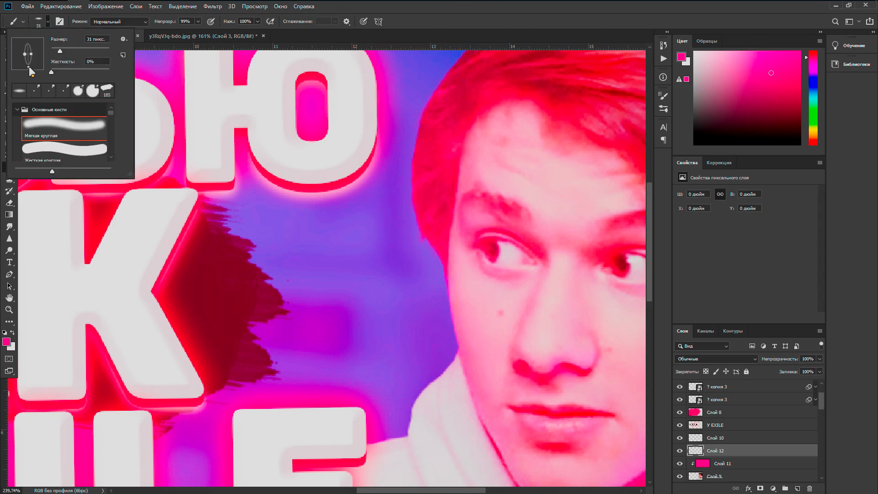
{"action": "left_click_drag", "start_coordinate": [443, 263], "coordinate": [458, 340]}
{"action": "key", "text": "Delete"}
{"action": "right_click", "coordinate": [400, 283], "text": "alt"}
{"action": "left_click_drag", "start_coordinate": [409, 428], "coordinate": [392, 418]}
{"action": "left_click_drag", "start_coordinate": [402, 328], "coordinate": [410, 327]}
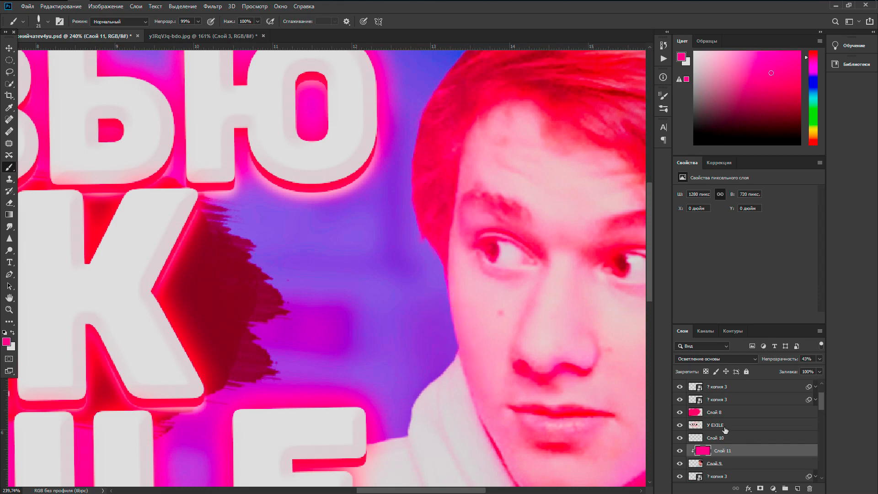
Try painting the cheek outline in pink on Слой 10 with the narrow 21 px brush, and undo the strokes
{"action": "left_click", "coordinate": [723, 437]}
{"action": "scroll", "coordinate": [443, 305], "scroll_direction": "up", "scroll_amount": 5}
{"action": "left_click_drag", "start_coordinate": [452, 302], "coordinate": [466, 368]}
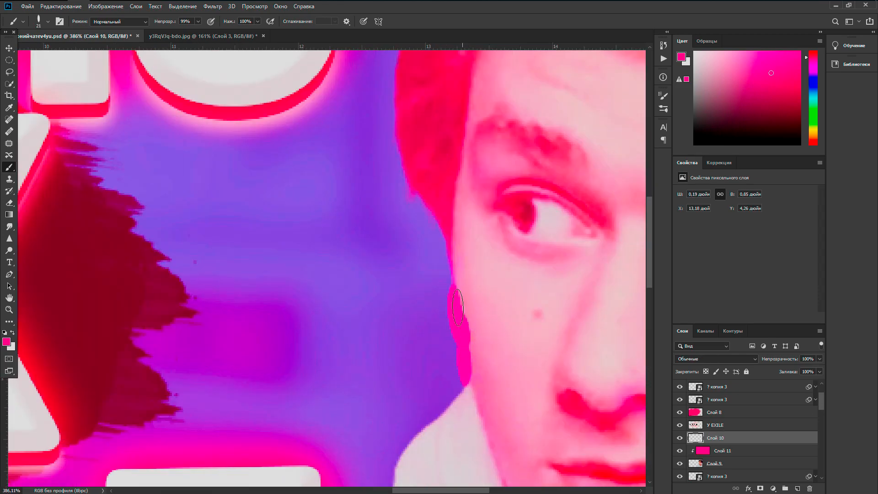
{"action": "key", "text": "ctrl+z"}
{"action": "key", "text": "ctrl+z"}
{"action": "key", "text": "ctrl+z"}
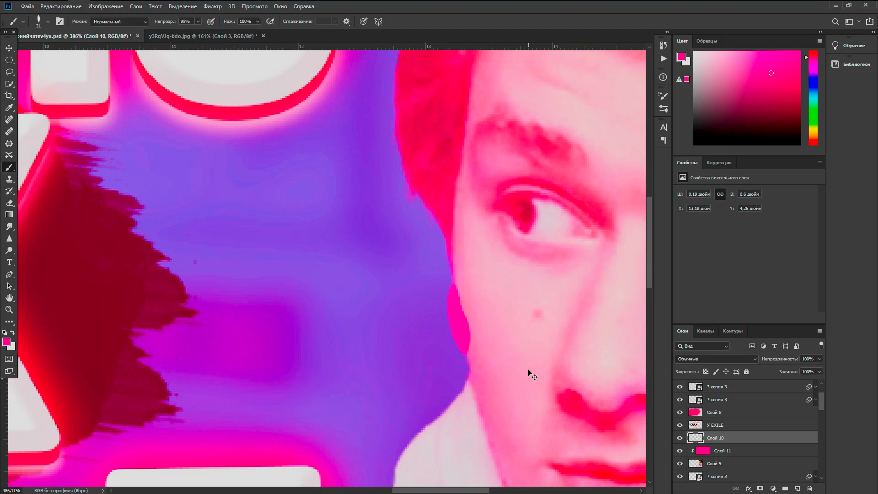
Try edging the face on Слой 10 with a thinner vertical brush at 52% opacity, and discard the strokes
{"action": "left_click", "coordinate": [39, 19]}
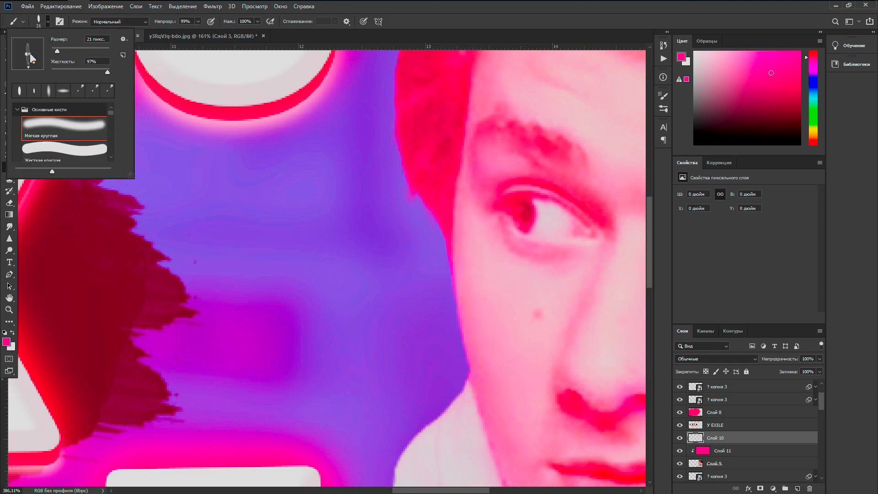
{"action": "left_click_drag", "start_coordinate": [452, 269], "coordinate": [454, 286]}
{"action": "key", "text": "ctrl+z"}
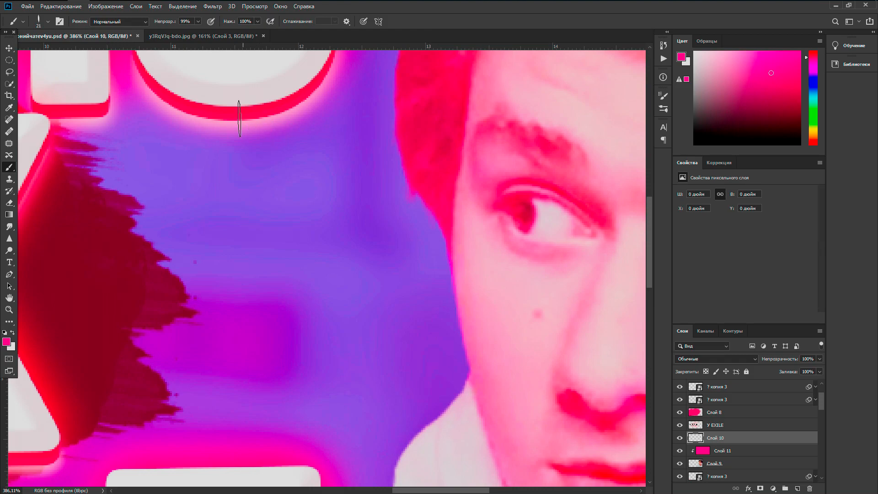
{"action": "left_click", "coordinate": [198, 21]}
{"action": "left_click_drag", "start_coordinate": [452, 261], "coordinate": [463, 325]}
{"action": "mouse_move", "coordinate": [414, 420]}
{"action": "left_mouse_down"}
{"action": "mouse_move", "coordinate": [459, 397]}
{"action": "mouse_move", "coordinate": [480, 371]}
{"action": "mouse_move", "coordinate": [465, 322]}
{"action": "mouse_move", "coordinate": [466, 252]}
{"action": "left_mouse_up"}
{"action": "scroll", "coordinate": [501, 329], "scroll_direction": "down", "scroll_amount": 5}
{"action": "scroll", "coordinate": [451, 301], "scroll_direction": "down", "scroll_amount": 3}
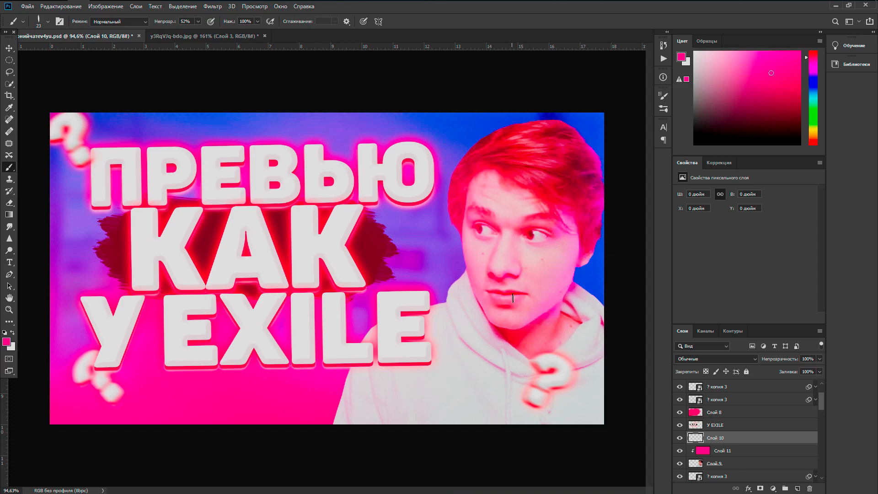
{"action": "scroll", "coordinate": [478, 245], "scroll_direction": "down", "scroll_amount": 1}
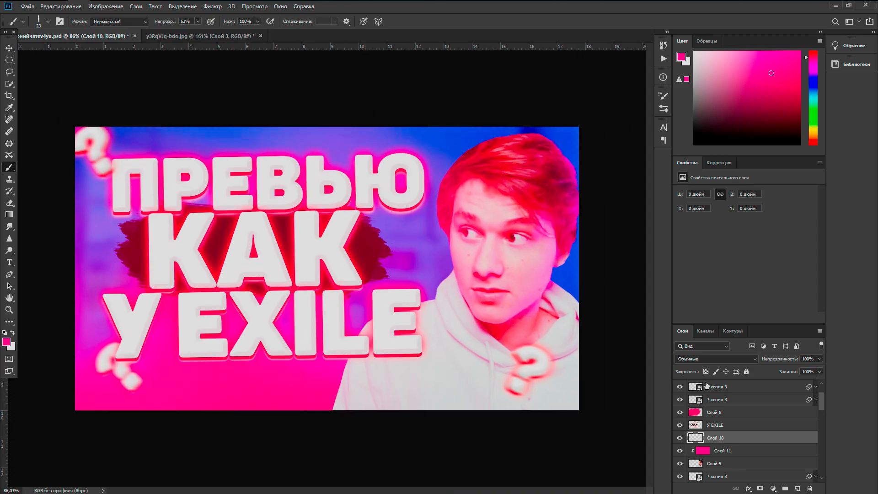
Switch to the Жесткая круглая brush, enlarge it to 156 px, and set its opacity to 100%
{"action": "left_click", "coordinate": [8, 343]}
{"action": "left_click", "coordinate": [613, 109]}
{"action": "left_click", "coordinate": [48, 22]}
{"action": "left_click", "coordinate": [51, 152]}
{"action": "left_click_drag", "start_coordinate": [403, 216], "coordinate": [432, 216]}
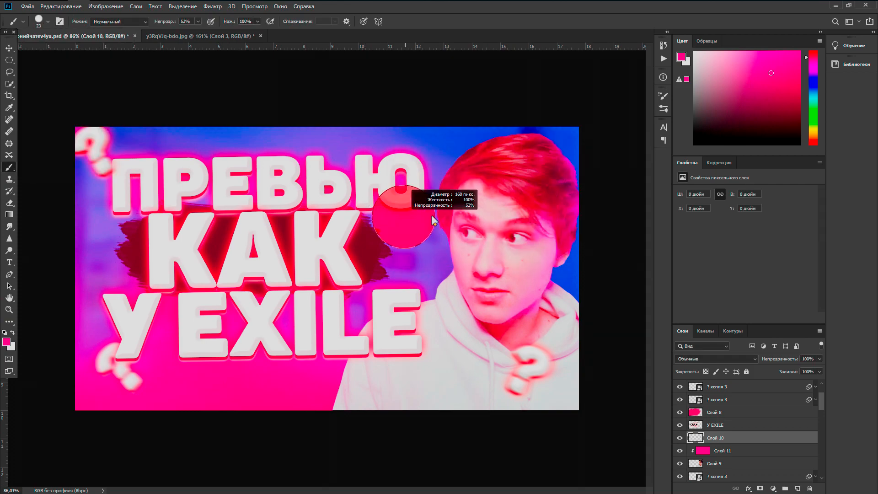
{"action": "left_click", "coordinate": [198, 21]}
{"action": "left_click_drag", "start_coordinate": [198, 32], "coordinate": [219, 32]}
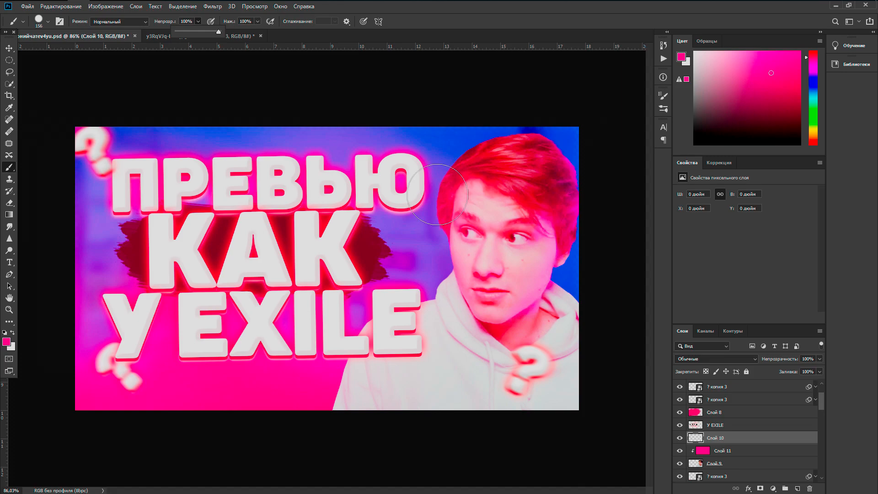
Paint broad pink strokes along the man's left side on Слой 10 and clip the layer to him
{"action": "left_click_drag", "start_coordinate": [437, 195], "coordinate": [427, 251]}
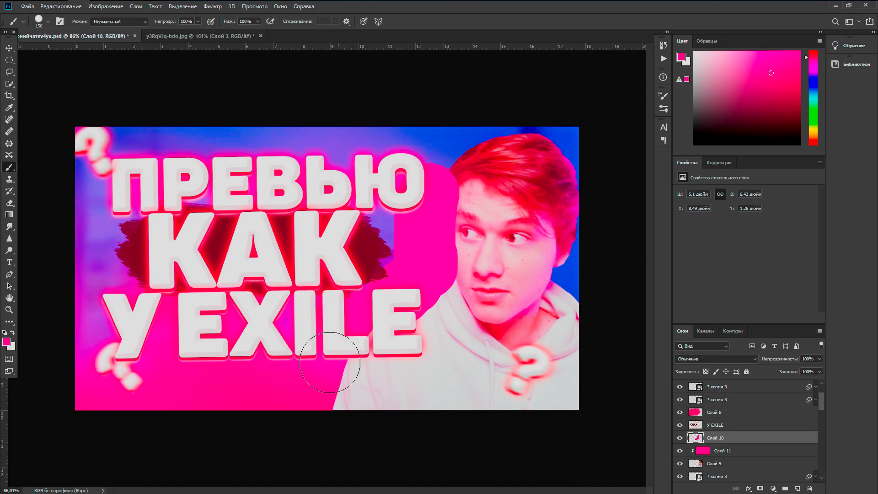
{"action": "mouse_move", "coordinate": [330, 363]}
{"action": "left_mouse_down"}
{"action": "mouse_move", "coordinate": [425, 307]}
{"action": "mouse_move", "coordinate": [414, 196]}
{"action": "mouse_move", "coordinate": [441, 127]}
{"action": "mouse_move", "coordinate": [494, 110]}
{"action": "mouse_move", "coordinate": [533, 109]}
{"action": "left_mouse_up"}
{"action": "left_click", "coordinate": [688, 441], "text": "alt"}
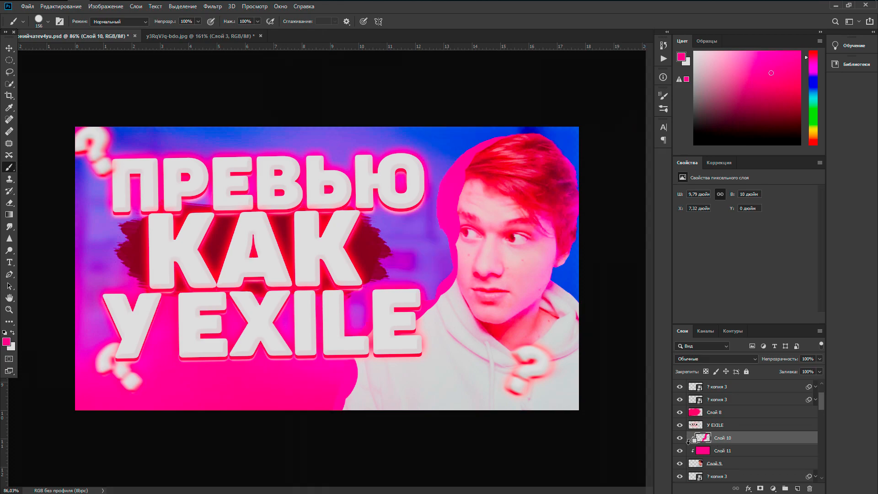
Preview blend modes for Слой 10, and undo the layer's clipping and pink strokes
{"action": "left_click", "coordinate": [714, 359]}
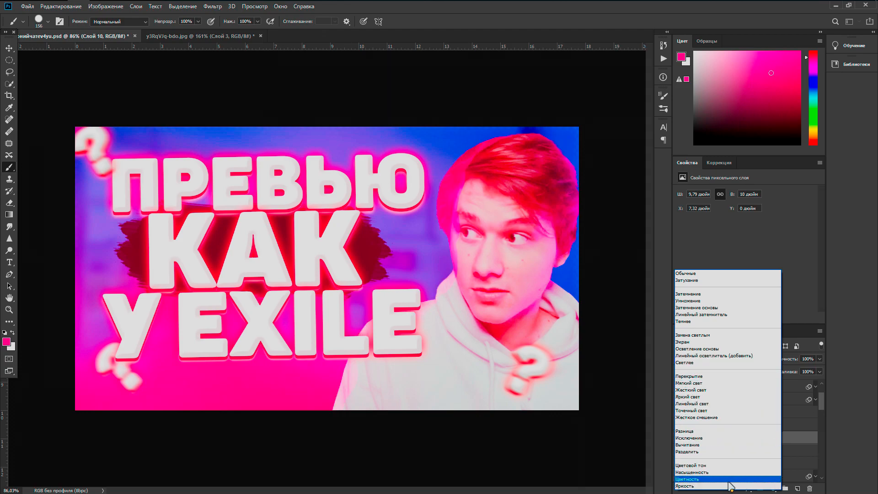
{"action": "left_click", "coordinate": [834, 389]}
{"action": "key", "text": "ctrl+z"}
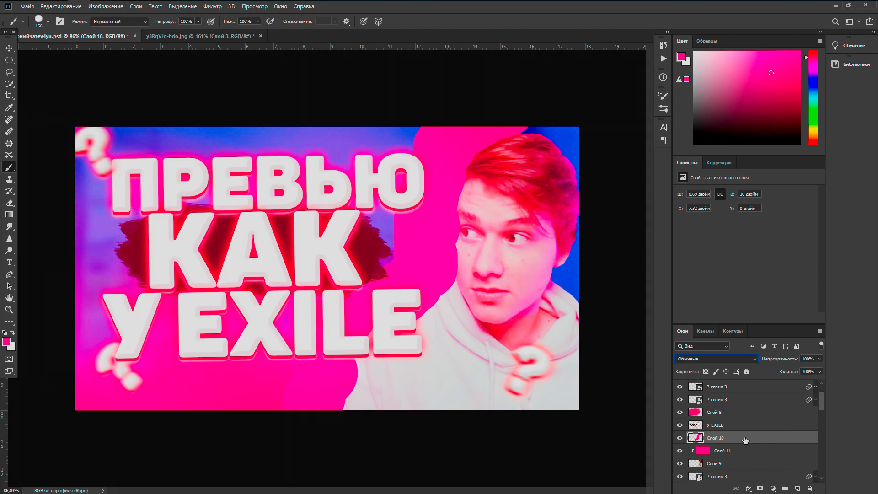
{"action": "key", "text": "ctrl+z"}
{"action": "key", "text": "ctrl+z"}
{"action": "key", "text": "ctrl+z"}
{"action": "key", "text": "ctrl+z"}
{"action": "key", "text": "ctrl+z"}
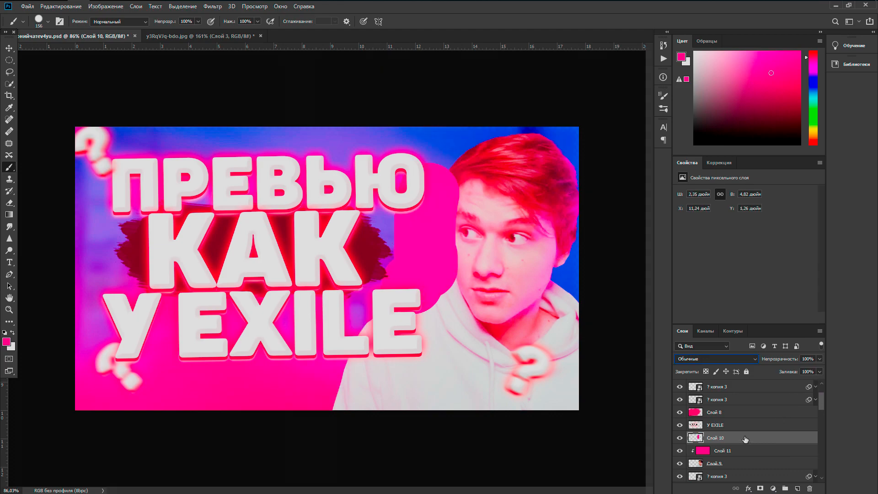
Try soft pink strokes beside the man on Слой 10 with a 226 px brush, and undo them
{"action": "mouse_move", "coordinate": [284, 260]}
{"action": "left_mouse_down"}
{"action": "mouse_move", "coordinate": [335, 448]}
{"action": "mouse_move", "coordinate": [281, 91]}
{"action": "mouse_move", "coordinate": [335, 255]}
{"action": "mouse_move", "coordinate": [393, 260]}
{"action": "mouse_move", "coordinate": [420, 258]}
{"action": "mouse_move", "coordinate": [418, 108]}
{"action": "mouse_move", "coordinate": [458, 105]}
{"action": "left_mouse_up"}
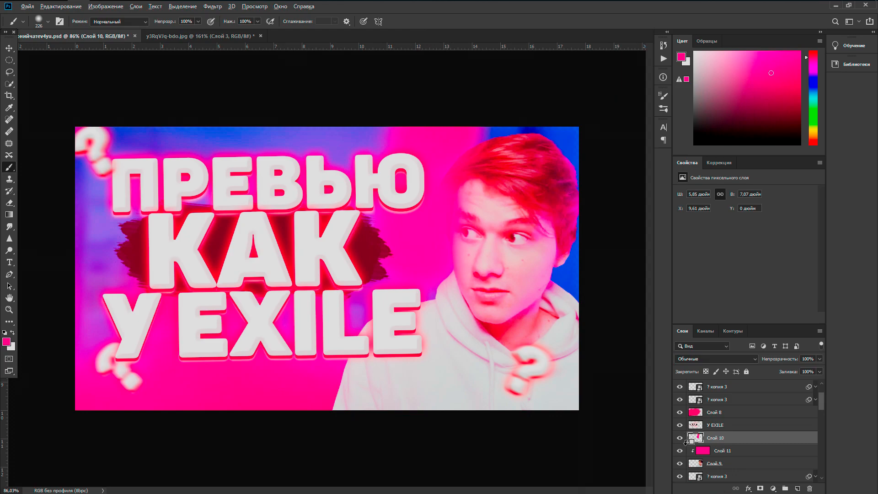
{"action": "left_click", "coordinate": [679, 463], "text": "alt"}
{"action": "left_click", "coordinate": [680, 463], "text": "alt"}
{"action": "key", "text": "ctrl+z"}
{"action": "key", "text": "ctrl+shift+z"}
{"action": "key", "text": "ctrl+z"}
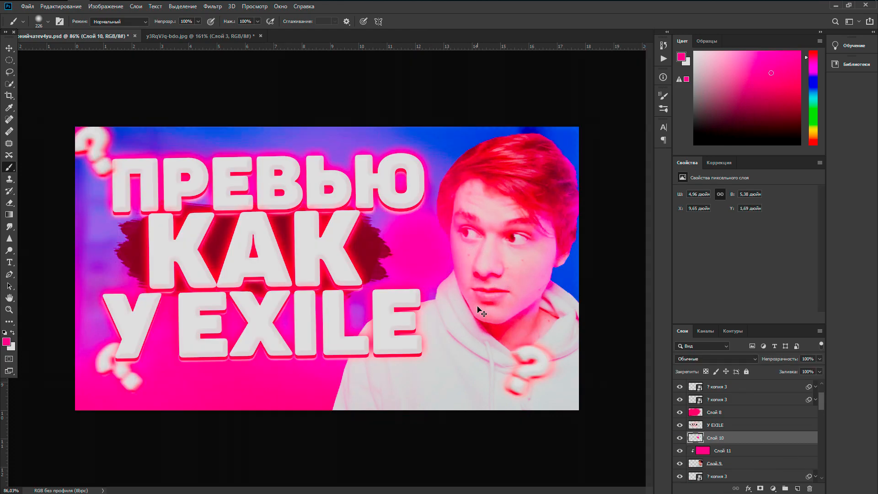
{"action": "key", "text": "ctrl+z"}
Clip Слой 10 to the man and paint a soft pink glow along his left side with the 226 px brush
{"action": "key", "text": "ctrl+alt+g"}
{"action": "mouse_move", "coordinate": [412, 241]}
{"action": "left_mouse_down"}
{"action": "mouse_move", "coordinate": [402, 275]}
{"action": "mouse_move", "coordinate": [450, 192]}
{"action": "mouse_move", "coordinate": [447, 118]}
{"action": "mouse_move", "coordinate": [458, 115]}
{"action": "left_mouse_up"}
{"action": "mouse_move", "coordinate": [402, 322]}
{"action": "left_mouse_down"}
{"action": "mouse_move", "coordinate": [400, 336]}
{"action": "mouse_move", "coordinate": [383, 313]}
{"action": "mouse_move", "coordinate": [344, 382]}
{"action": "mouse_move", "coordinate": [334, 349]}
{"action": "mouse_move", "coordinate": [398, 339]}
{"action": "mouse_move", "coordinate": [362, 375]}
{"action": "mouse_move", "coordinate": [362, 304]}
{"action": "mouse_move", "coordinate": [420, 286]}
{"action": "mouse_move", "coordinate": [409, 237]}
{"action": "left_mouse_up"}
{"action": "scroll", "coordinate": [582, 372], "scroll_direction": "down", "scroll_amount": 3}
{"action": "scroll", "coordinate": [495, 357], "scroll_direction": "up", "scroll_amount": 4}
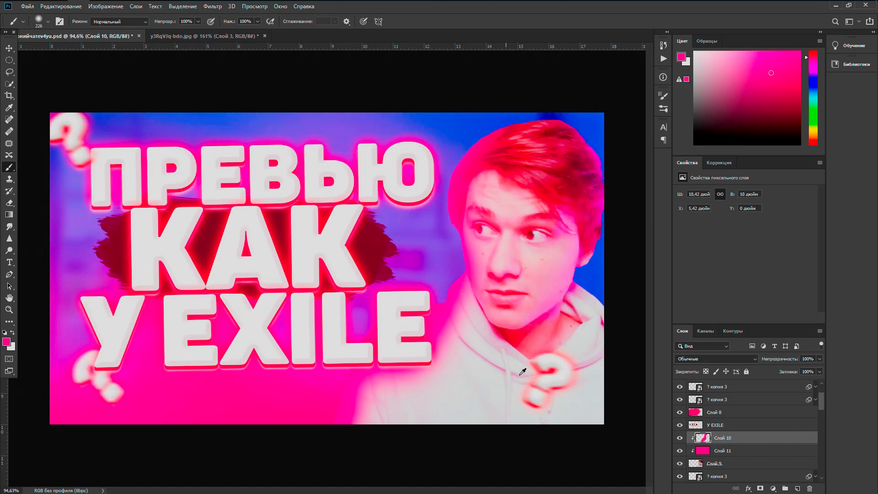
Paint a soft pink glow around the question mark on the hoodie with a 162 px brush
{"action": "mouse_move", "coordinate": [539, 383]}
{"action": "left_mouse_down"}
{"action": "mouse_move", "coordinate": [529, 378]}
{"action": "mouse_move", "coordinate": [543, 390]}
{"action": "left_mouse_up"}
{"action": "left_click_drag", "start_coordinate": [71, 152], "coordinate": [76, 150]}
{"action": "scroll", "coordinate": [464, 348], "scroll_direction": "down", "scroll_amount": 3}
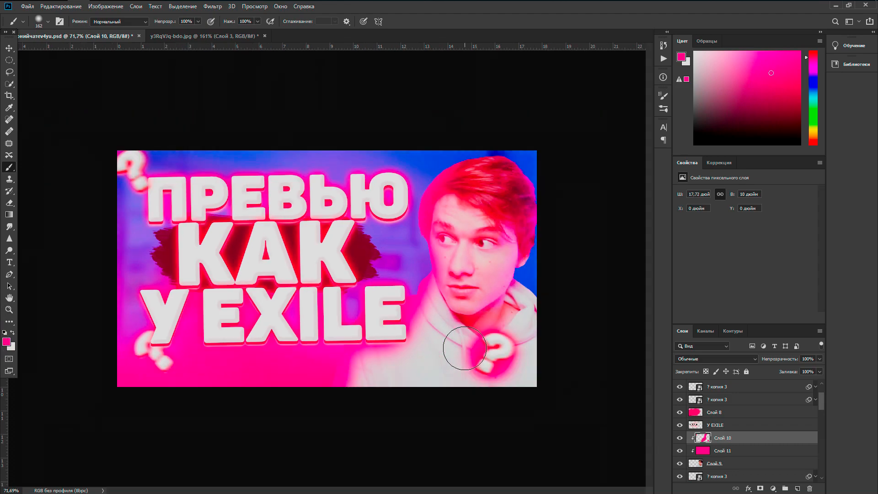
Lower the opacity of the painted glow layer Слой 10 to 74%
{"action": "left_click", "coordinate": [819, 359]}
{"action": "left_click", "coordinate": [804, 369]}
{"action": "left_click_drag", "start_coordinate": [803, 369], "coordinate": [808, 369]}
{"action": "scroll", "coordinate": [534, 327], "scroll_direction": "down", "scroll_amount": 3}
{"action": "scroll", "coordinate": [462, 307], "scroll_direction": "up", "scroll_amount": 3}
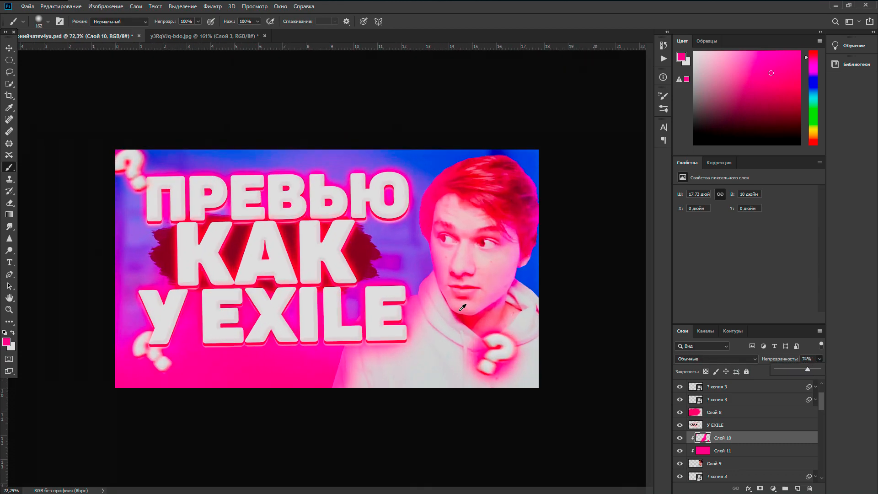
{"action": "scroll", "coordinate": [462, 307], "scroll_direction": "up", "scroll_amount": 1}
{"action": "scroll", "coordinate": [724, 432], "scroll_direction": "up", "scroll_amount": 1}
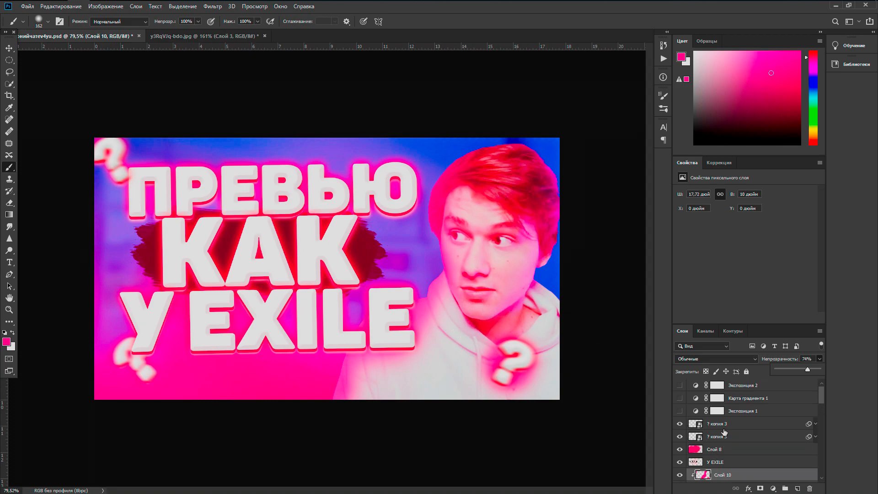
Show the Экспозиция 2 adjustment layer, previewing Экспозиция 1 and hiding it again
{"action": "left_click", "coordinate": [680, 412]}
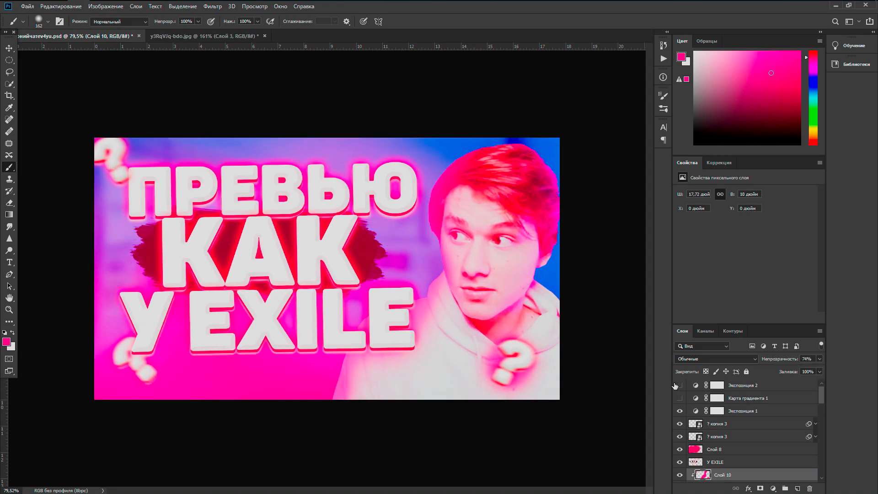
{"action": "left_click", "coordinate": [680, 386]}
{"action": "left_click", "coordinate": [680, 411]}
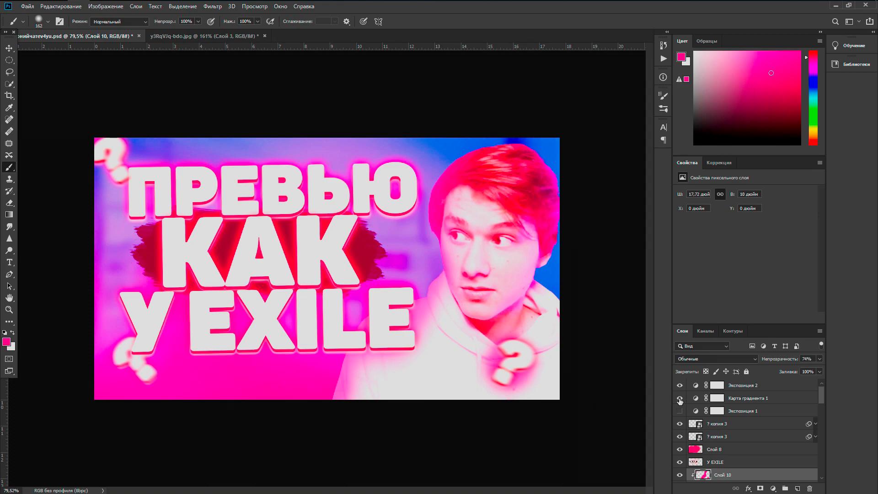
Try the Карта градиента 1 layer over the thumbnail with its opacity lowered to 29%, and hide it
{"action": "left_click", "coordinate": [680, 399]}
{"action": "left_click", "coordinate": [680, 398]}
{"action": "left_click", "coordinate": [680, 398]}
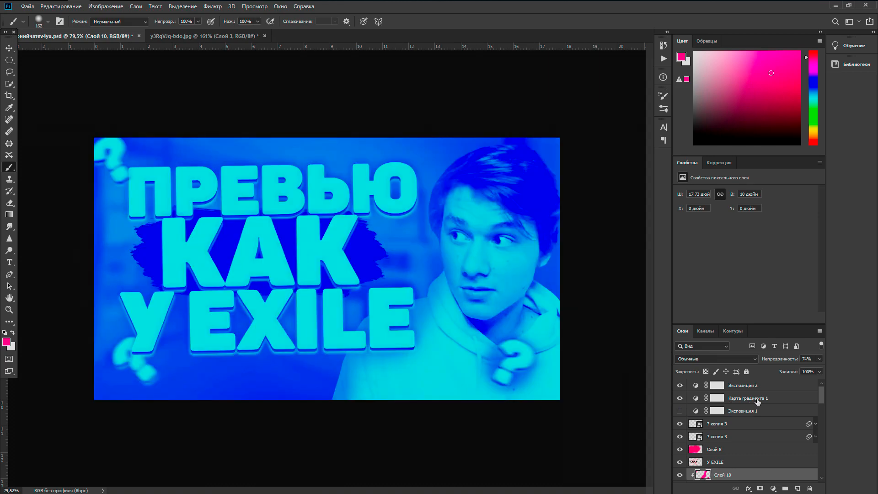
{"action": "left_click", "coordinate": [732, 398]}
{"action": "left_click", "coordinate": [819, 358]}
{"action": "left_click_drag", "start_coordinate": [808, 369], "coordinate": [788, 369]}
{"action": "left_click", "coordinate": [679, 399]}
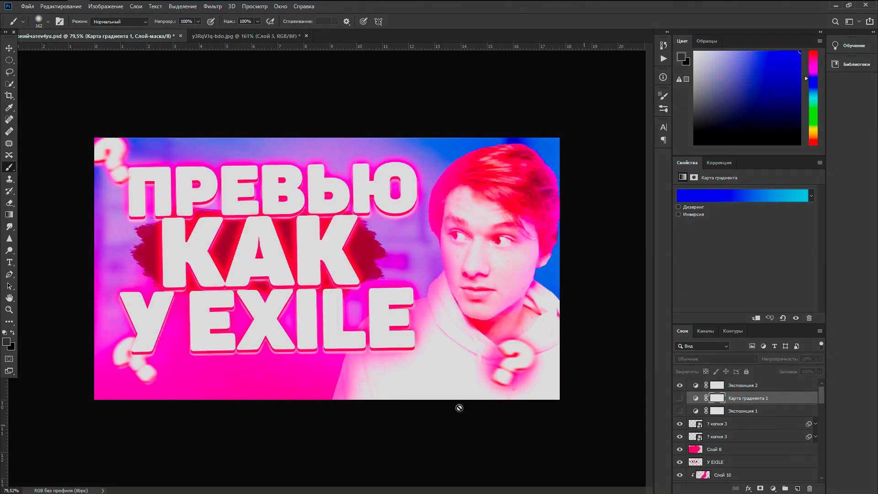
{"action": "left_click", "coordinate": [679, 398]}
{"action": "left_click", "coordinate": [679, 398]}
Lower the opacity of the Экспозиция 2 layer to 68% and compare the thumbnail with and without it
{"action": "left_click", "coordinate": [781, 386]}
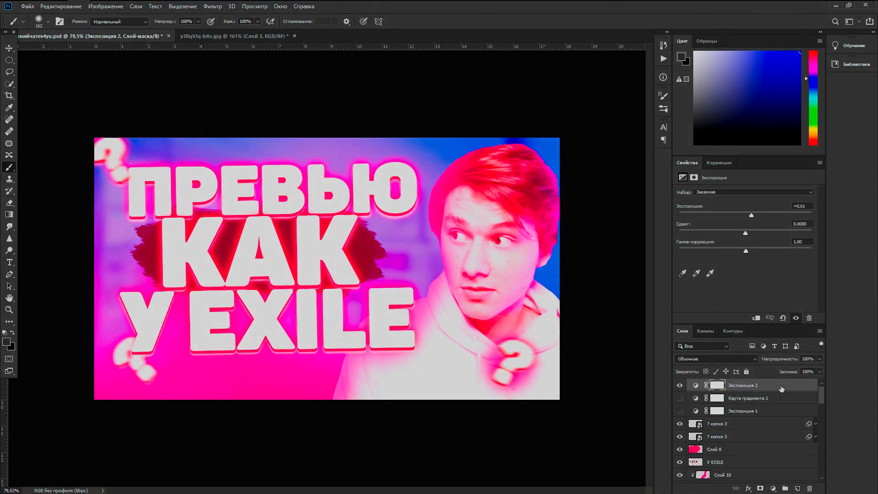
{"action": "left_click", "coordinate": [820, 360]}
{"action": "left_click_drag", "start_coordinate": [822, 368], "coordinate": [806, 369]}
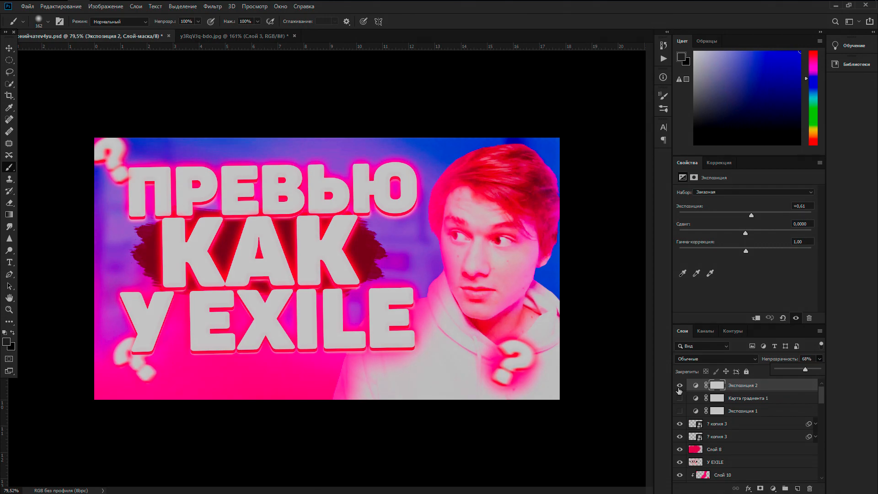
{"action": "left_click", "coordinate": [679, 388]}
{"action": "left_click", "coordinate": [679, 388]}
{"action": "scroll", "coordinate": [736, 451], "scroll_direction": "down", "scroll_amount": 3}
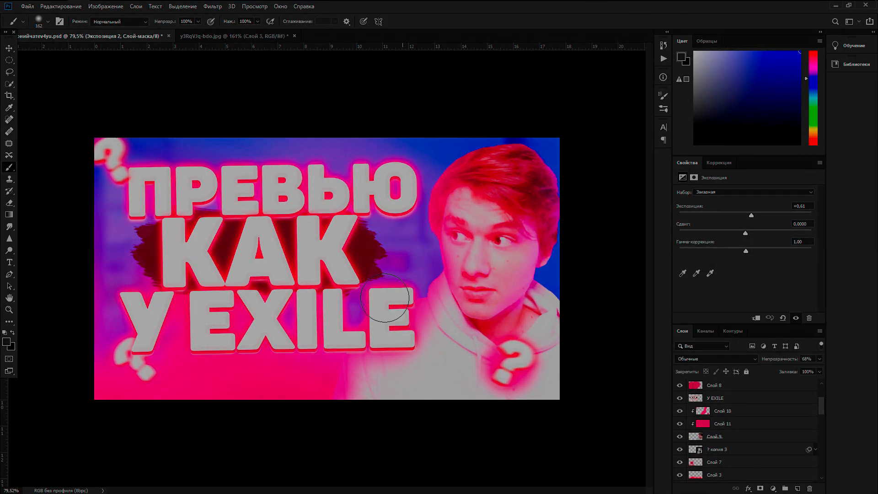